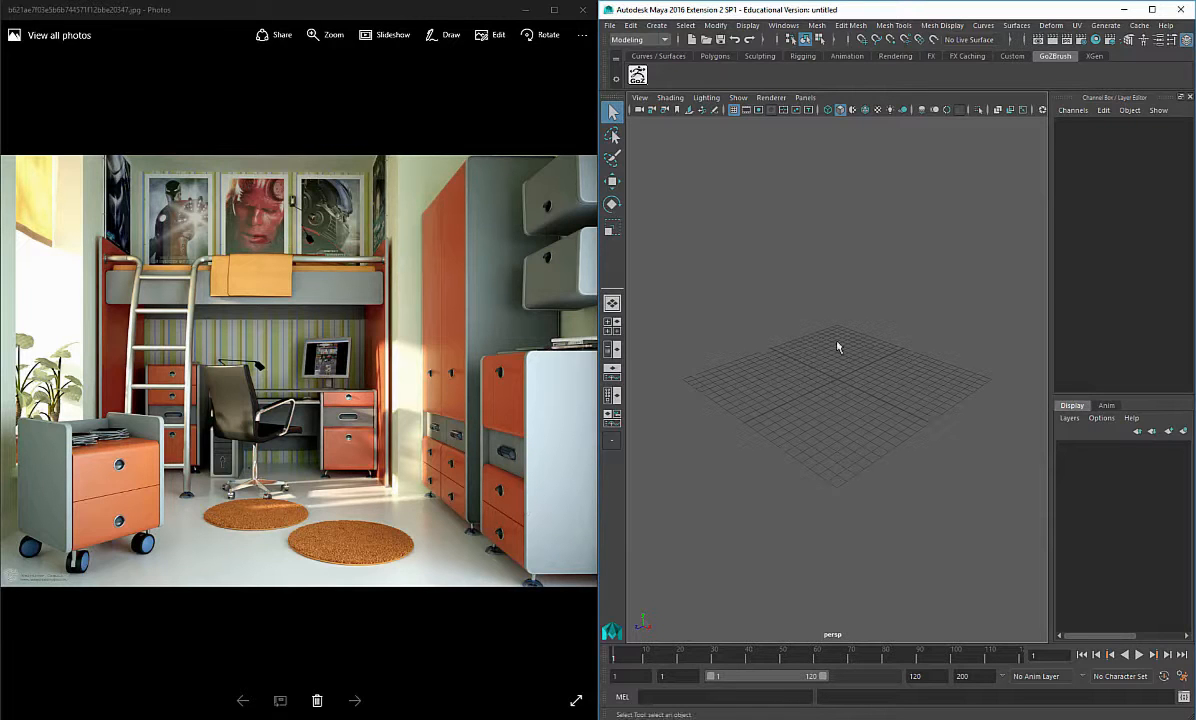
# Step: Create a polygon cube, scale it uniformly to about 9.57, and raise it to about 5.1 in Y above the grid
pyautogui.scroll(8, 858, 352)
pyautogui.keyDown('shift'); pyautogui.moveTo(866, 335); pyautogui.dragTo(861, 355, button='right'); pyautogui.keyUp('shift')
pyautogui.scroll(-4, 854, 377)
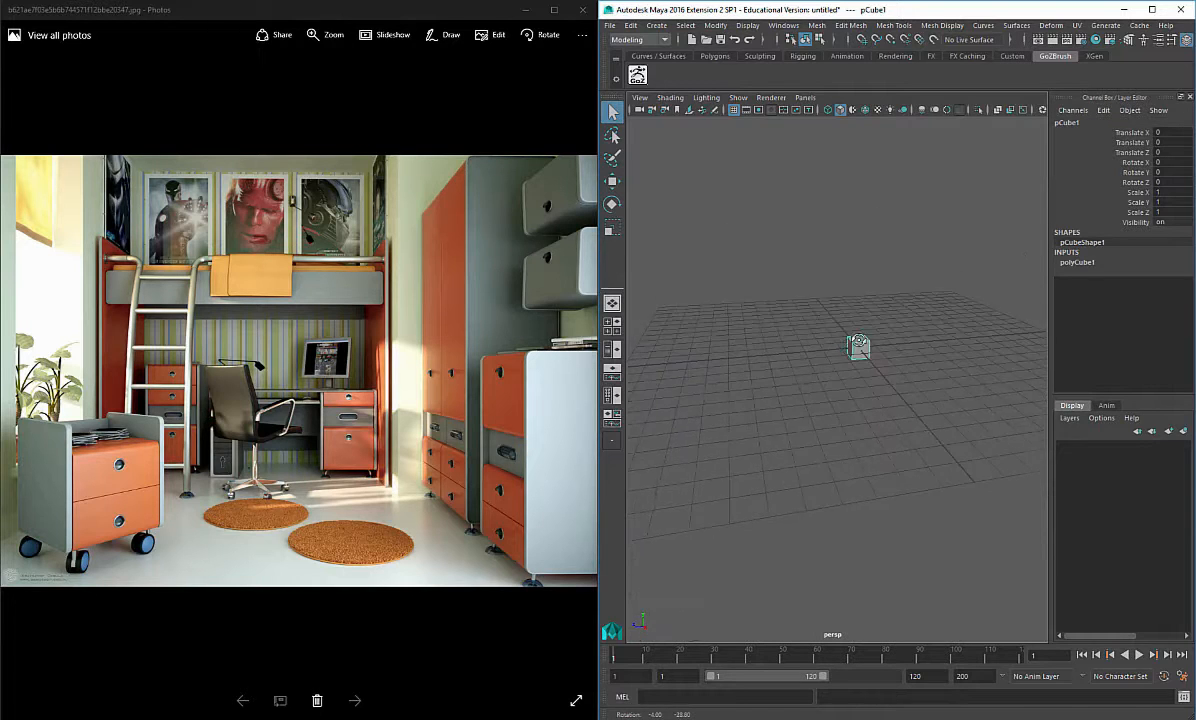
pyautogui.press('w')
pyautogui.moveTo(859, 301)
pyautogui.mouseDown()
pyautogui.moveTo(859, 279)
pyautogui.moveTo(859, 290)
pyautogui.mouseUp()
pyautogui.press('r')
pyautogui.moveTo(860, 337); pyautogui.dragTo(990, 326)
pyautogui.press('w')
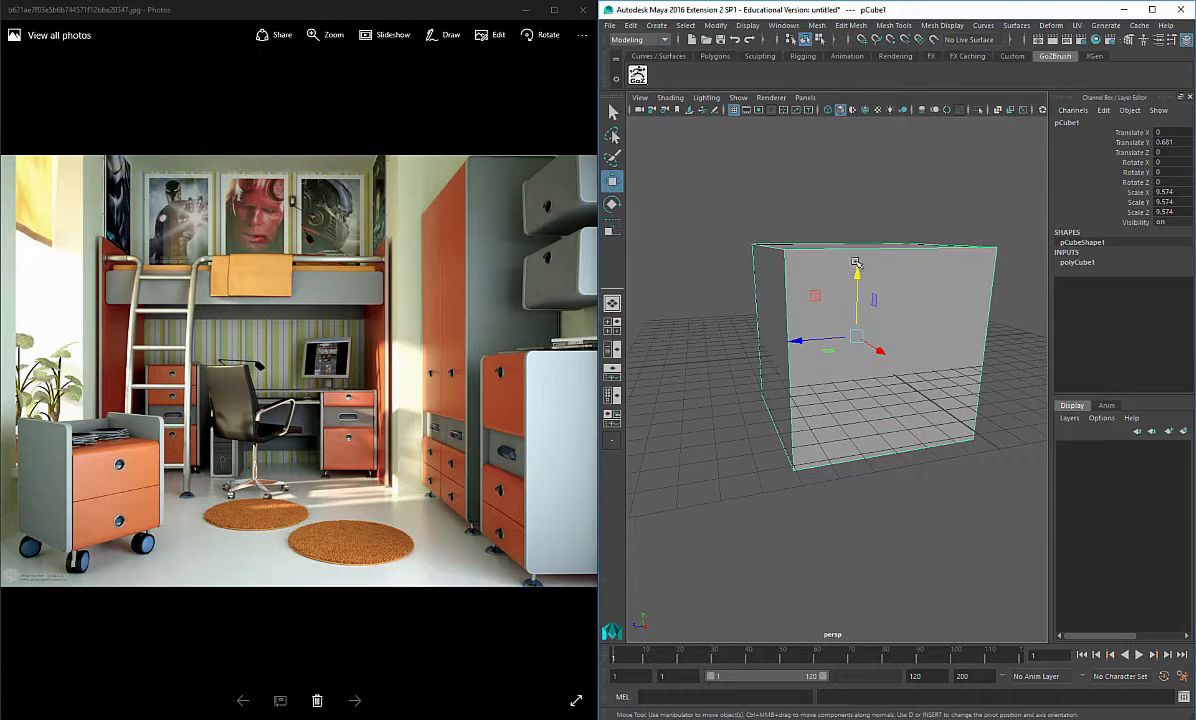
pyautogui.moveTo(857, 268); pyautogui.dragTo(860, 183)
pyautogui.moveTo(864, 231)
pyautogui.keyDown('alt'); pyautogui.mouseDown()
pyautogui.moveTo(833, 286)
pyautogui.moveTo(881, 248)
pyautogui.mouseUp(); pyautogui.keyUp('alt')
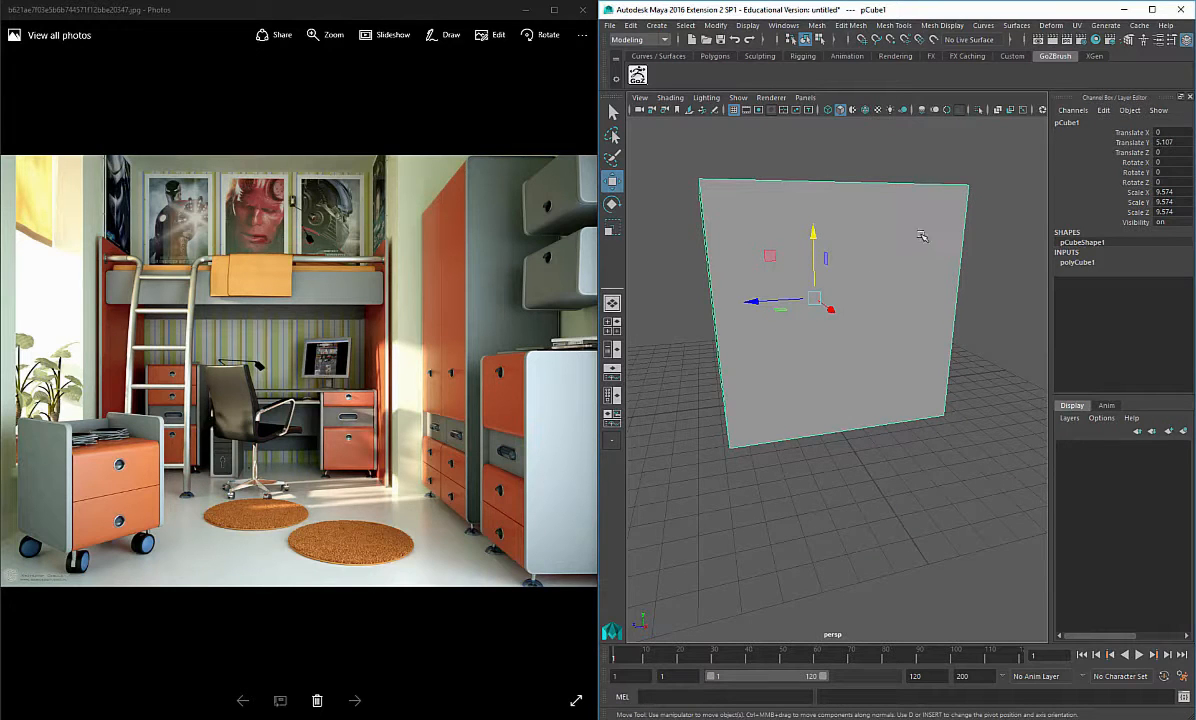
# Step: Select the perspective camera and set its focal length to 70
pyautogui.click(639, 97)
pyautogui.click(659, 120)
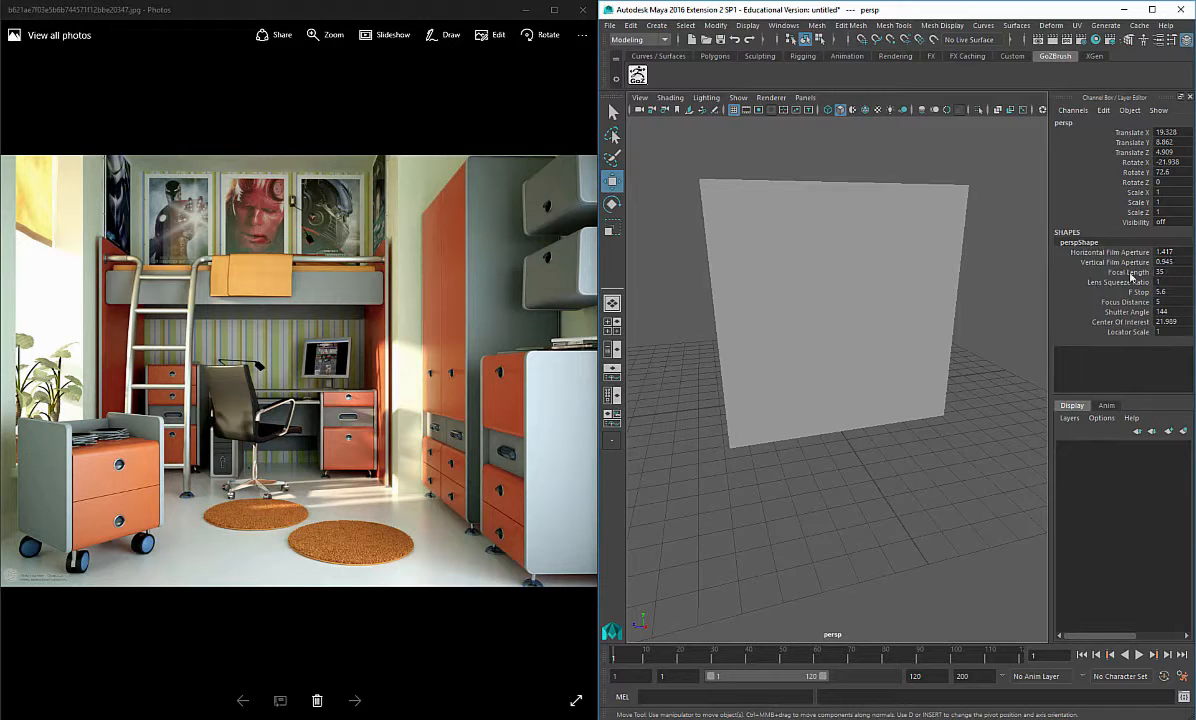
pyautogui.keyDown('alt'); pyautogui.moveTo(832, 268); pyautogui.dragTo(940, 287); pyautogui.keyUp('alt')
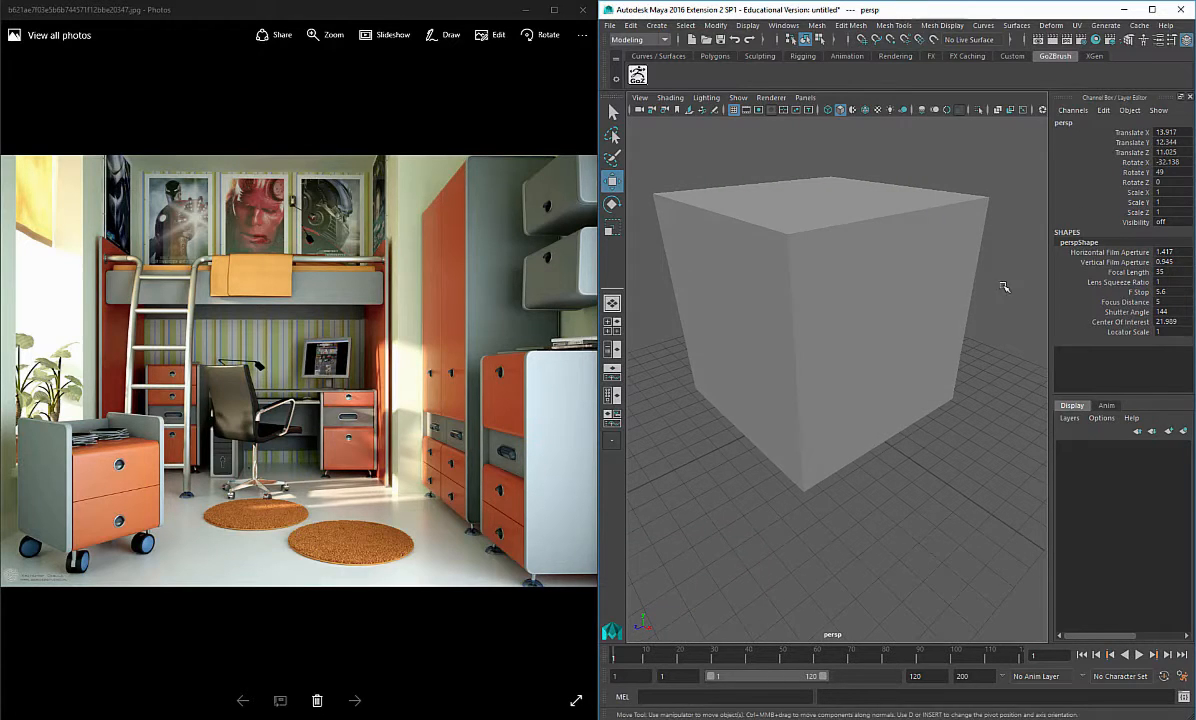
pyautogui.click(1128, 273)
pyautogui.moveTo(830, 300)
pyautogui.mouseDown(button='middle')
pyautogui.moveTo(957, 324)
pyautogui.moveTo(840, 304)
pyautogui.mouseUp(button='middle')
pyautogui.click(1165, 272)
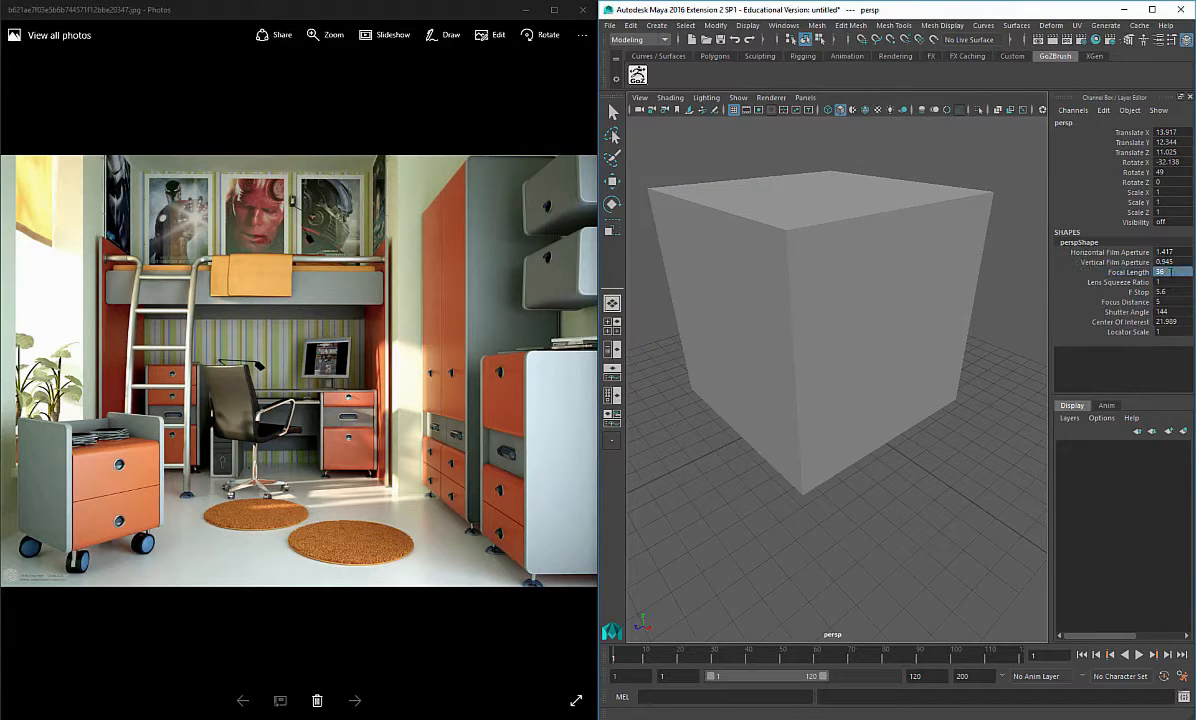
pyautogui.doubleClick(1165, 272)
pyautogui.press('Return')
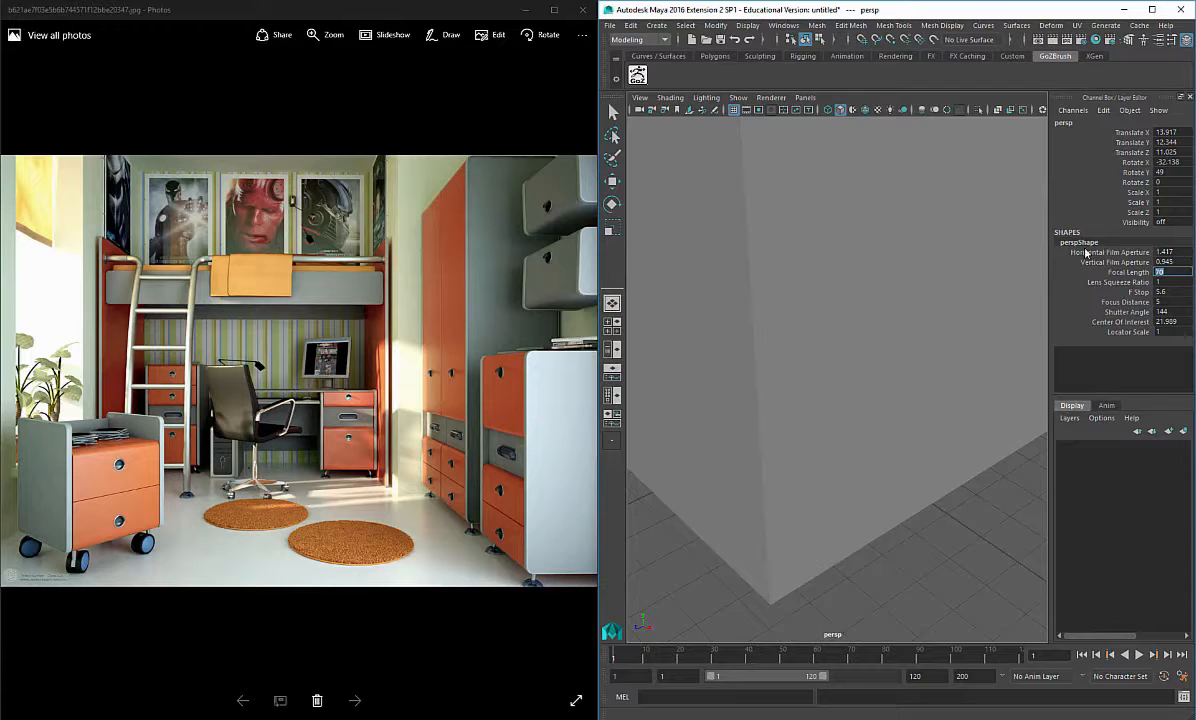
pyautogui.press('f')
pyautogui.moveTo(830, 305)
pyautogui.keyDown('alt'); pyautogui.mouseDown()
pyautogui.moveTo(798, 312)
pyautogui.moveTo(836, 278)
pyautogui.moveTo(823, 318)
pyautogui.mouseUp(); pyautogui.keyUp('alt')
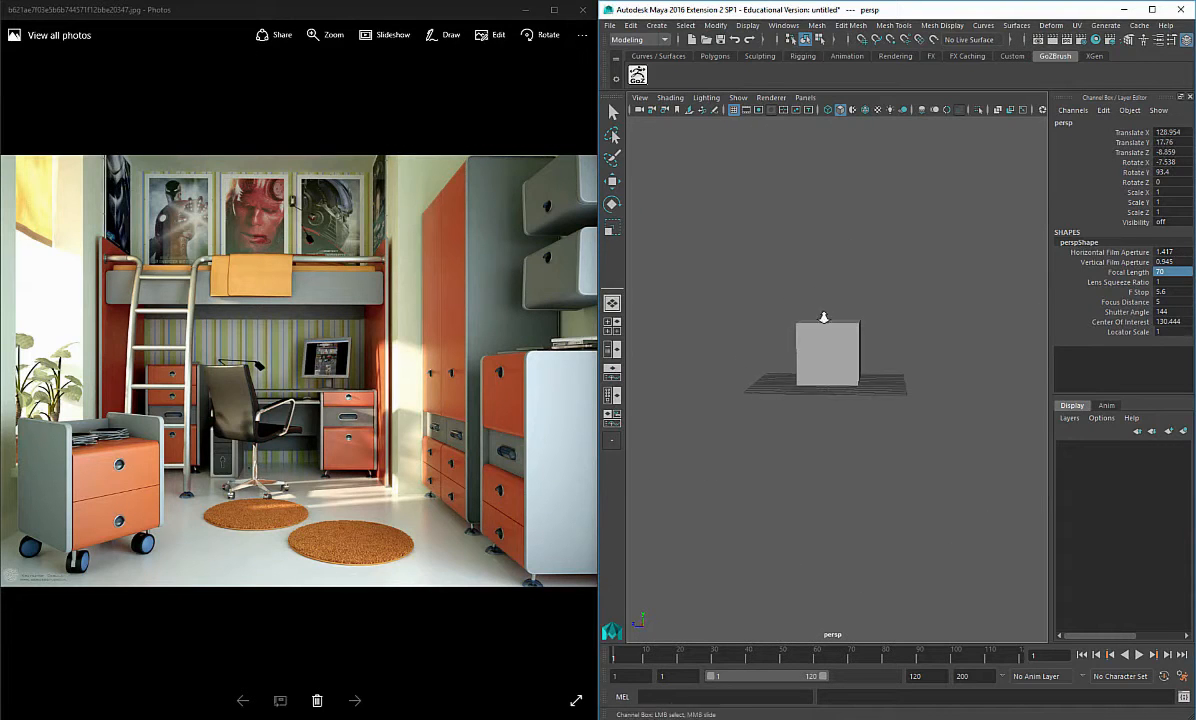
pyautogui.keyDown('alt'); pyautogui.moveTo(823, 318); pyautogui.dragTo(894, 339, button='right'); pyautogui.keyUp('alt')
pyautogui.press('space')
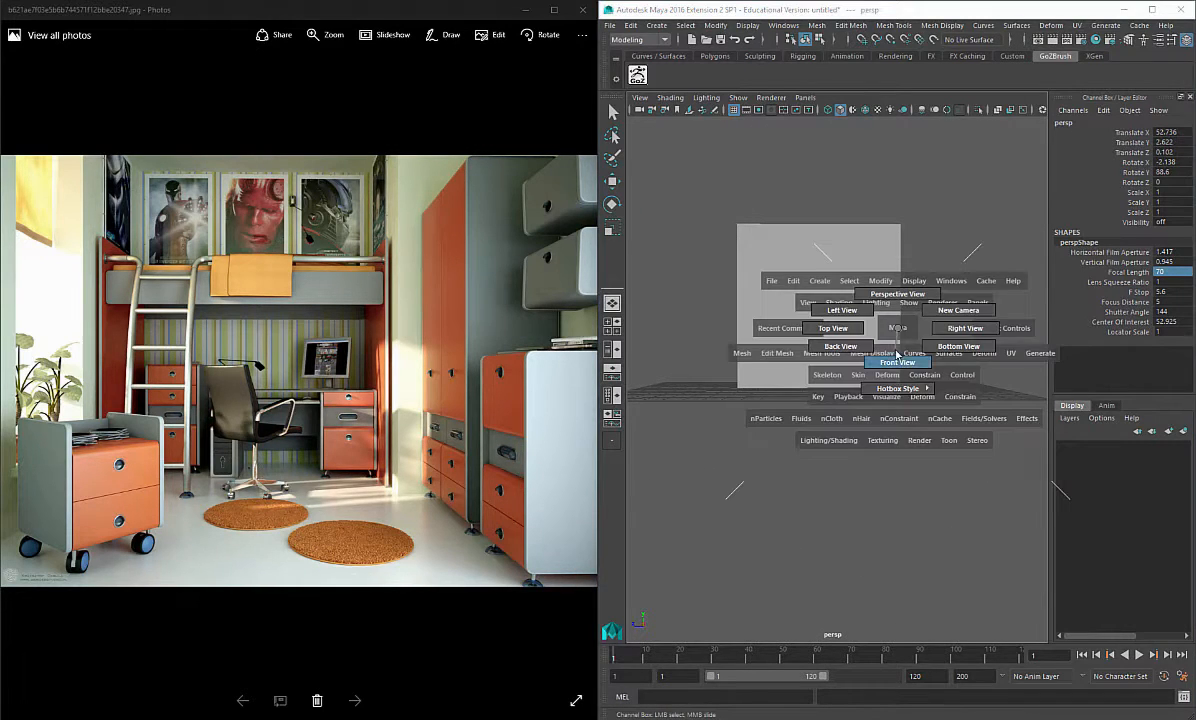
pyautogui.moveTo(897, 353); pyautogui.dragTo(849, 312)
pyautogui.press('space')
pyautogui.press('space')
# Step: Select all faces of the cube and reverse their normals so they point inward
pyautogui.click(849, 312)
pyautogui.press('w')
pyautogui.keyDown('alt'); pyautogui.moveTo(790, 270); pyautogui.dragTo(730, 186); pyautogui.keyUp('alt')
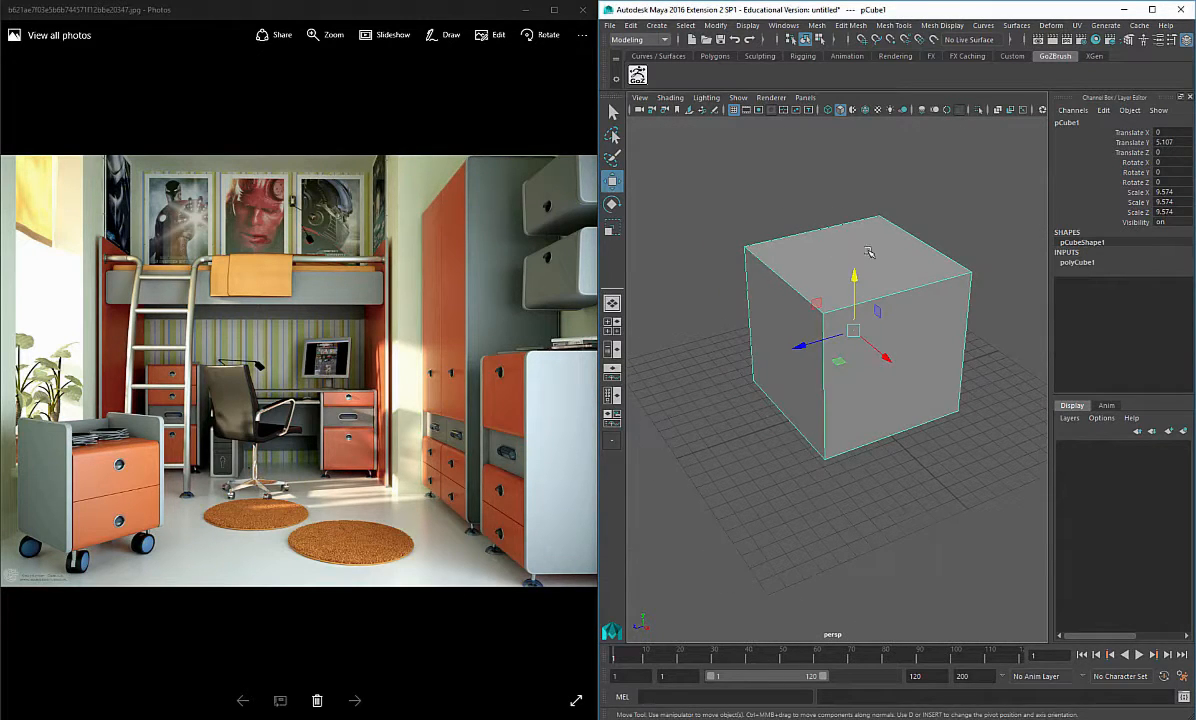
pyautogui.moveTo(869, 252); pyautogui.dragTo(869, 272, button='right')
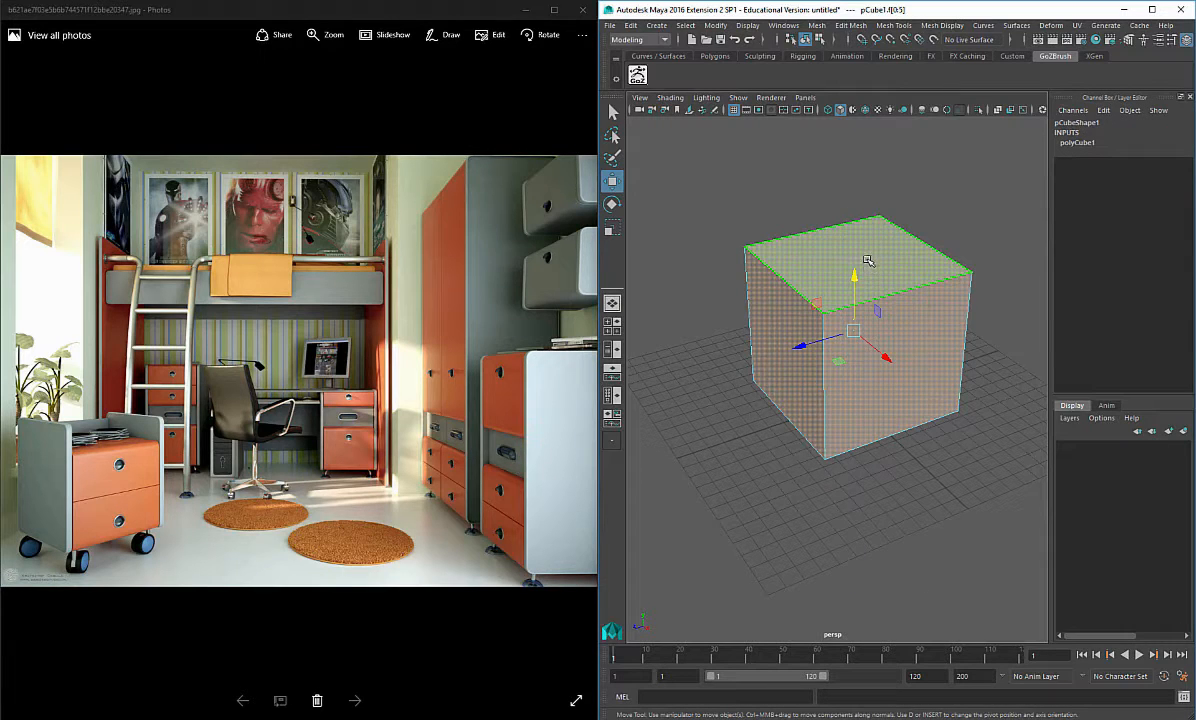
pyautogui.keyDown('shift'); pyautogui.rightClick(868, 258); pyautogui.keyUp('shift')
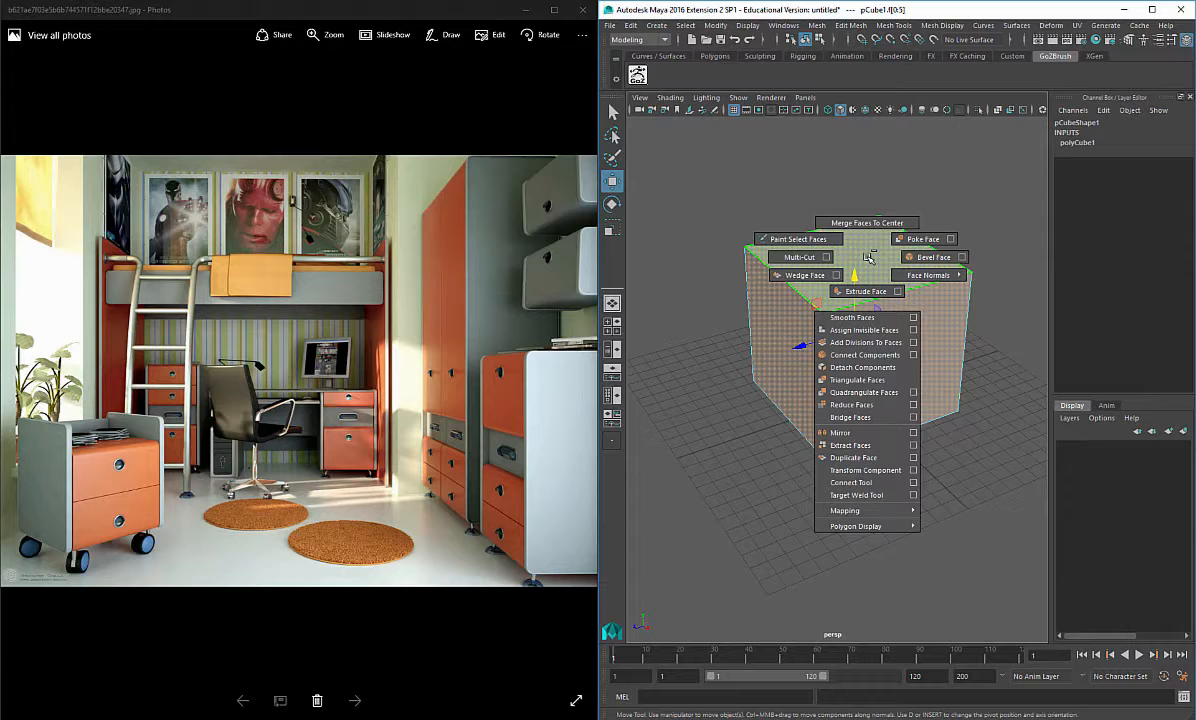
pyautogui.keyDown('shift'); pyautogui.moveTo(869, 258); pyautogui.dragTo(967, 240, button='right'); pyautogui.keyUp('shift')
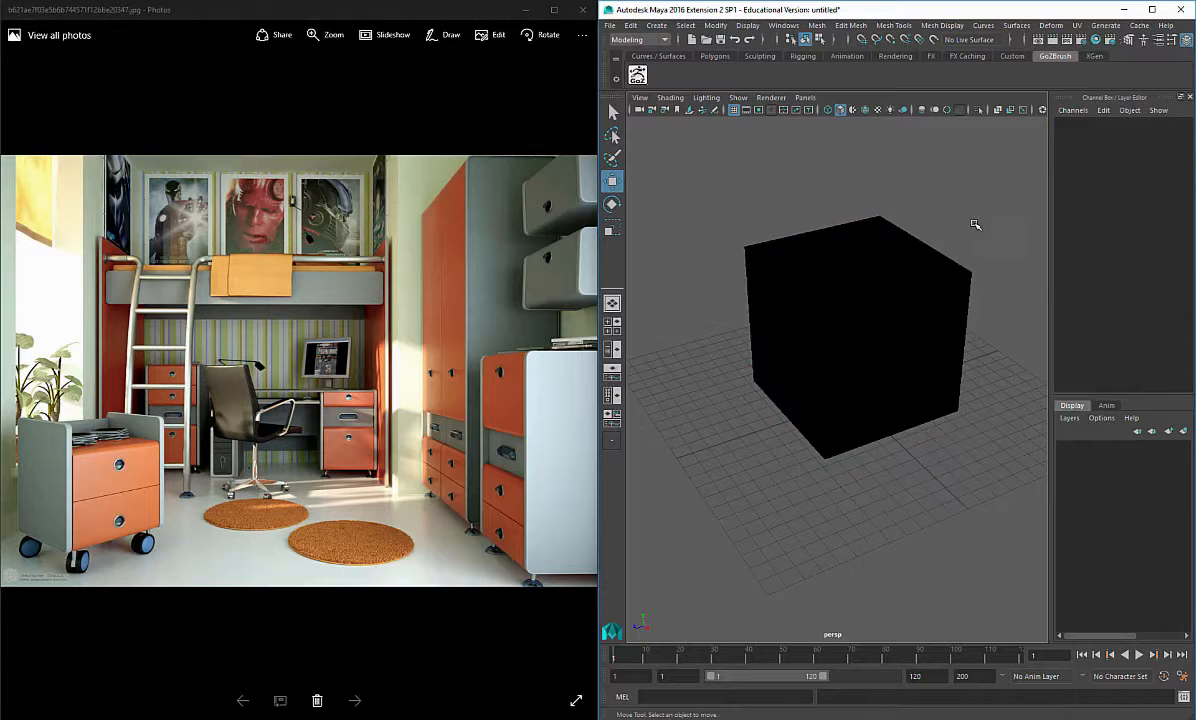
pyautogui.click(863, 299)
# Step: Enable backface culling in the perspective view's shading to expose the room interior
pyautogui.keyDown('alt'); pyautogui.moveTo(924, 272); pyautogui.dragTo(689, 168); pyautogui.keyUp('alt')
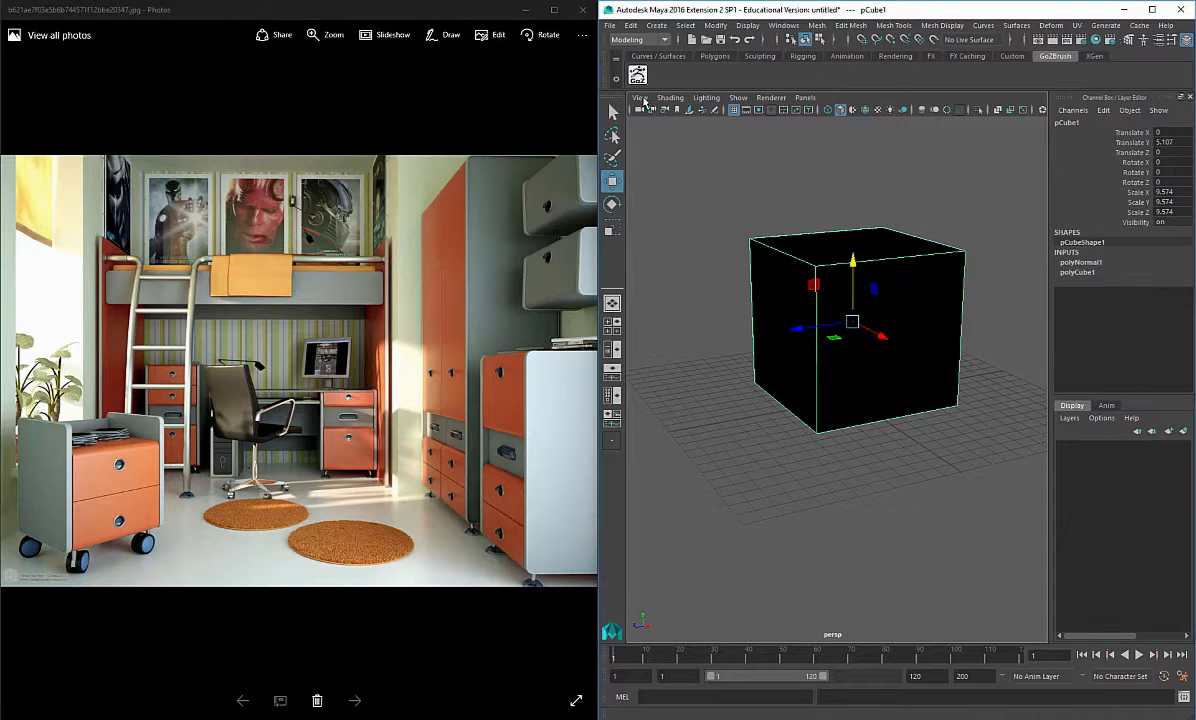
pyautogui.click(640, 98)
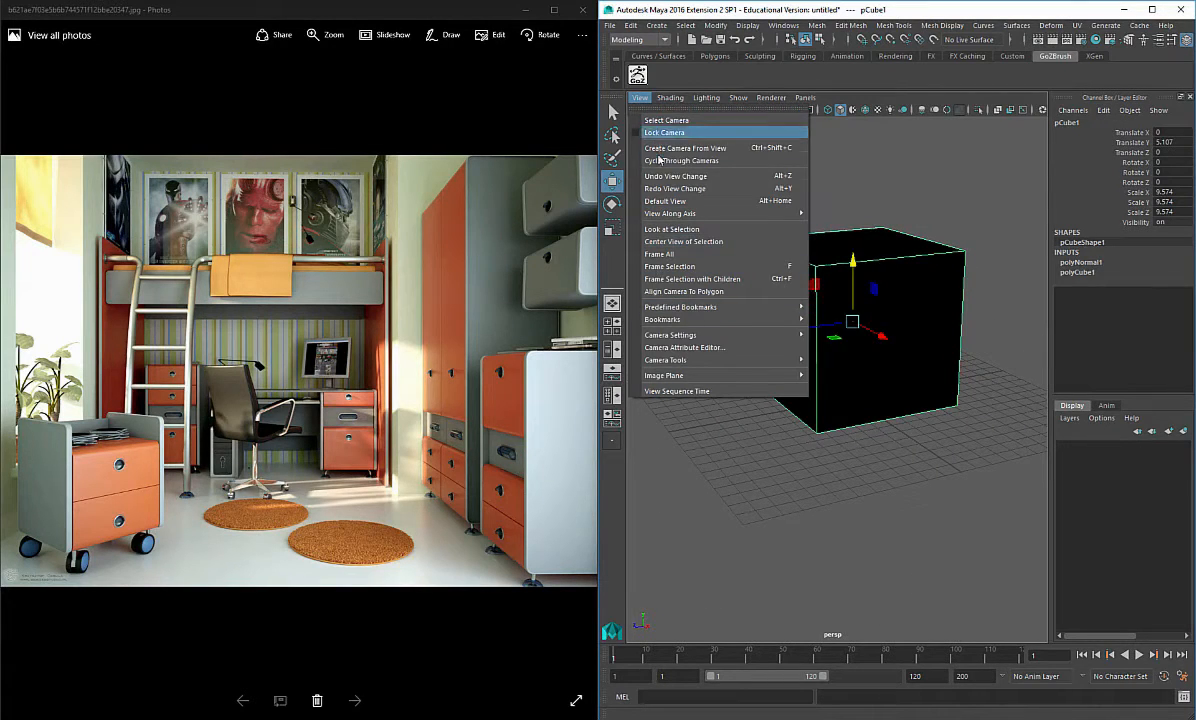
pyautogui.moveTo(670, 97)
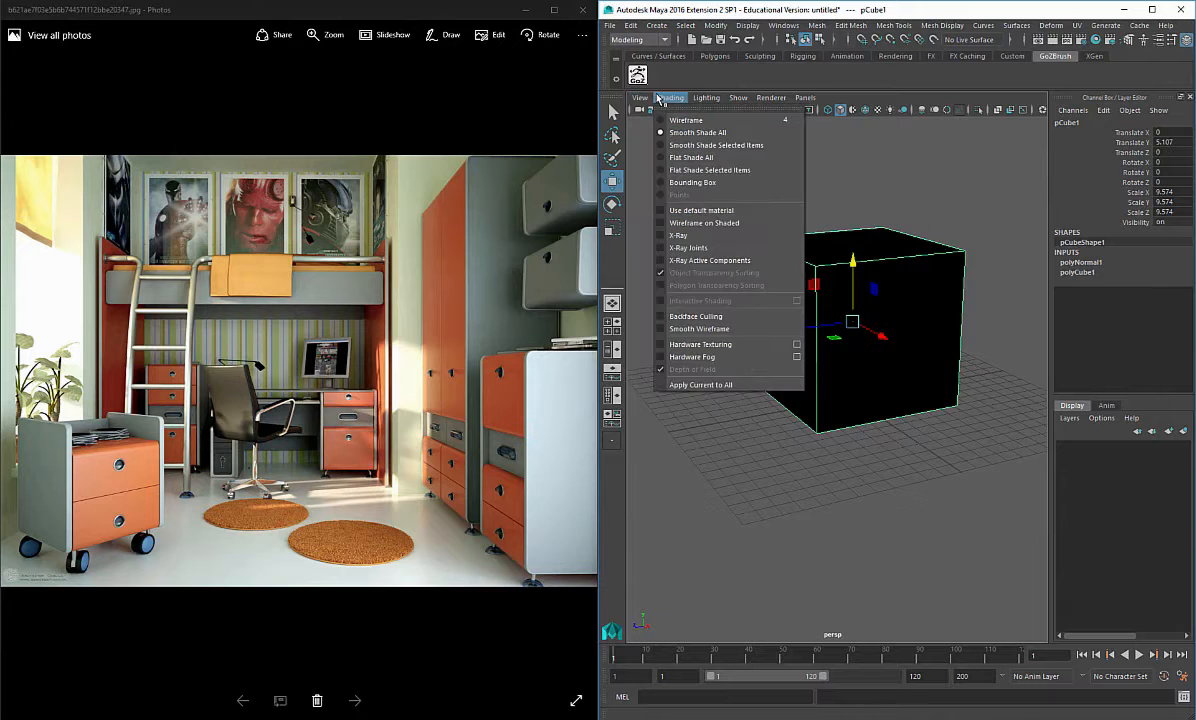
pyautogui.click(697, 316)
pyautogui.click(655, 340)
# Step: Stretch the cube along X to a scale of about 15.8 to make an elongated room
pyautogui.moveTo(720, 340)
pyautogui.keyDown('alt'); pyautogui.mouseDown()
pyautogui.moveTo(865, 352)
pyautogui.moveTo(822, 346)
pyautogui.moveTo(832, 345)
pyautogui.mouseUp(); pyautogui.keyUp('alt')
pyautogui.click(822, 346)
pyautogui.press('r')
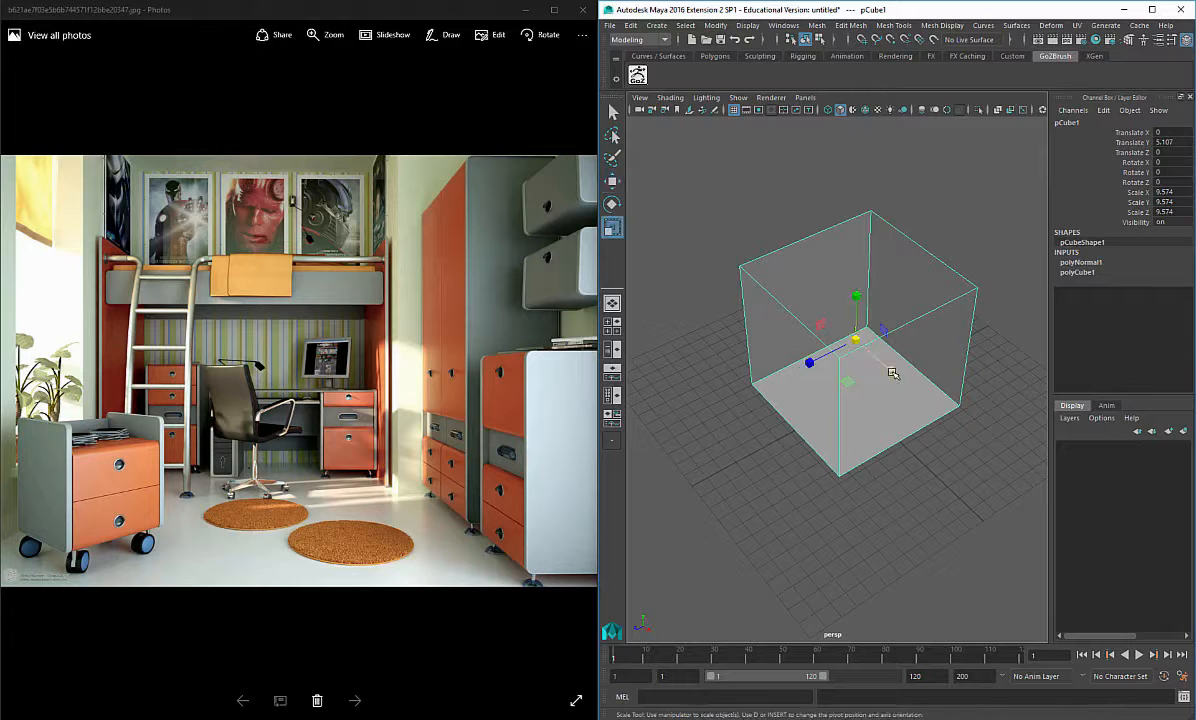
pyautogui.moveTo(893, 373); pyautogui.dragTo(924, 355)
pyautogui.keyDown('alt'); pyautogui.moveTo(924, 355); pyautogui.dragTo(640, 415, button='right'); pyautogui.keyUp('alt')
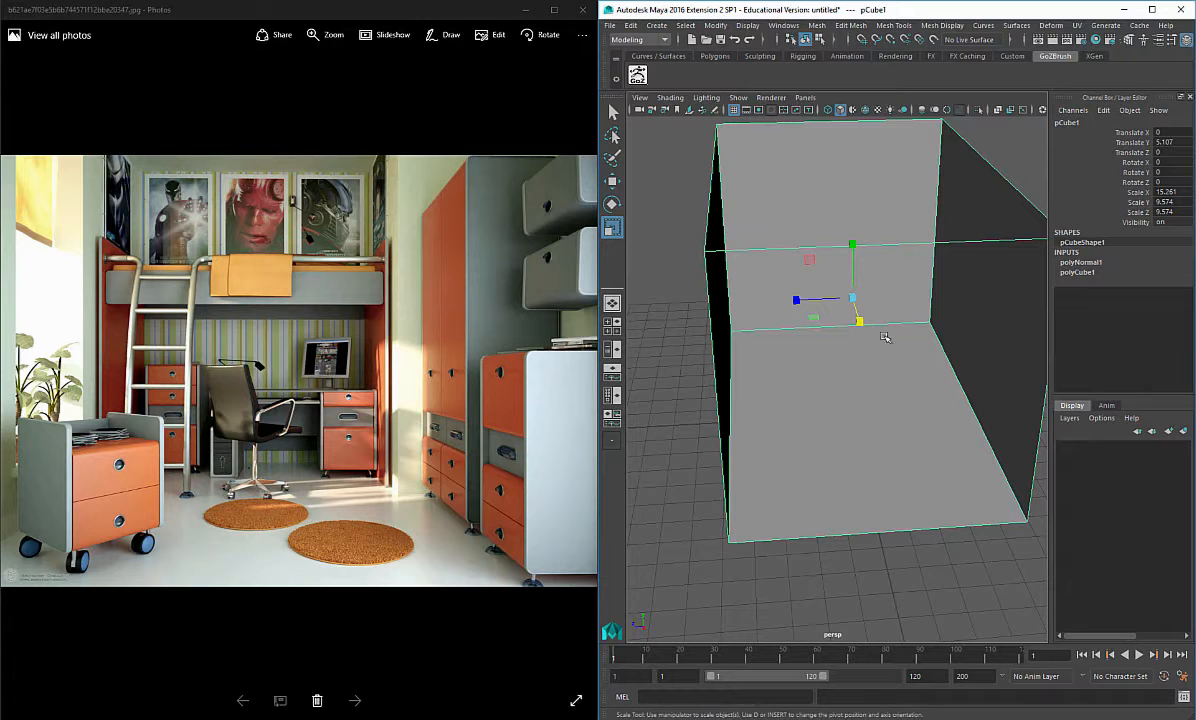
pyautogui.moveTo(857, 321); pyautogui.dragTo(849, 259)
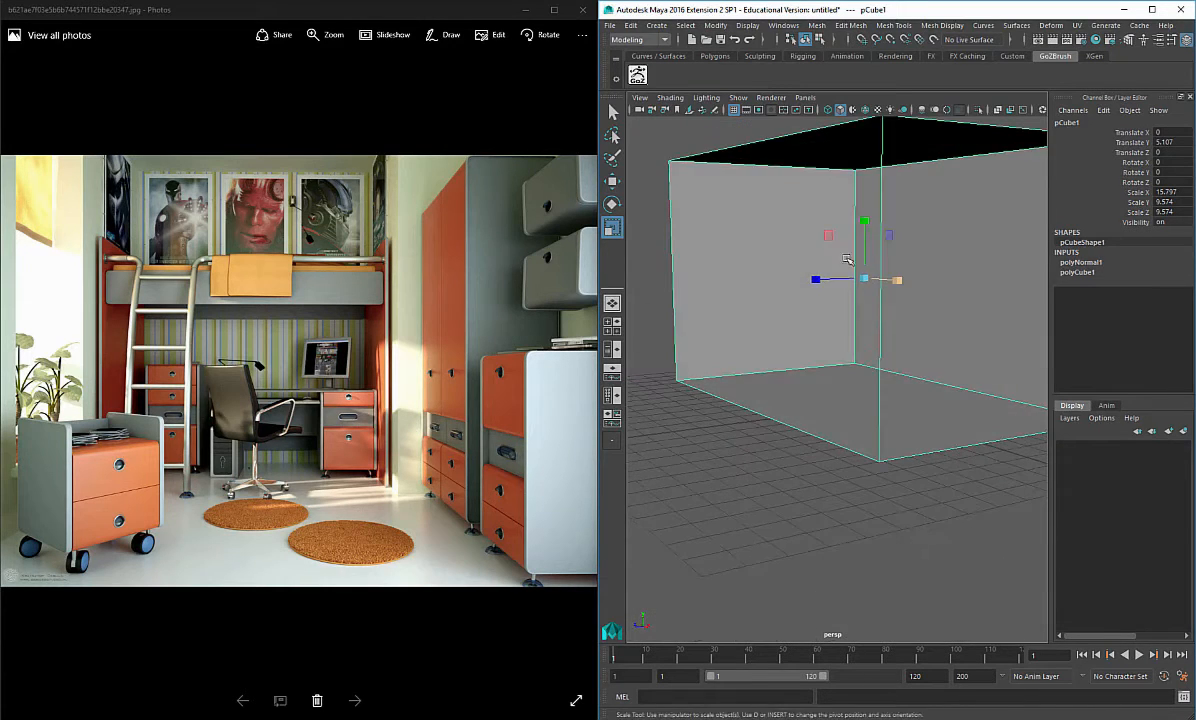
# Step: Raise the four top vertices of the room box to make the walls taller, and return to object selection
pyautogui.keyDown('alt'); pyautogui.moveTo(883, 303); pyautogui.dragTo(863, 325, button='middle'); pyautogui.keyUp('alt')
pyautogui.keyDown('alt'); pyautogui.moveTo(863, 325); pyautogui.dragTo(900, 330, button='right'); pyautogui.keyUp('alt')
pyautogui.keyDown('alt'); pyautogui.moveTo(900, 330); pyautogui.dragTo(888, 285); pyautogui.keyUp('alt')
pyautogui.moveTo(915, 235); pyautogui.dragTo(832, 230, button='right')
pyautogui.scroll(-5, 826, 229)
pyautogui.moveTo(765, 251); pyautogui.dragTo(975, 328)
pyautogui.keyDown('alt'); pyautogui.moveTo(975, 328); pyautogui.dragTo(966, 298); pyautogui.keyUp('alt')
pyautogui.moveTo(987, 249); pyautogui.dragTo(720, 345)
pyautogui.press('w')
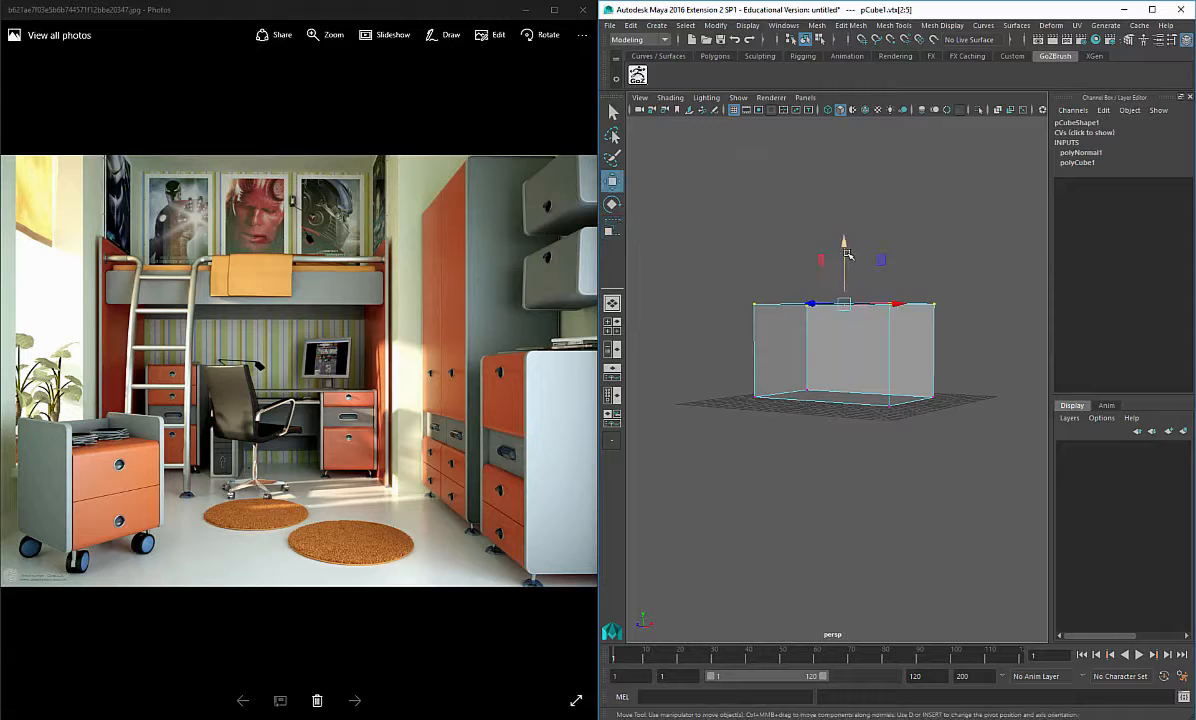
pyautogui.moveTo(845, 247); pyautogui.dragTo(840, 210)
pyautogui.scroll(5, 830, 352)
pyautogui.moveTo(880, 372); pyautogui.dragTo(970, 242, button='right')
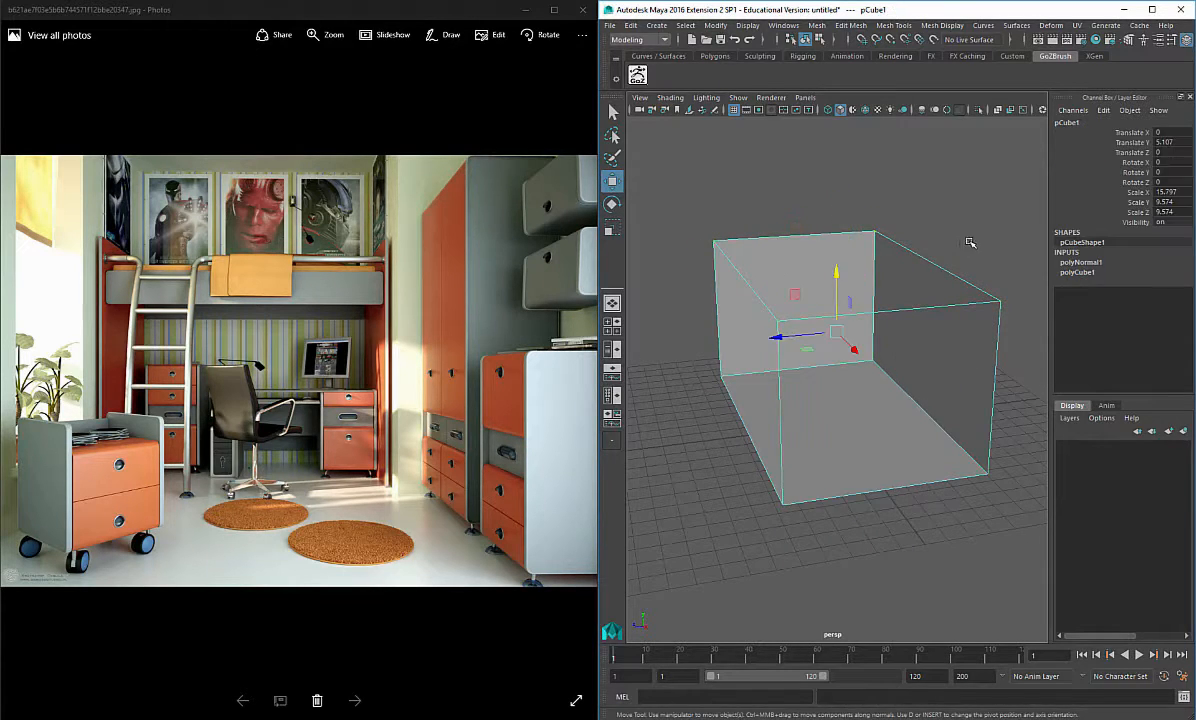
# Step: Create a display layer from the selected room box and name it room
pyautogui.click(1183, 431)
pyautogui.click(1130, 446)
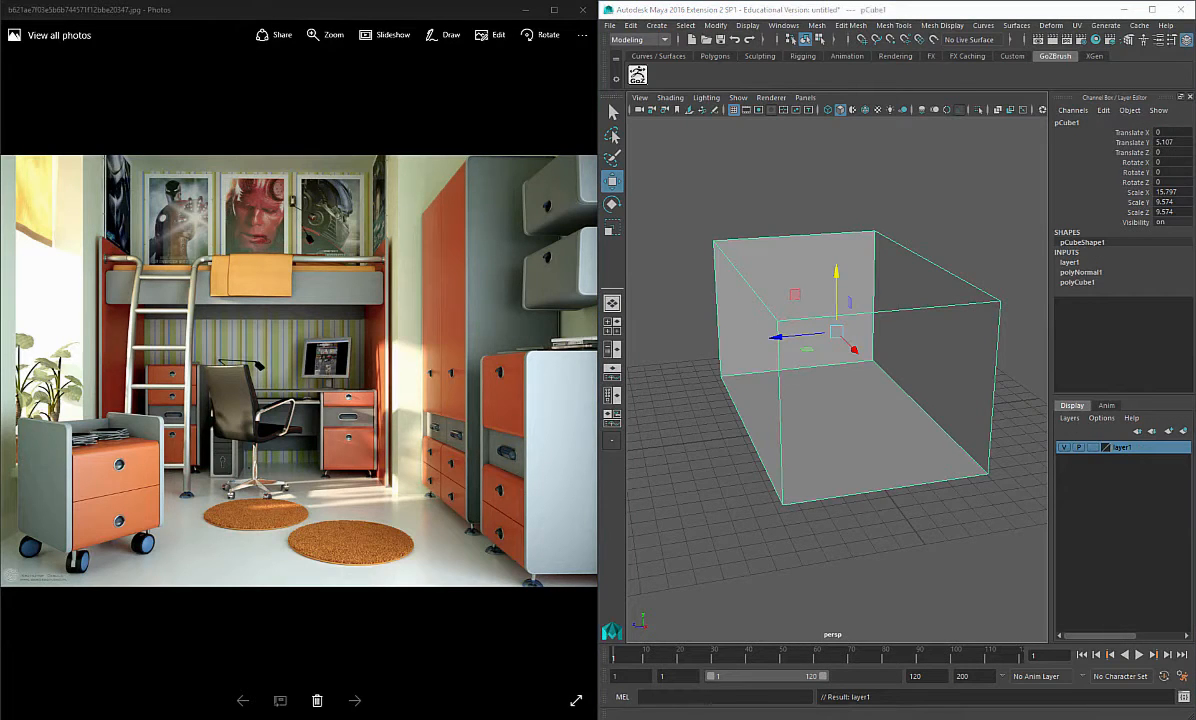
pyautogui.doubleClick(1130, 446)
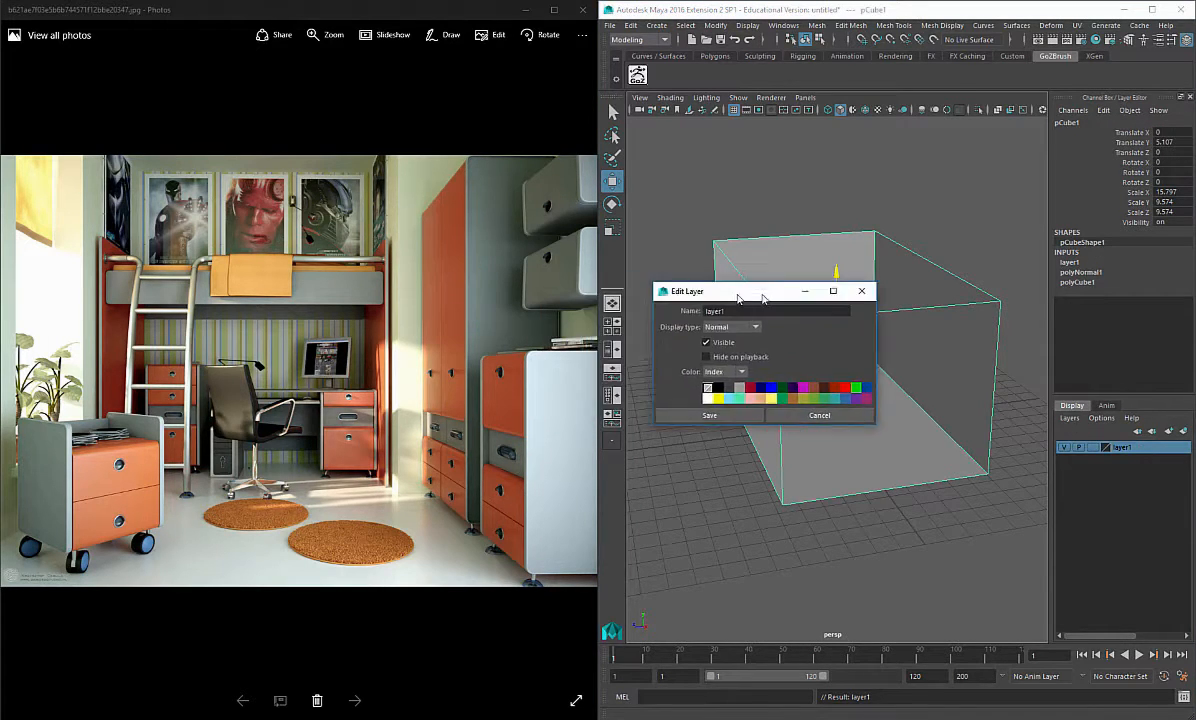
pyautogui.doubleClick(762, 311)
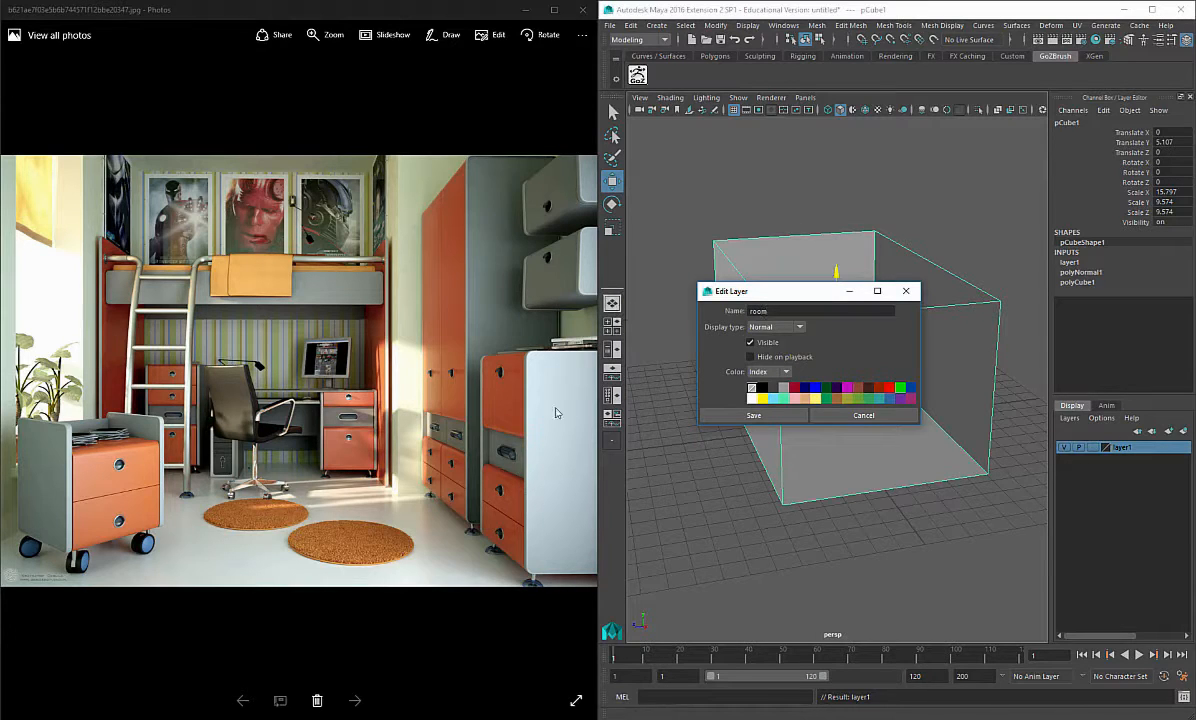
pyautogui.click(755, 415)
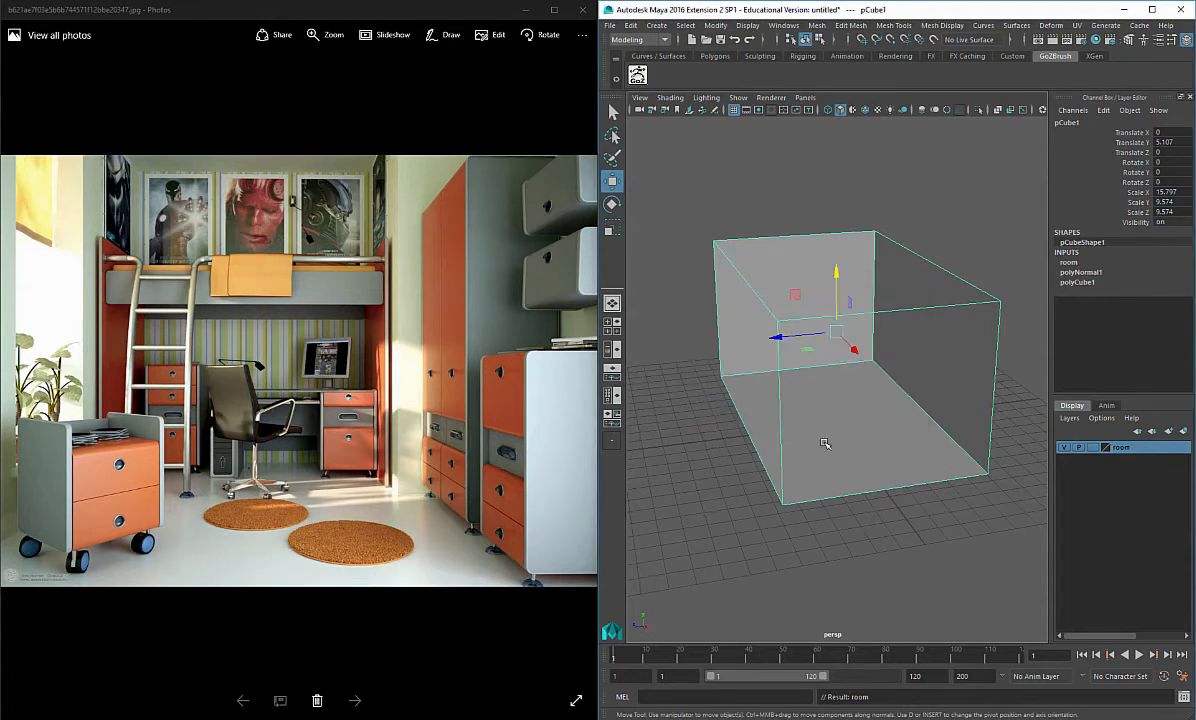
# Step: Toggle the room layer's visibility off and on, set the layer to Reference display, and deselect everything
pyautogui.click(1066, 449)
pyautogui.click(1066, 449)
pyautogui.click(1066, 449)
pyautogui.click(1066, 449)
pyautogui.click(1093, 448)
pyautogui.click(1093, 448)
pyautogui.click(900, 435)
pyautogui.moveTo(849, 360)
pyautogui.keyDown('alt'); pyautogui.mouseDown()
pyautogui.moveTo(860, 392)
pyautogui.moveTo(843, 371)
pyautogui.mouseUp(); pyautogui.keyUp('alt')
pyautogui.scroll(6, 924, 430)
pyautogui.keyDown('alt'); pyautogui.moveTo(886, 450); pyautogui.dragTo(853, 393); pyautogui.keyUp('alt')
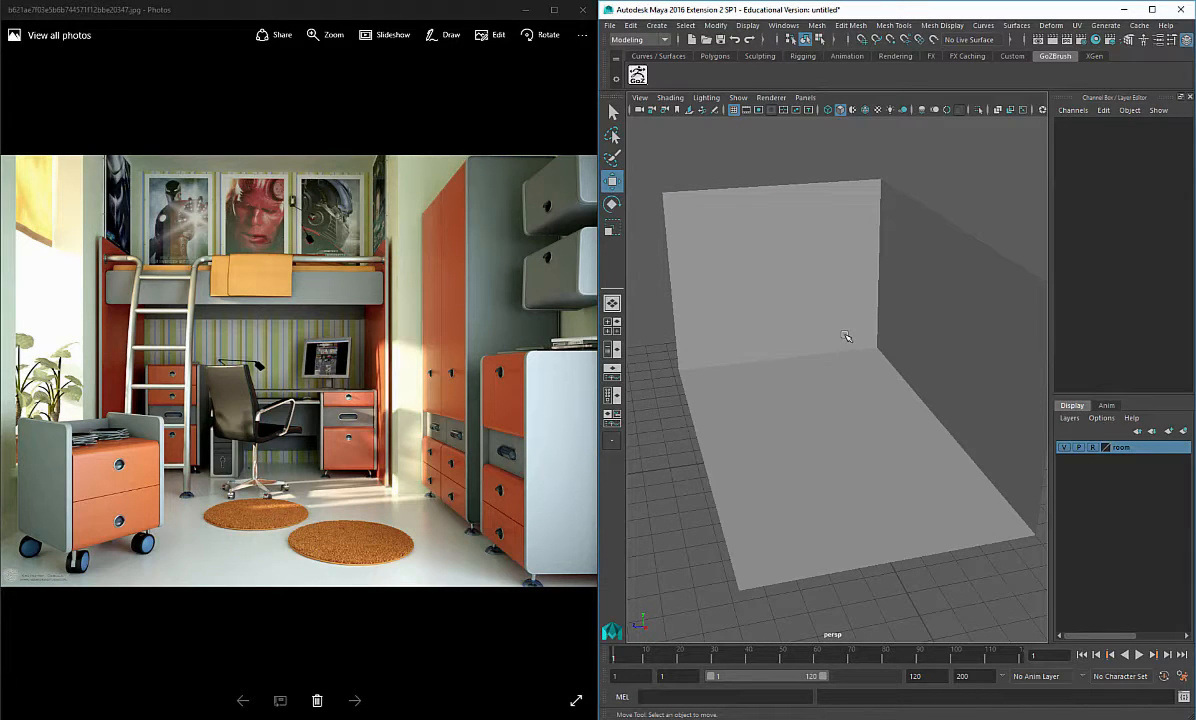
pyautogui.keyDown('alt'); pyautogui.moveTo(842, 339); pyautogui.dragTo(826, 383); pyautogui.keyUp('alt')
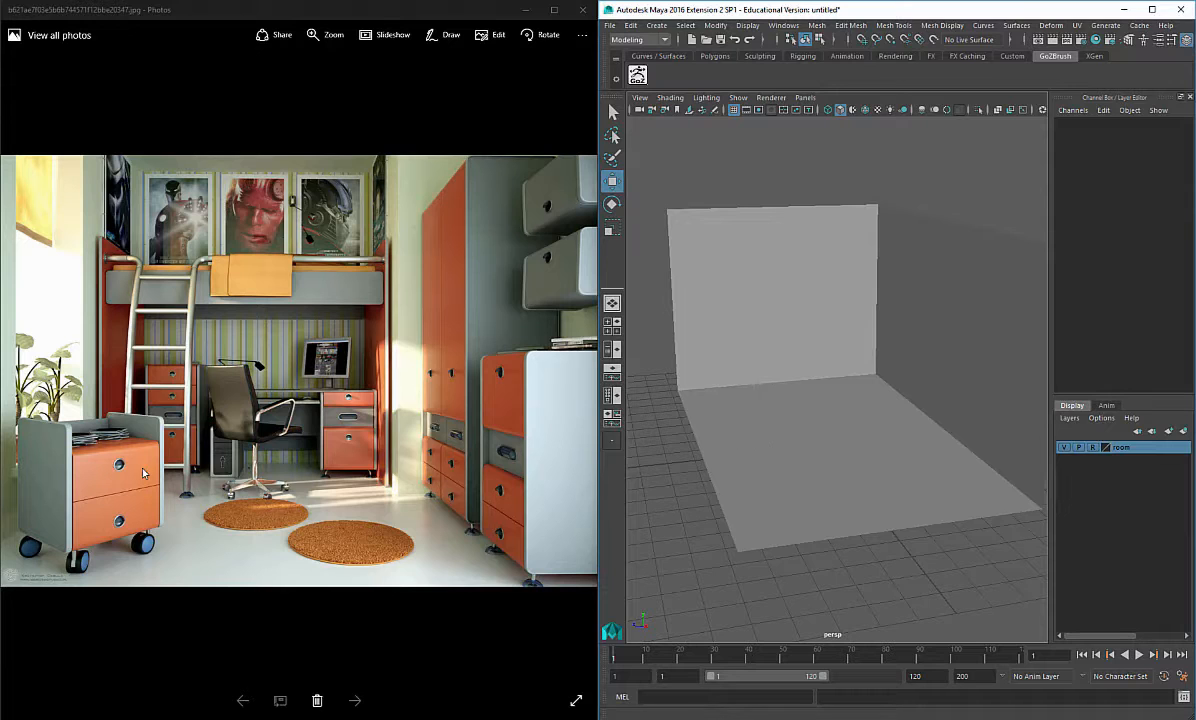
pyautogui.scroll(5, 757, 392)
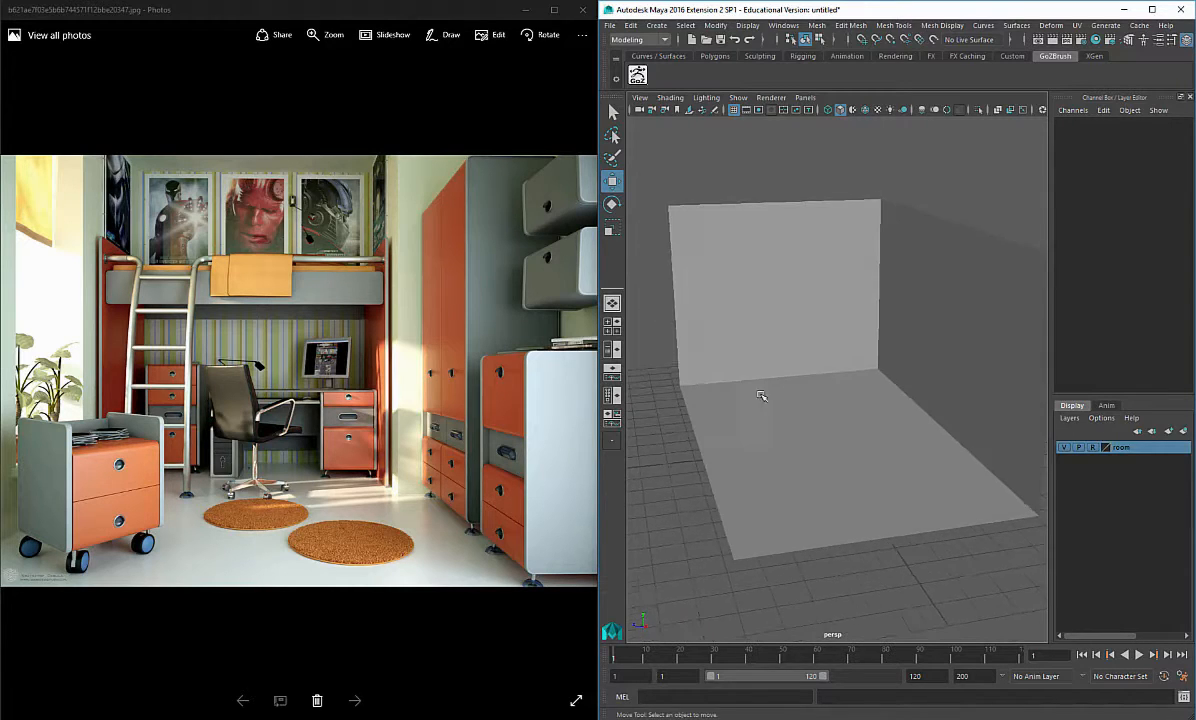
pyautogui.scroll(1, 775, 383)
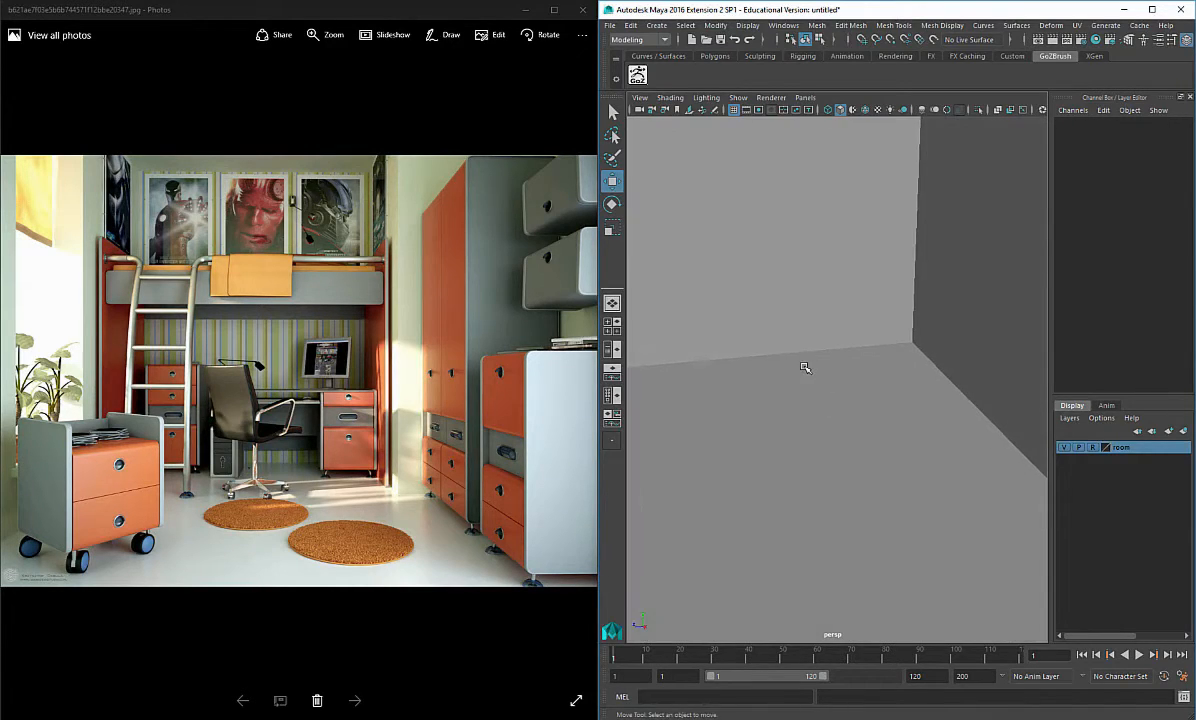
pyautogui.keyDown('shift'); pyautogui.moveTo(802, 366); pyautogui.dragTo(807, 397, button='right'); pyautogui.keyUp('shift')
pyautogui.keyDown('alt'); pyautogui.moveTo(761, 396); pyautogui.dragTo(834, 369, button='middle'); pyautogui.keyUp('alt')
pyautogui.moveTo(868, 433); pyautogui.dragTo(842, 382)
pyautogui.press('Delete')
pyautogui.scroll(-6, 887, 352)
pyautogui.scroll(5, 870, 355)
pyautogui.keyDown('alt'); pyautogui.moveTo(776, 383); pyautogui.dragTo(817, 367, button='middle'); pyautogui.keyUp('alt')
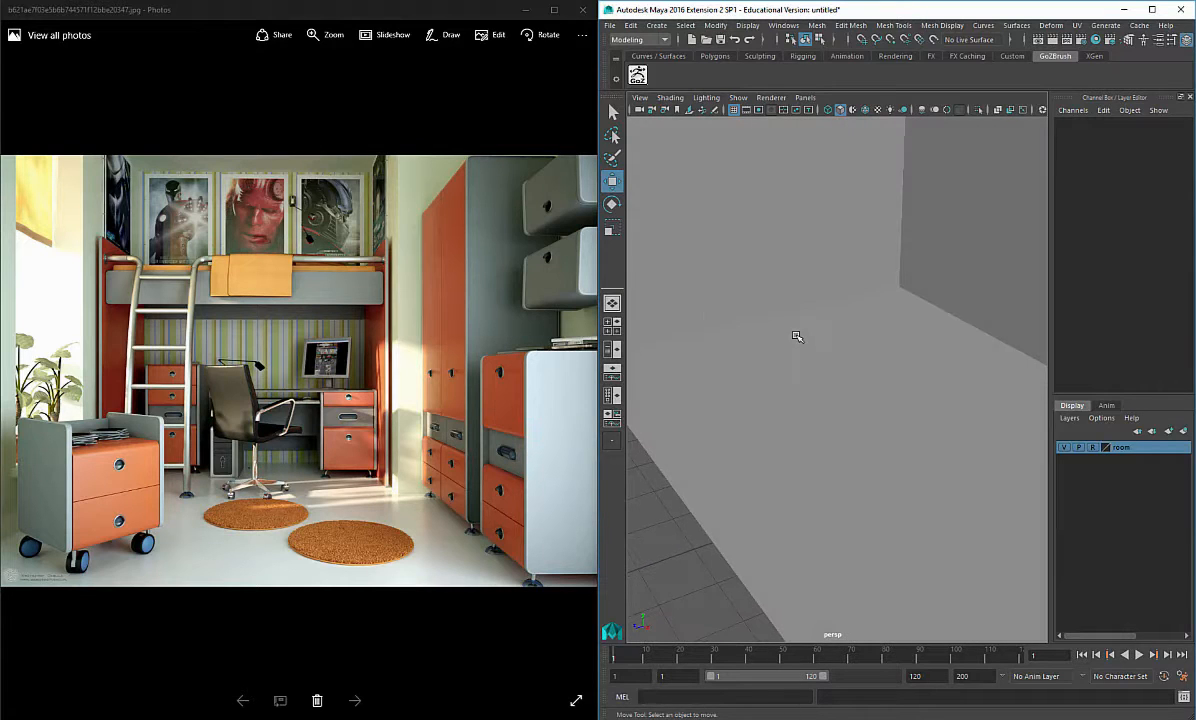
# Step: Turn on interactive creation and draw a box about 2.28 wide, 8.4 high and 1.16 deep at the floor's rear left corner
pyautogui.keyDown('shift'); pyautogui.rightClick(797, 336); pyautogui.keyUp('shift')
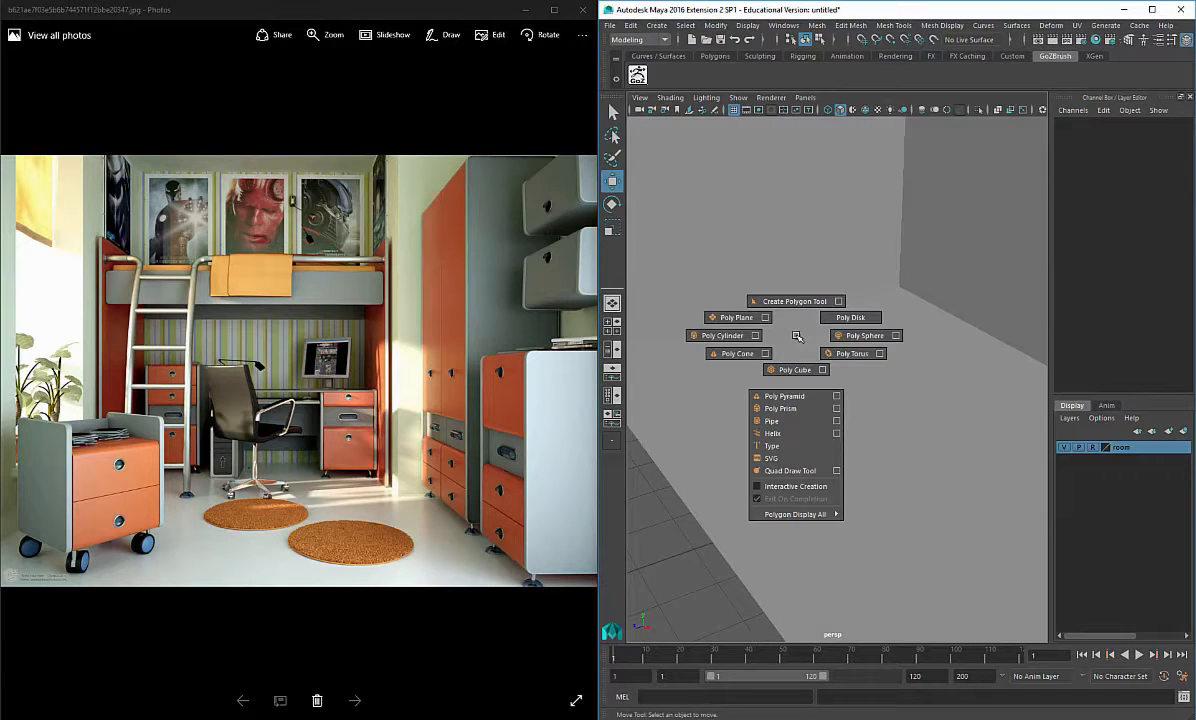
pyautogui.click(775, 487)
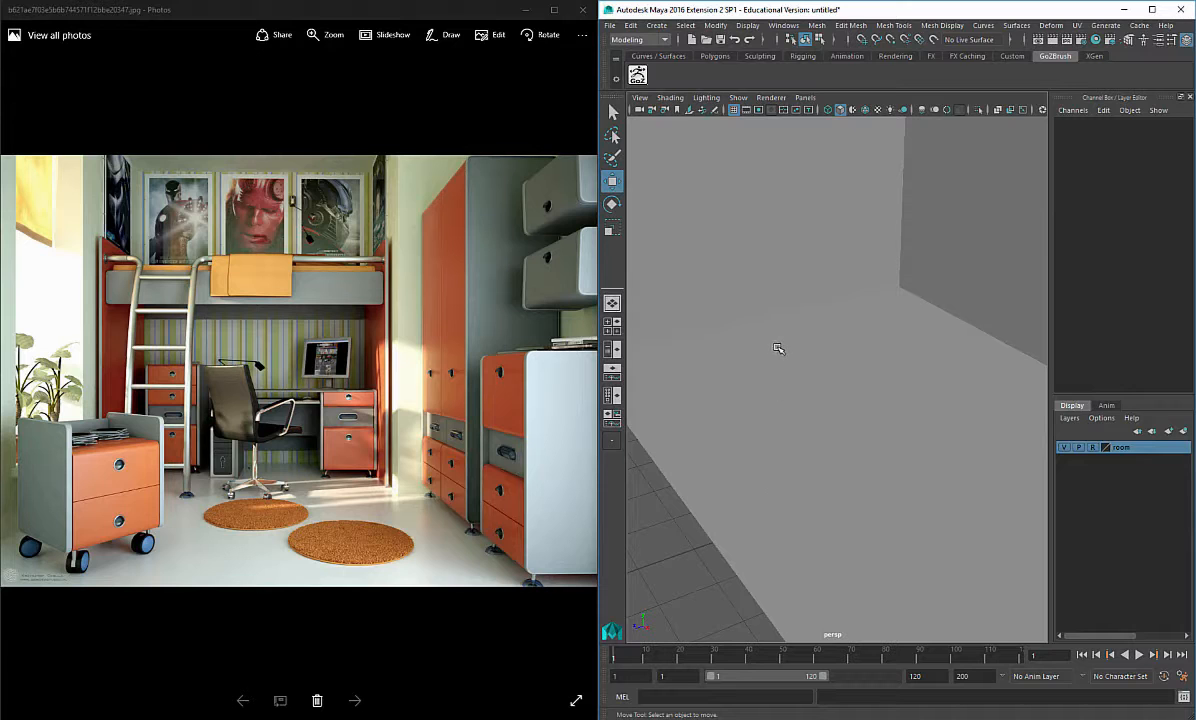
pyautogui.keyDown('shift'); pyautogui.moveTo(778, 348); pyautogui.dragTo(783, 382, button='right'); pyautogui.keyUp('shift')
pyautogui.scroll(-4, 772, 386)
pyautogui.keyDown('alt'); pyautogui.moveTo(769, 389); pyautogui.dragTo(762, 414); pyautogui.keyUp('alt')
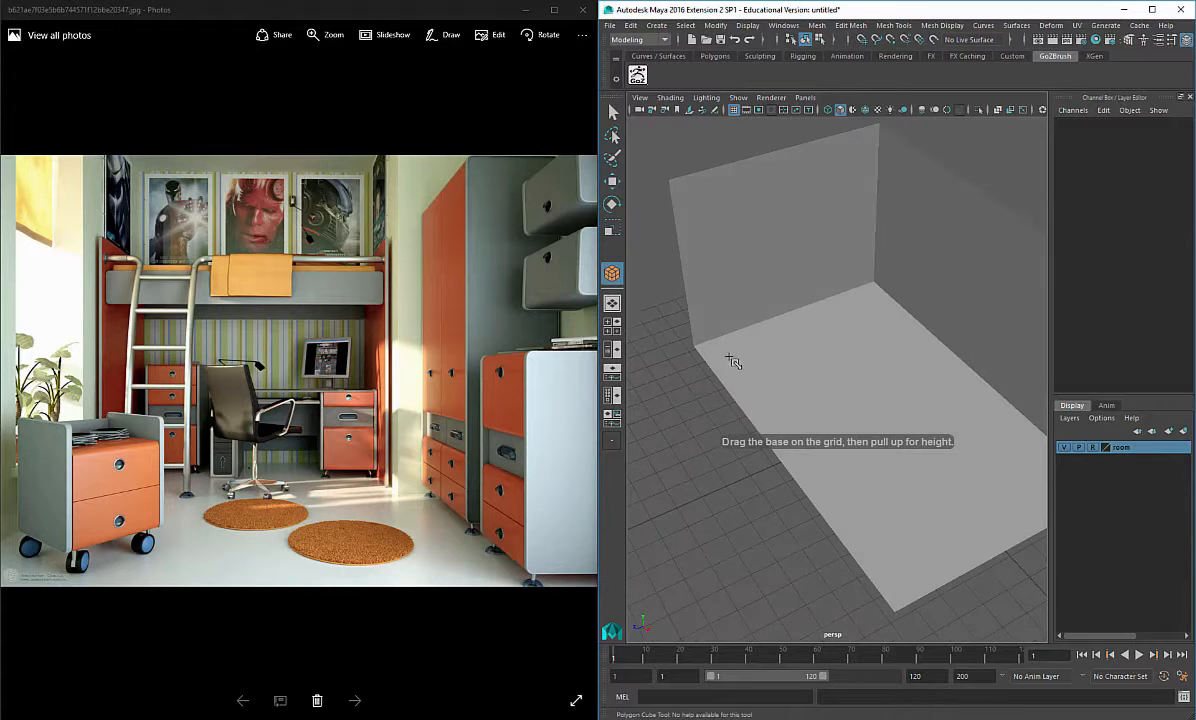
pyautogui.moveTo(717, 343); pyautogui.dragTo(753, 198)
# Step: Scale the tall corner box to about 1.45 in X and reposition it at about X -6.28, Z 4.2 along the left wall
pyautogui.press('w')
pyautogui.scroll(6, 755, 259)
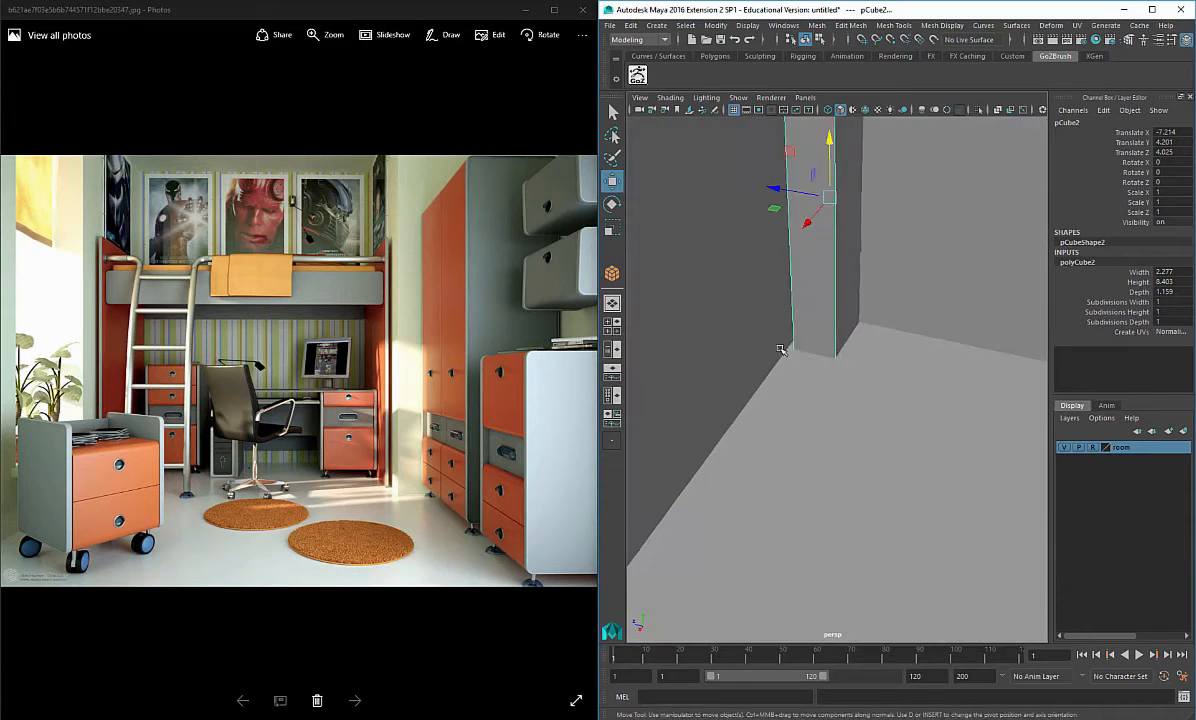
pyautogui.scroll(-5, 781, 350)
pyautogui.moveTo(808, 300); pyautogui.dragTo(840, 316)
pyautogui.press('r')
pyautogui.press('w')
pyautogui.moveTo(813, 328); pyautogui.dragTo(835, 320)
pyautogui.keyDown('alt'); pyautogui.moveTo(829, 324); pyautogui.dragTo(897, 362); pyautogui.keyUp('alt')
pyautogui.scroll(3, 892, 385)
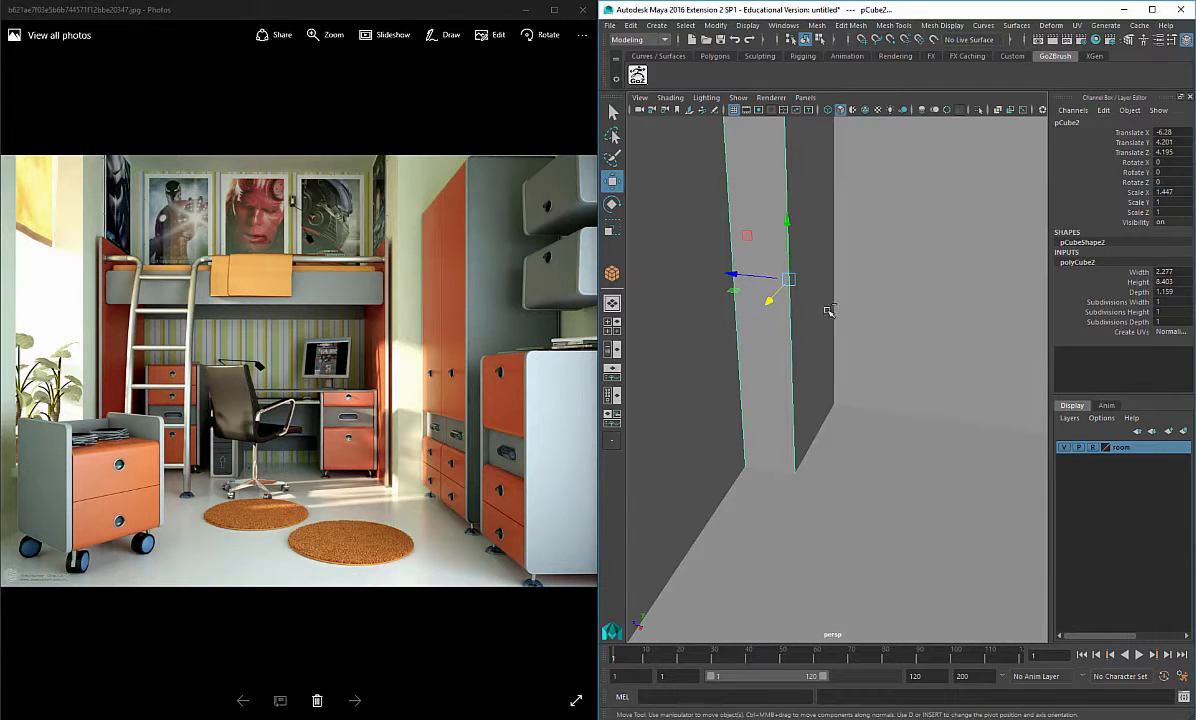
# Step: Duplicate the tall corner box and move the copy along Z to about 2.91, beside the original
pyautogui.hotkey('ctrl', 'd')
pyautogui.moveTo(734, 276); pyautogui.dragTo(793, 291)
pyautogui.scroll(-5, 799, 287)
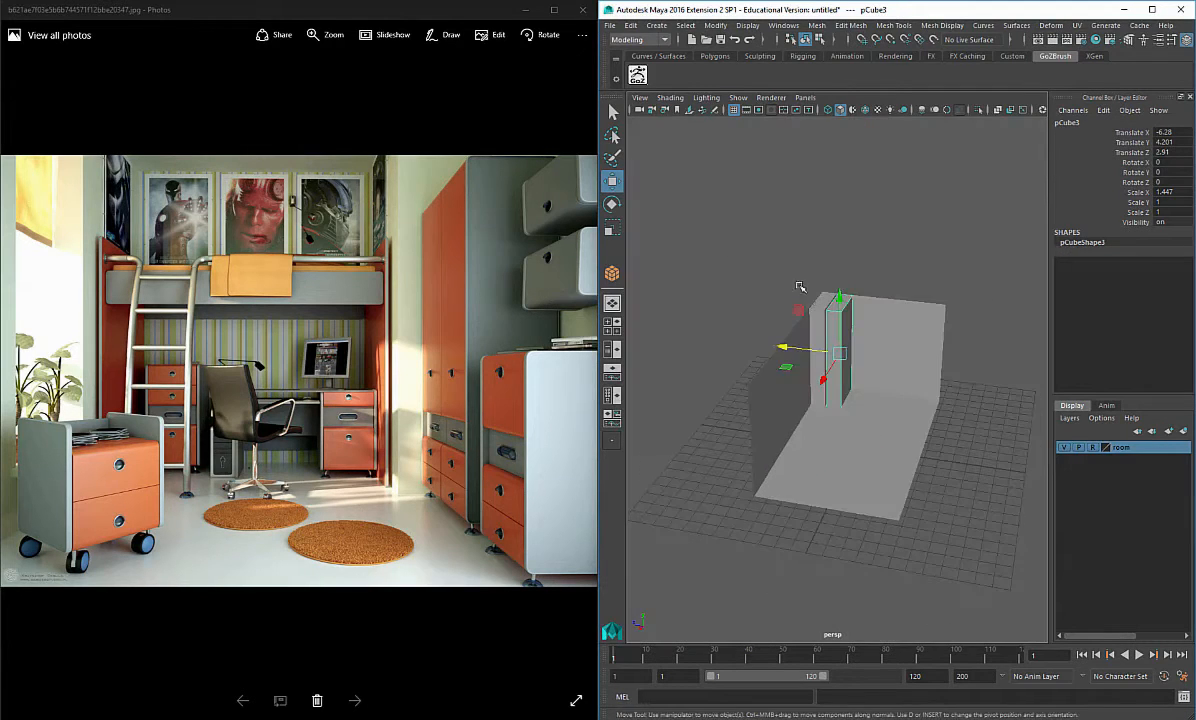
# Step: Lower the copy's top vertices below the corner column's height and pull its side vertices in to make a thin panel
pyautogui.moveTo(730, 259); pyautogui.dragTo(672, 260, button='right')
pyautogui.keyDown('alt'); pyautogui.moveTo(760, 325); pyautogui.dragTo(833, 288); pyautogui.keyUp('alt')
pyautogui.moveTo(850, 305)
pyautogui.keyDown('alt'); pyautogui.mouseDown(button='right')
pyautogui.moveTo(959, 337)
pyautogui.moveTo(889, 294)
pyautogui.moveTo(859, 323)
pyautogui.mouseUp(button='right'); pyautogui.keyUp('alt')
pyautogui.moveTo(745, 228); pyautogui.dragTo(826, 288)
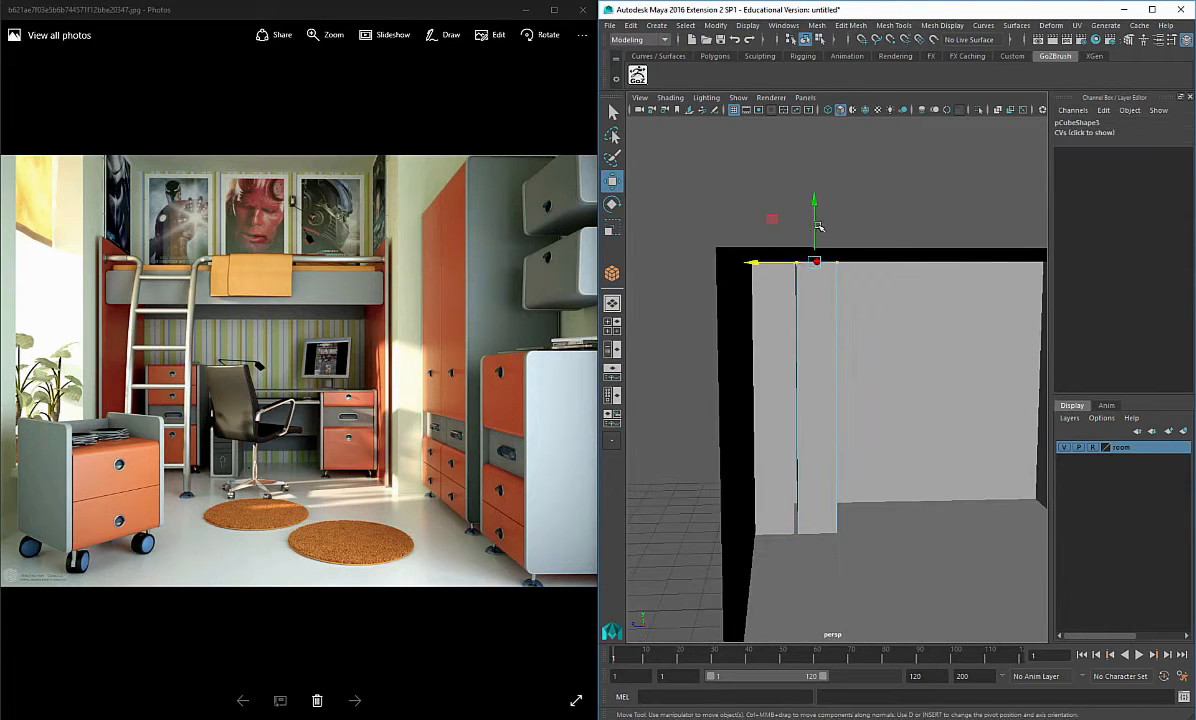
pyautogui.moveTo(816, 200); pyautogui.dragTo(817, 267)
pyautogui.keyDown('alt'); pyautogui.moveTo(829, 312); pyautogui.dragTo(840, 273); pyautogui.keyUp('alt')
pyautogui.moveTo(907, 279); pyautogui.dragTo(824, 625)
pyautogui.moveTo(775, 440); pyautogui.dragTo(757, 437)
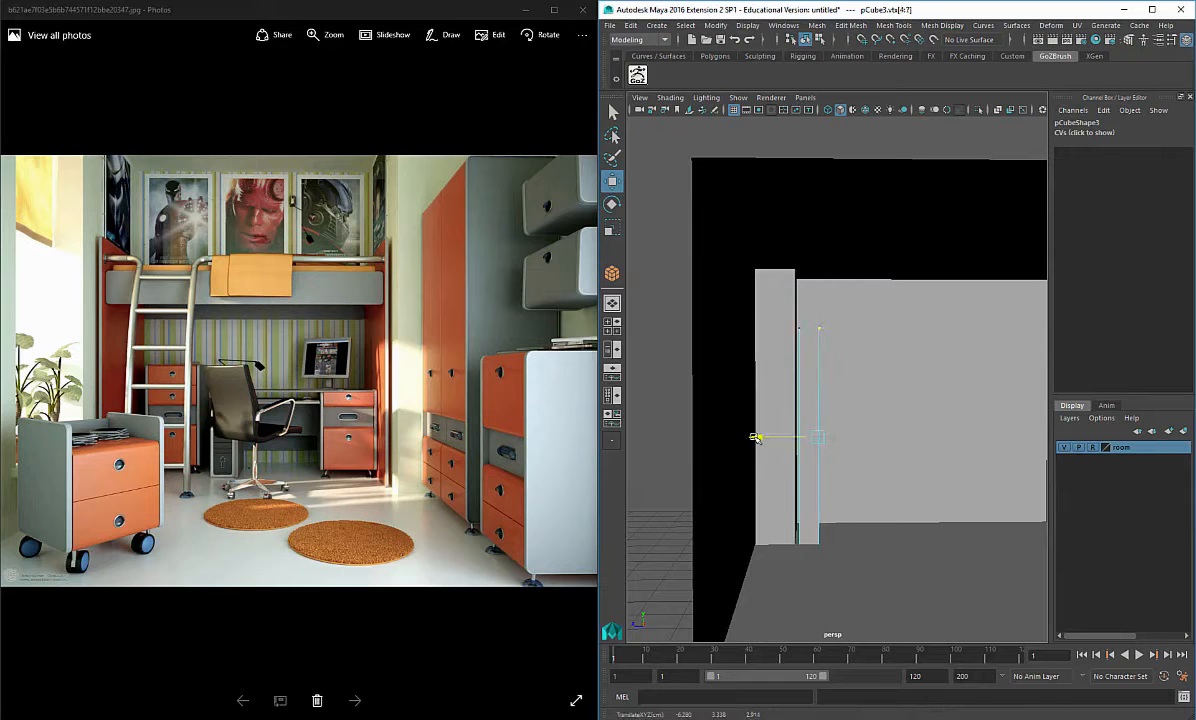
pyautogui.keyDown('alt'); pyautogui.moveTo(831, 342); pyautogui.dragTo(849, 354); pyautogui.keyUp('alt')
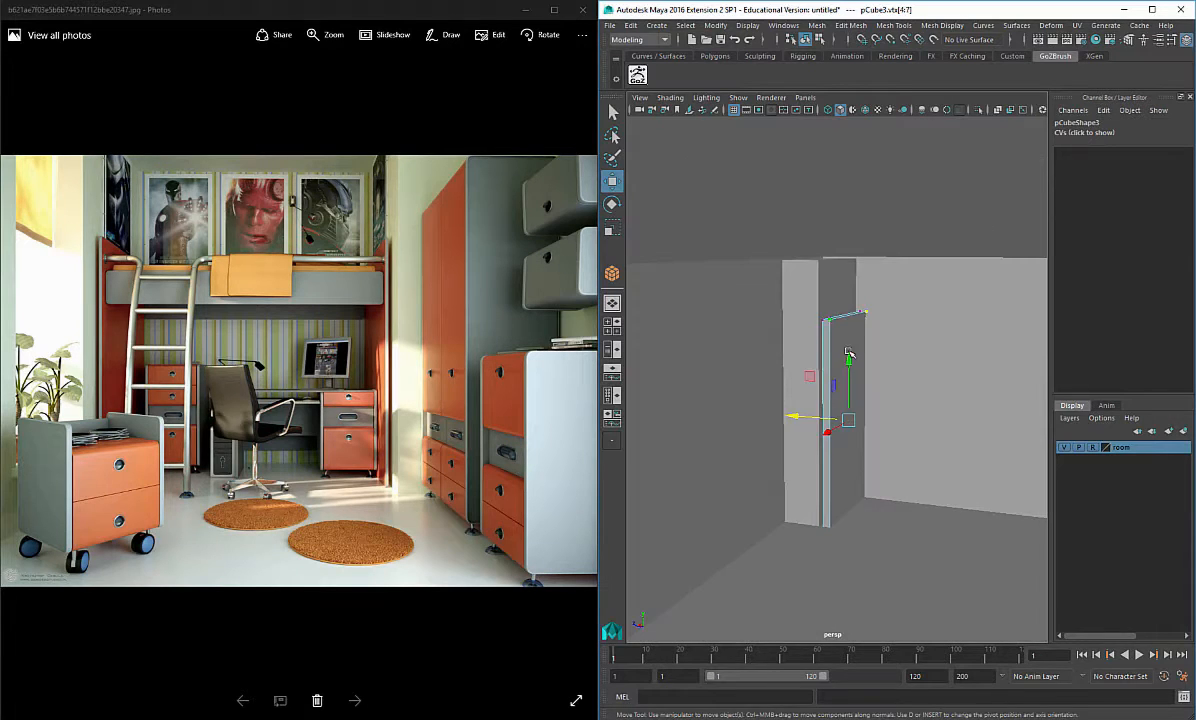
# Step: Return the thin panel to object mode and reposition it at about Y 4.52, Z 3.03 against the column
pyautogui.moveTo(849, 354); pyautogui.dragTo(908, 331, button='right')
pyautogui.keyDown('alt'); pyautogui.moveTo(859, 336); pyautogui.dragTo(838, 294, button='middle'); pyautogui.keyUp('alt')
pyautogui.keyDown('alt'); pyautogui.moveTo(838, 291); pyautogui.dragTo(786, 306); pyautogui.keyUp('alt')
pyautogui.moveTo(843, 254); pyautogui.dragTo(843, 240)
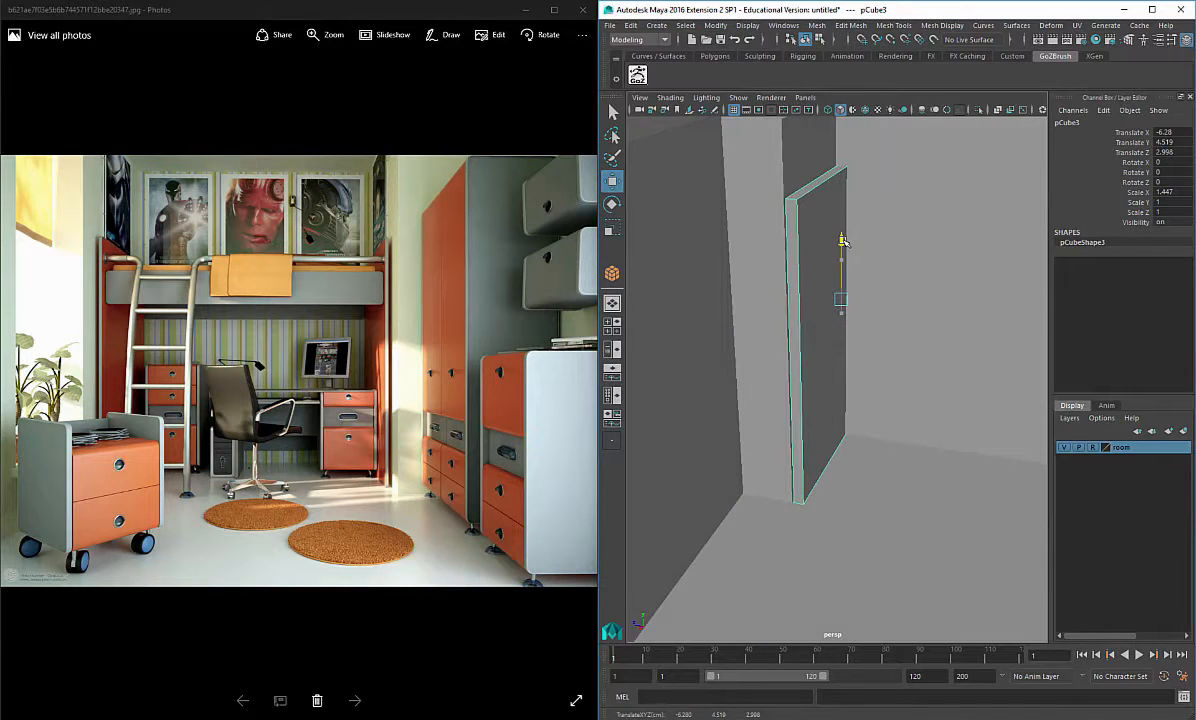
pyautogui.moveTo(780, 292); pyautogui.dragTo(777, 292)
pyautogui.keyDown('alt'); pyautogui.moveTo(838, 296); pyautogui.dragTo(808, 283, button='middle'); pyautogui.keyUp('alt')
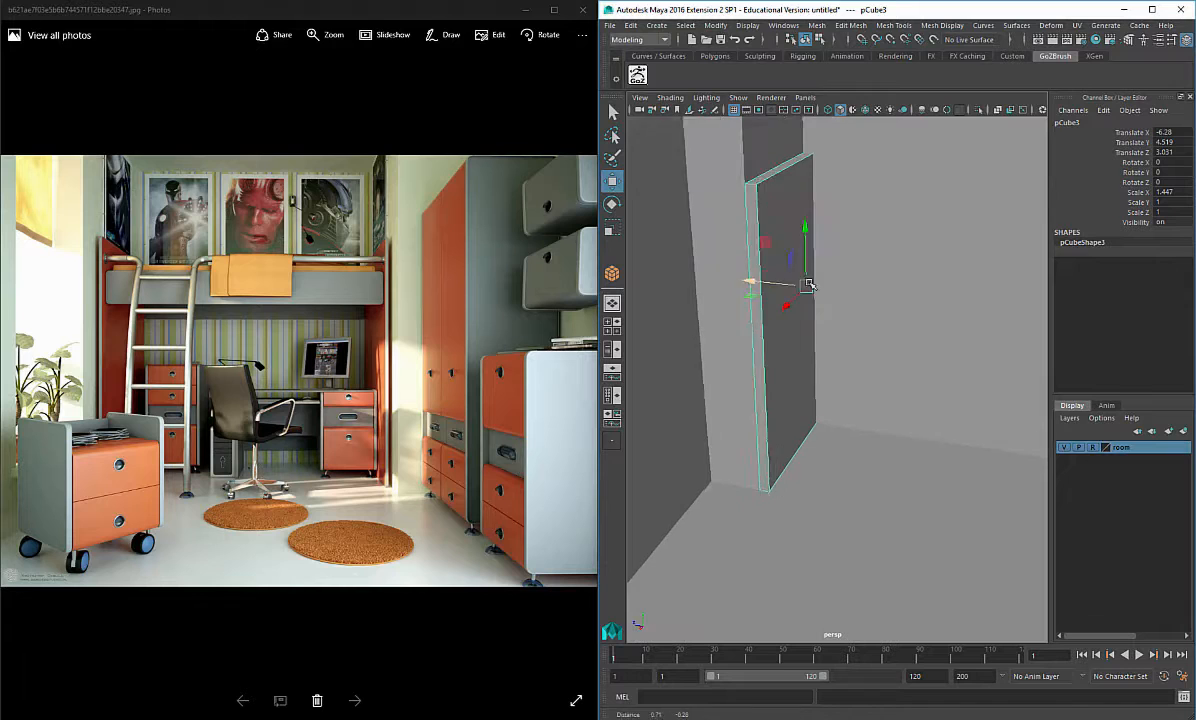
pyautogui.keyDown('alt'); pyautogui.moveTo(808, 283); pyautogui.dragTo(770, 282, button='right'); pyautogui.keyUp('alt')
pyautogui.moveTo(770, 282)
pyautogui.keyDown('alt'); pyautogui.mouseDown()
pyautogui.moveTo(801, 270)
pyautogui.moveTo(769, 299)
pyautogui.moveTo(780, 305)
pyautogui.mouseUp(); pyautogui.keyUp('alt')
# Step: Duplicate the tall corner column and move the copy to about Z -4.3 on the opposite side of the room
pyautogui.click(655, 214)
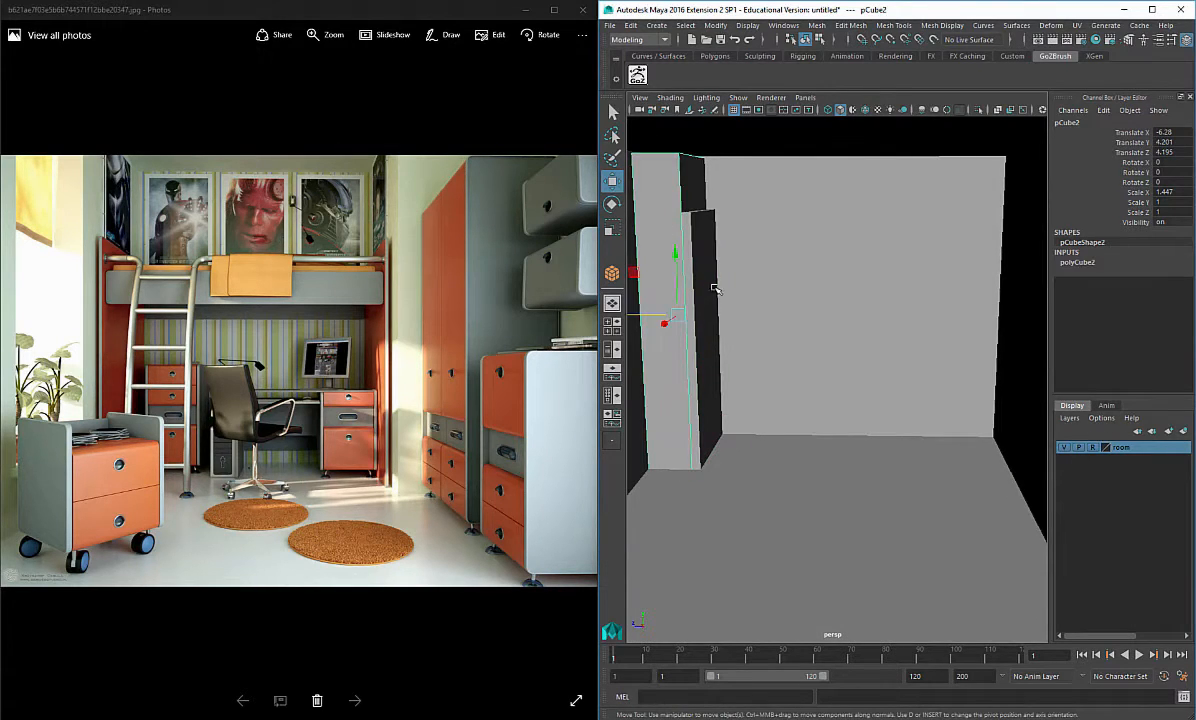
pyautogui.hotkey('ctrl', 'd')
pyautogui.moveTo(637, 314); pyautogui.dragTo(960, 339)
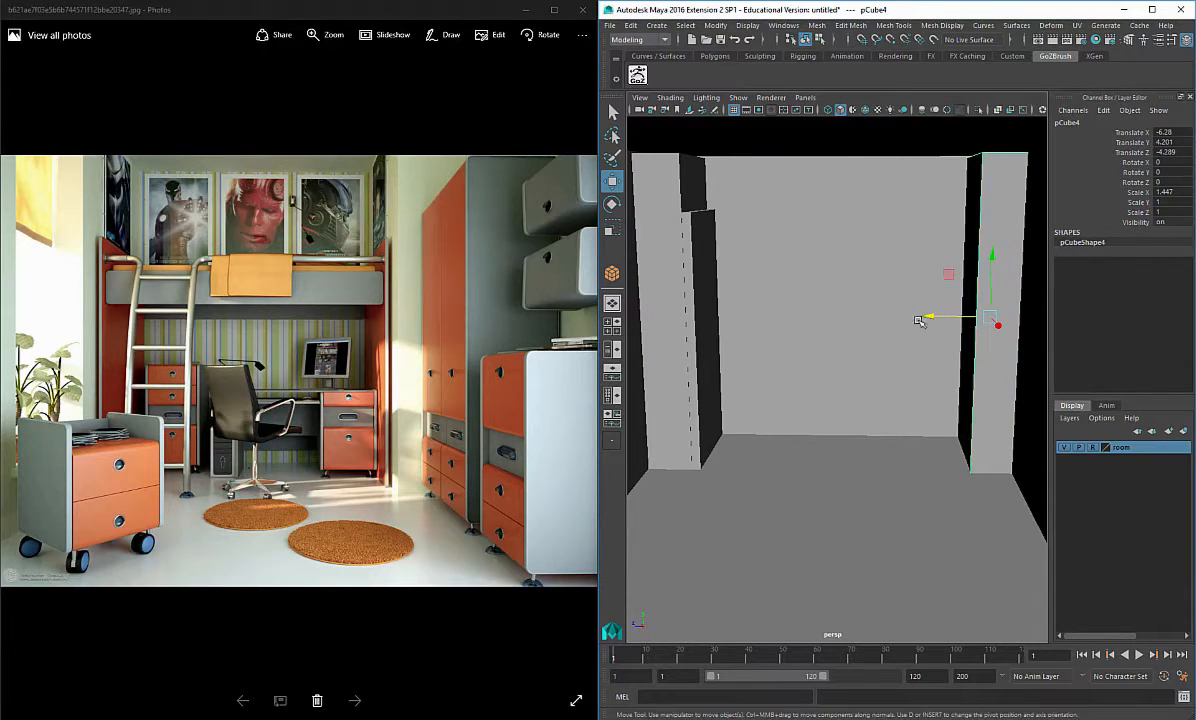
pyautogui.keyDown('alt'); pyautogui.moveTo(921, 318); pyautogui.dragTo(843, 312, button='middle'); pyautogui.keyUp('alt')
pyautogui.moveTo(843, 312)
pyautogui.keyDown('alt'); pyautogui.mouseDown()
pyautogui.moveTo(890, 312)
pyautogui.moveTo(803, 316)
pyautogui.moveTo(829, 324)
pyautogui.mouseUp(); pyautogui.keyUp('alt')
pyautogui.scroll(-5, 874, 313)
# Step: Move the opposite column's inner side face into the room to about Z -3.52 and return to object mode
pyautogui.rightClick(874, 313)
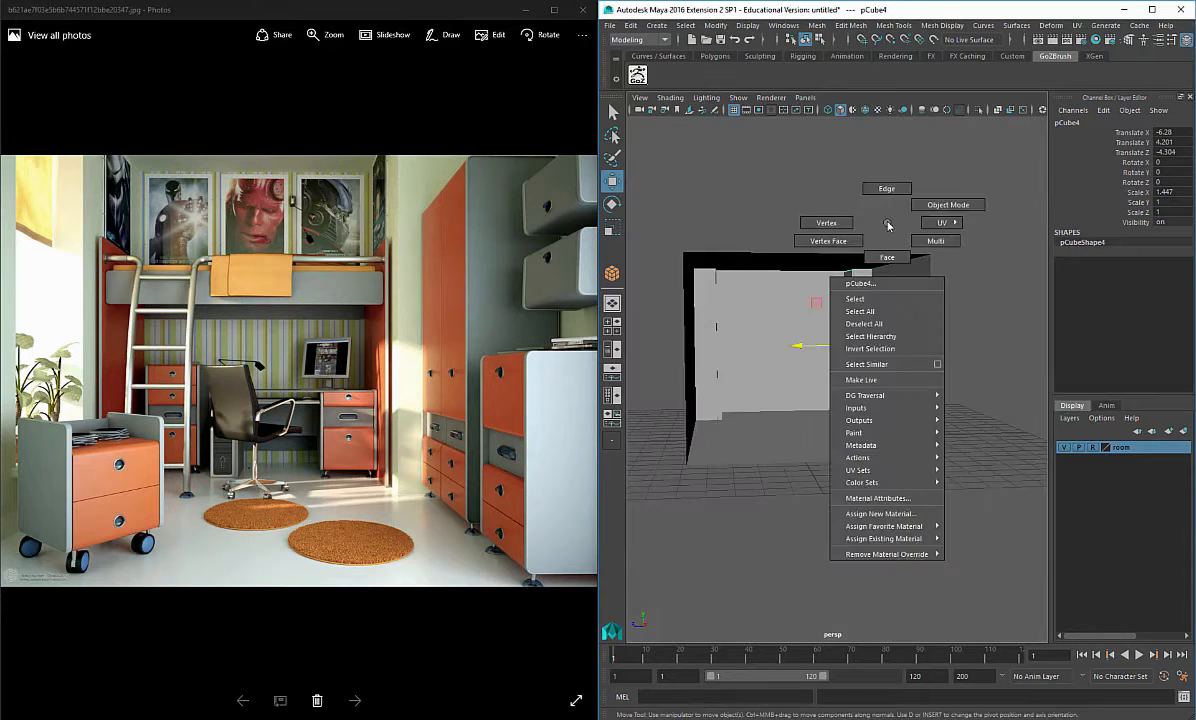
pyautogui.click(871, 285)
pyautogui.click(847, 325)
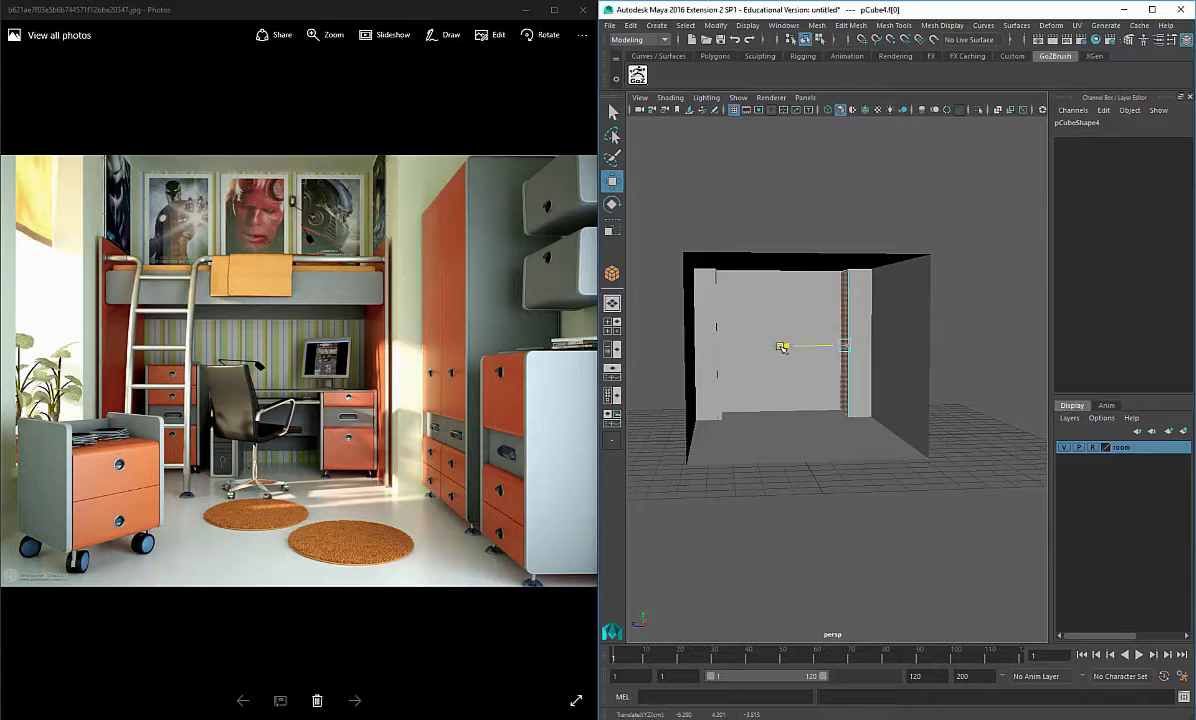
pyautogui.scroll(5, 882, 342)
pyautogui.rightClick(882, 342)
pyautogui.click(921, 283)
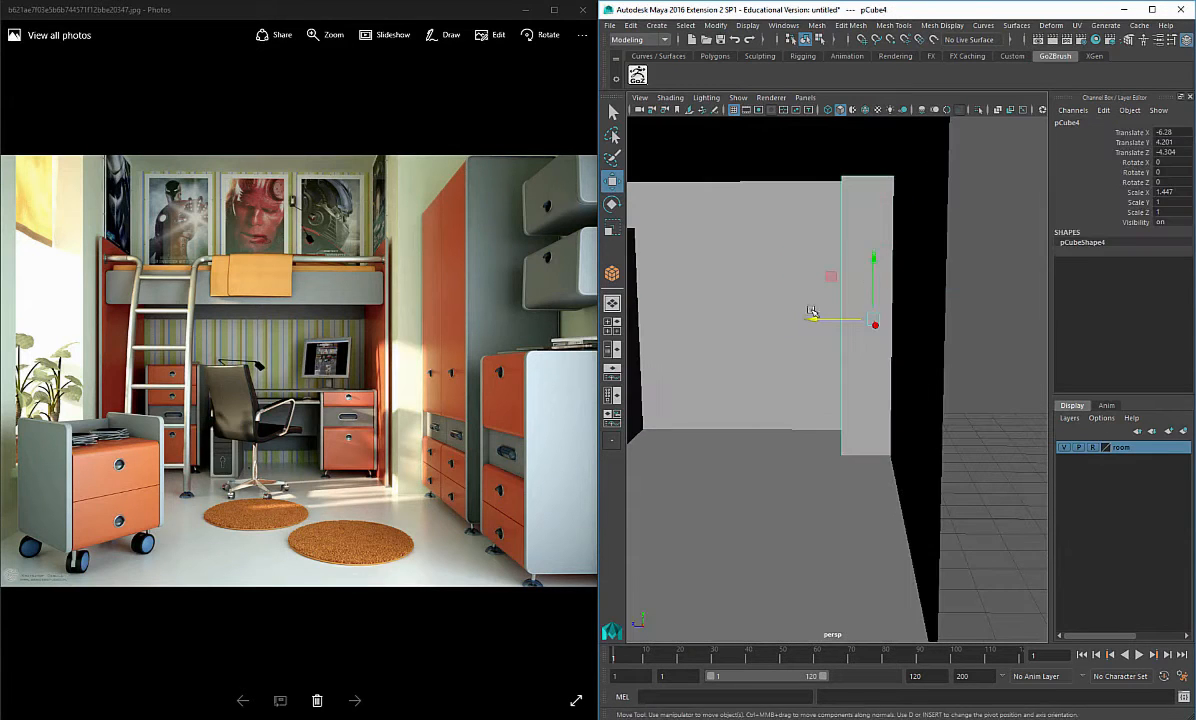
# Step: Scale the thin side panel to about 1.285 in X and shift it back to about X -6.49
pyautogui.scroll(-5, 770, 312)
pyautogui.click(700, 282)
pyautogui.press('f')
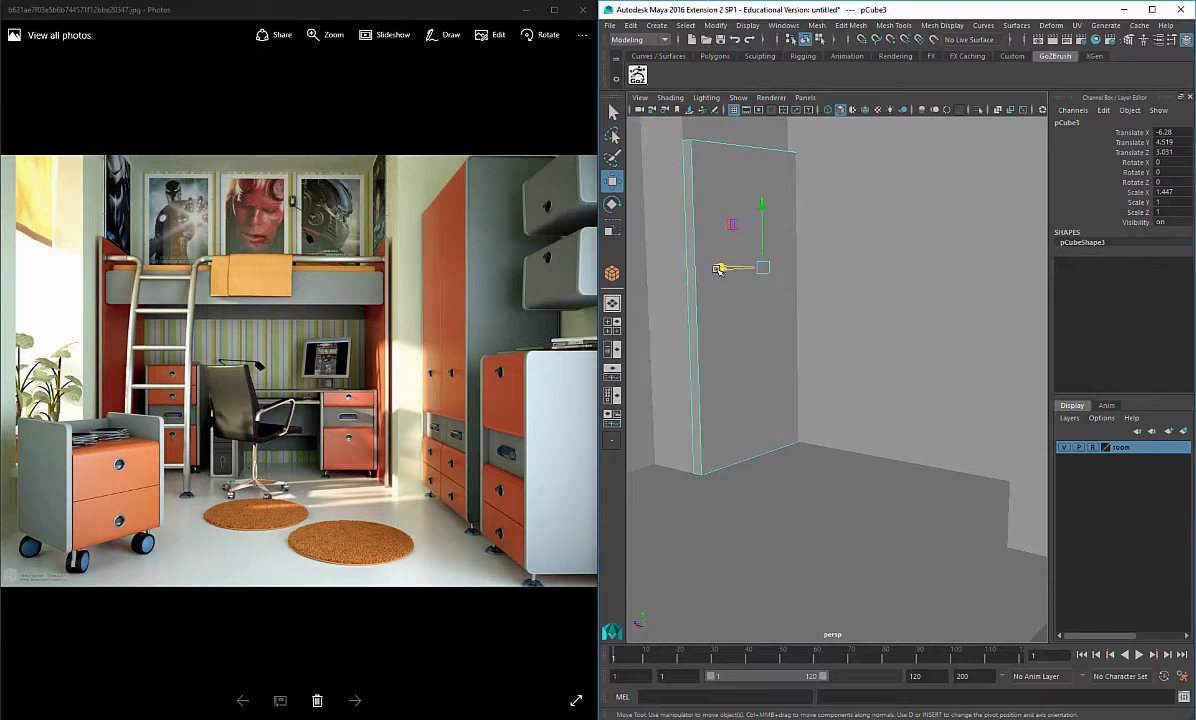
pyautogui.keyDown('alt'); pyautogui.moveTo(720, 277); pyautogui.dragTo(753, 289); pyautogui.keyUp('alt')
pyautogui.press('r')
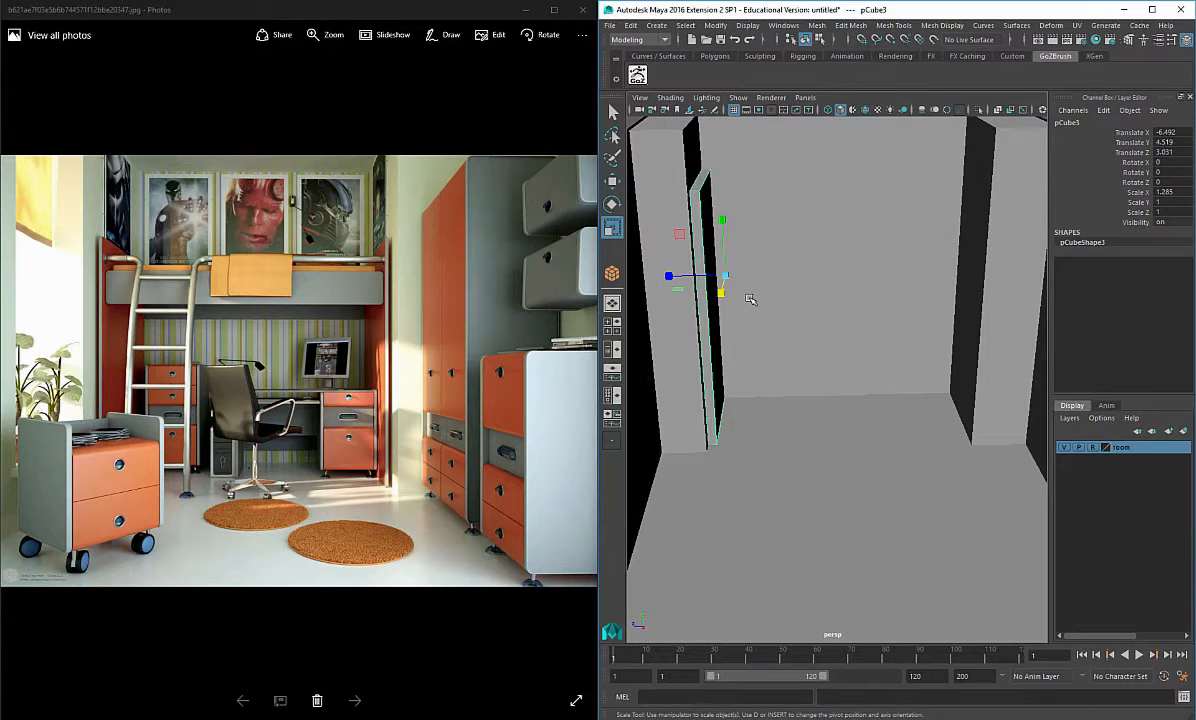
# Step: Duplicate the thin panel against the opposite column and place another copy between the two at about Z 0.22
pyautogui.press('w')
pyautogui.hotkey('ctrl', 'd')
pyautogui.moveTo(670, 280); pyautogui.dragTo(850, 312)
pyautogui.hotkey('ctrl', 'd')
pyautogui.press('space')
pyautogui.moveTo(819, 222); pyautogui.dragTo(848, 325)
# Step: Scale the middle panel into a thin horizontal board at about 0.067 in X, 0.286 in Y and 12.9 in Z
pyautogui.press('r')
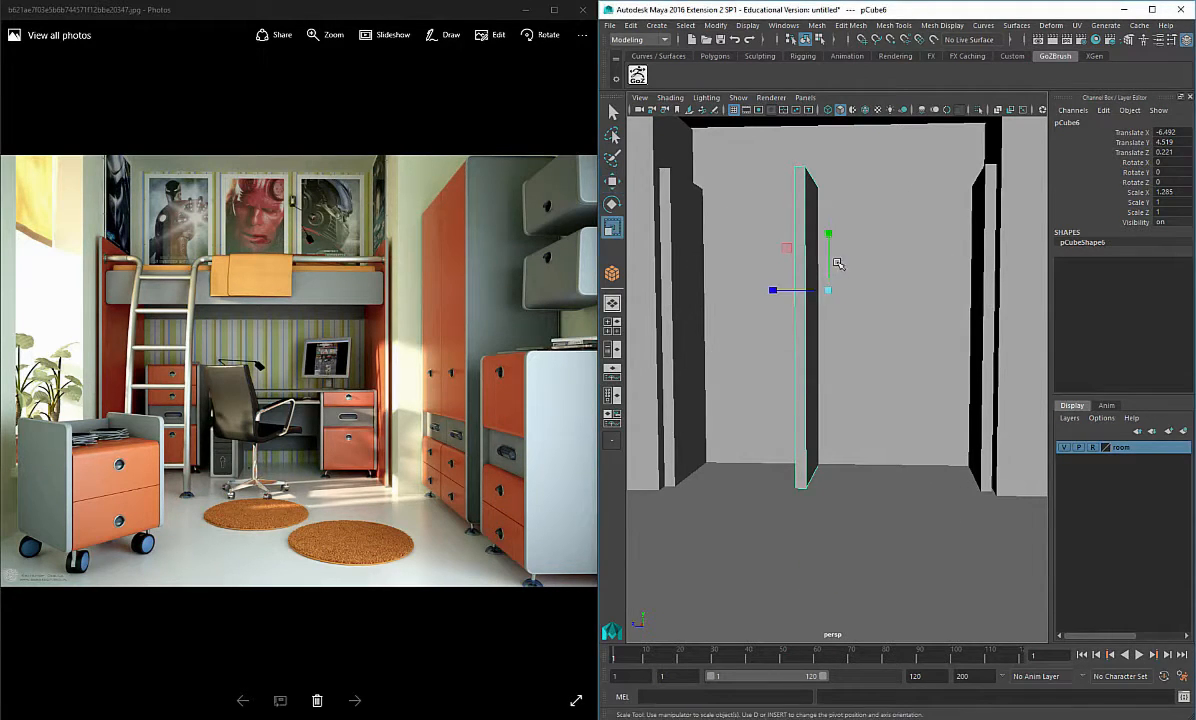
pyautogui.moveTo(834, 258); pyautogui.dragTo(842, 311)
pyautogui.scroll(-3, 822, 328)
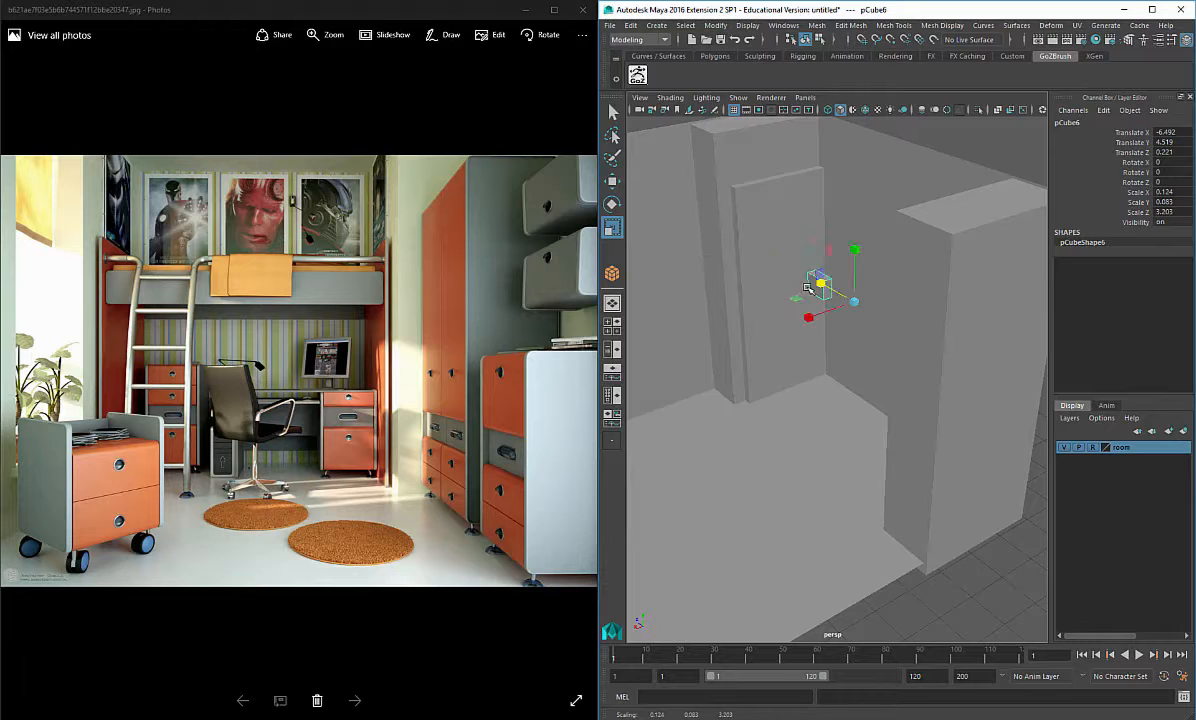
pyautogui.press('space')
pyautogui.press('space')
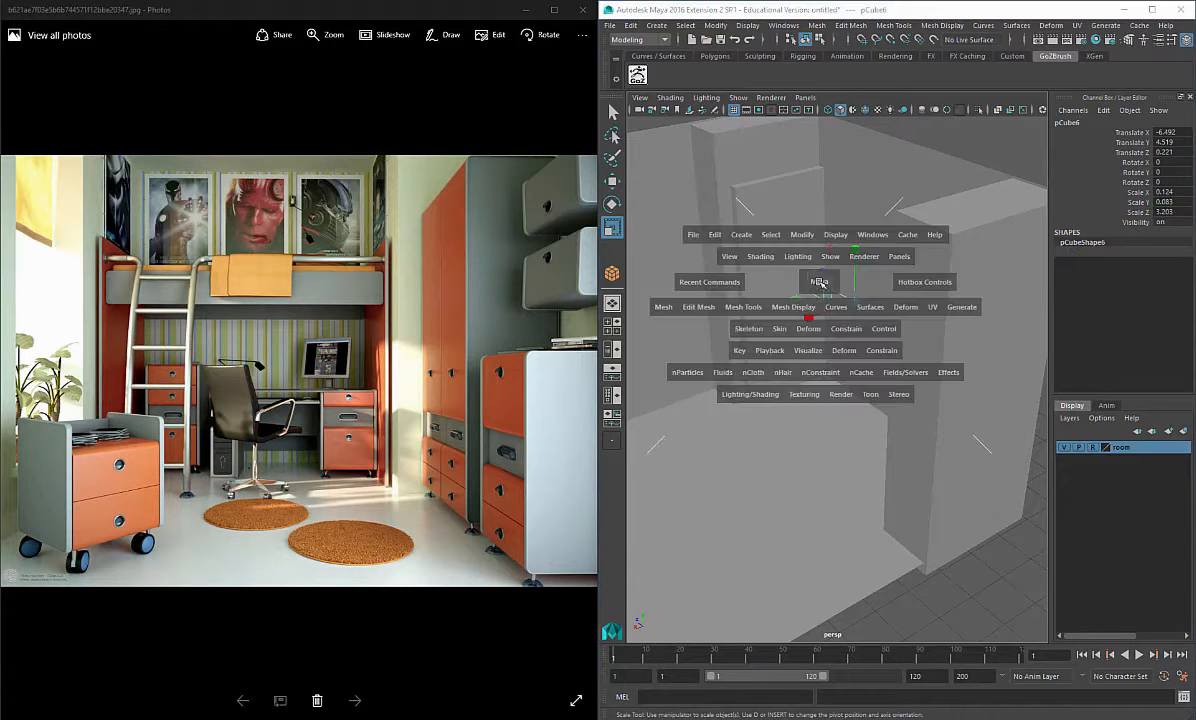
pyautogui.moveTo(803, 235); pyautogui.dragTo(780, 339)
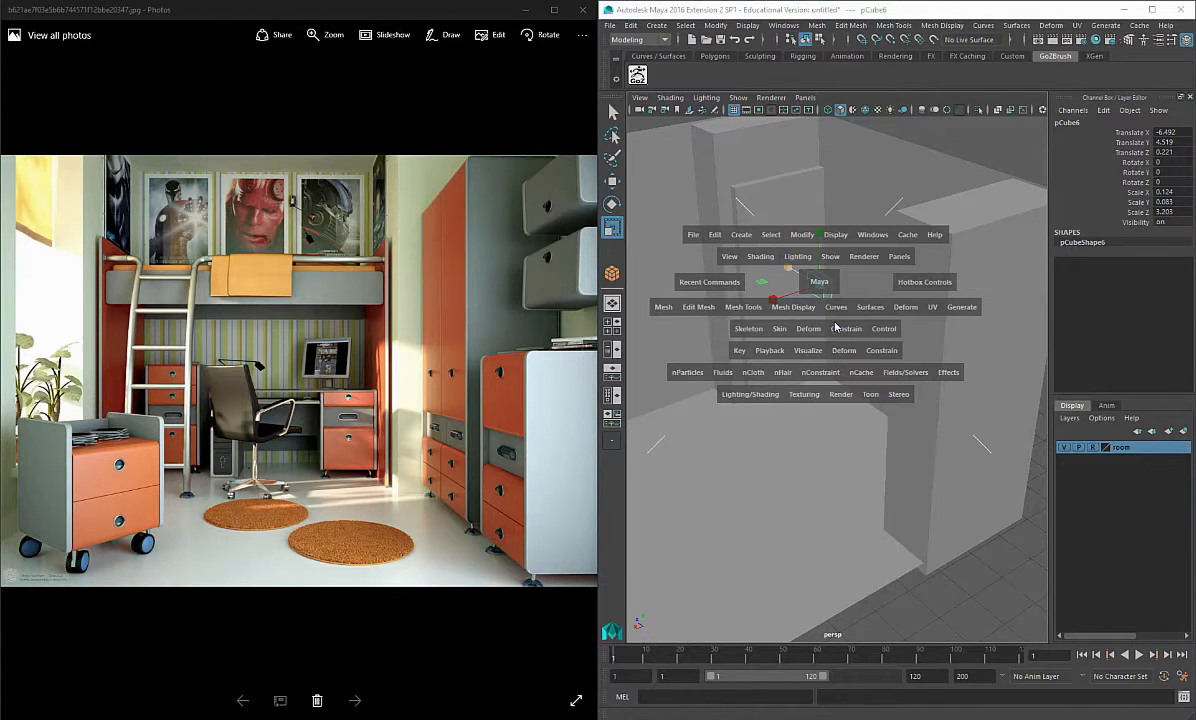
pyautogui.moveTo(788, 270); pyautogui.dragTo(818, 212)
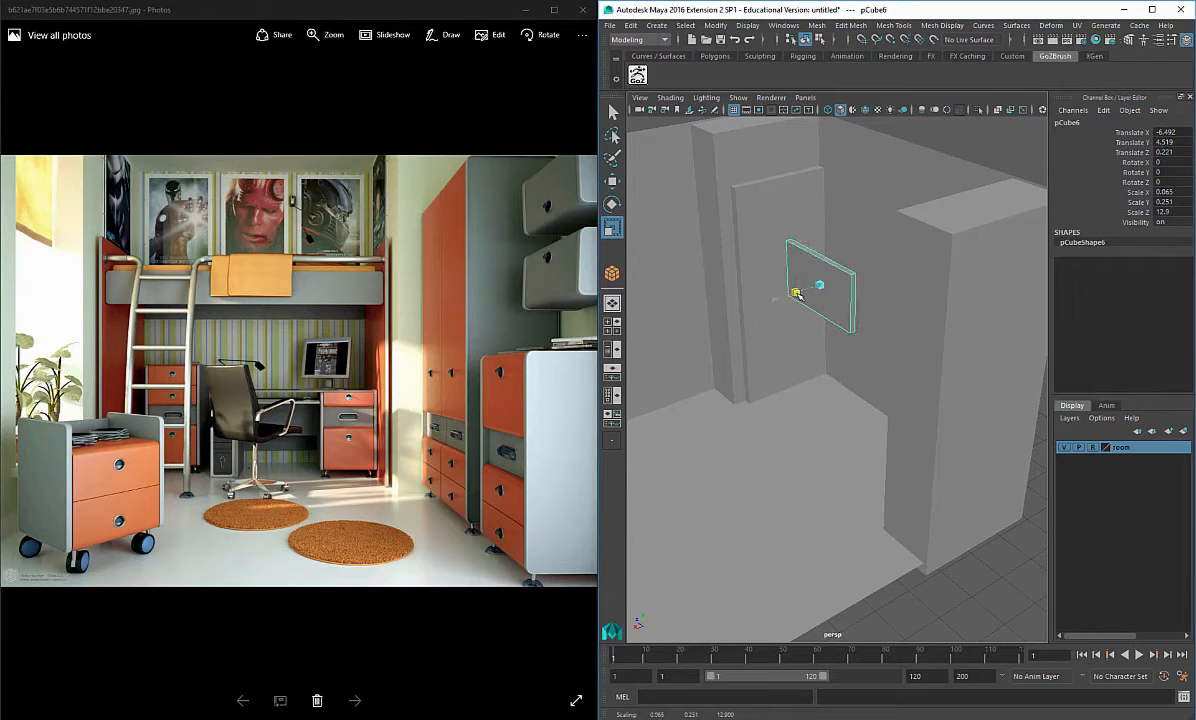
pyautogui.moveTo(822, 232); pyautogui.dragTo(852, 227)
pyautogui.keyDown('alt'); pyautogui.moveTo(792, 277); pyautogui.dragTo(817, 267, button='middle'); pyautogui.keyUp('alt')
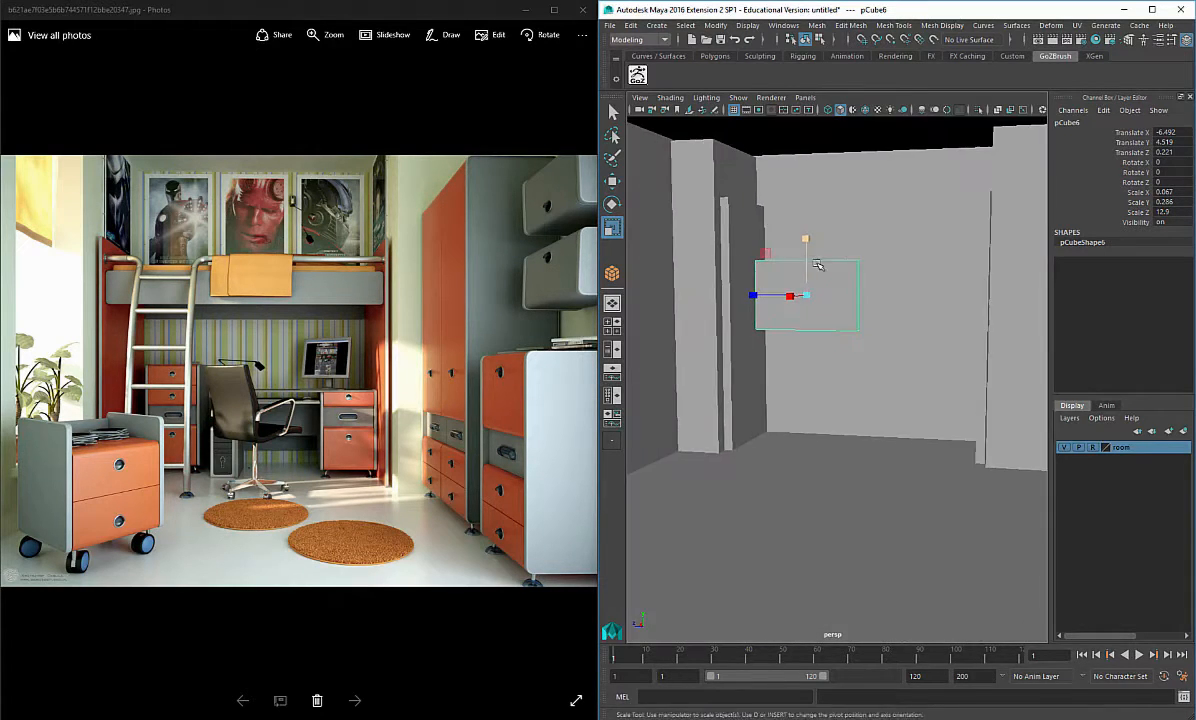
# Step: Move the board to about X -5.89, Z -1.23 and scale it to about 29.18 in Z to span the side panels
pyautogui.keyDown('alt'); pyautogui.moveTo(817, 267); pyautogui.dragTo(832, 291, button='right'); pyautogui.keyUp('alt')
pyautogui.moveTo(832, 291)
pyautogui.keyDown('alt'); pyautogui.mouseDown()
pyautogui.moveTo(857, 283)
pyautogui.moveTo(824, 288)
pyautogui.mouseUp(); pyautogui.keyUp('alt')
pyautogui.keyDown('alt'); pyautogui.moveTo(824, 288); pyautogui.dragTo(753, 283, button='right'); pyautogui.keyUp('alt')
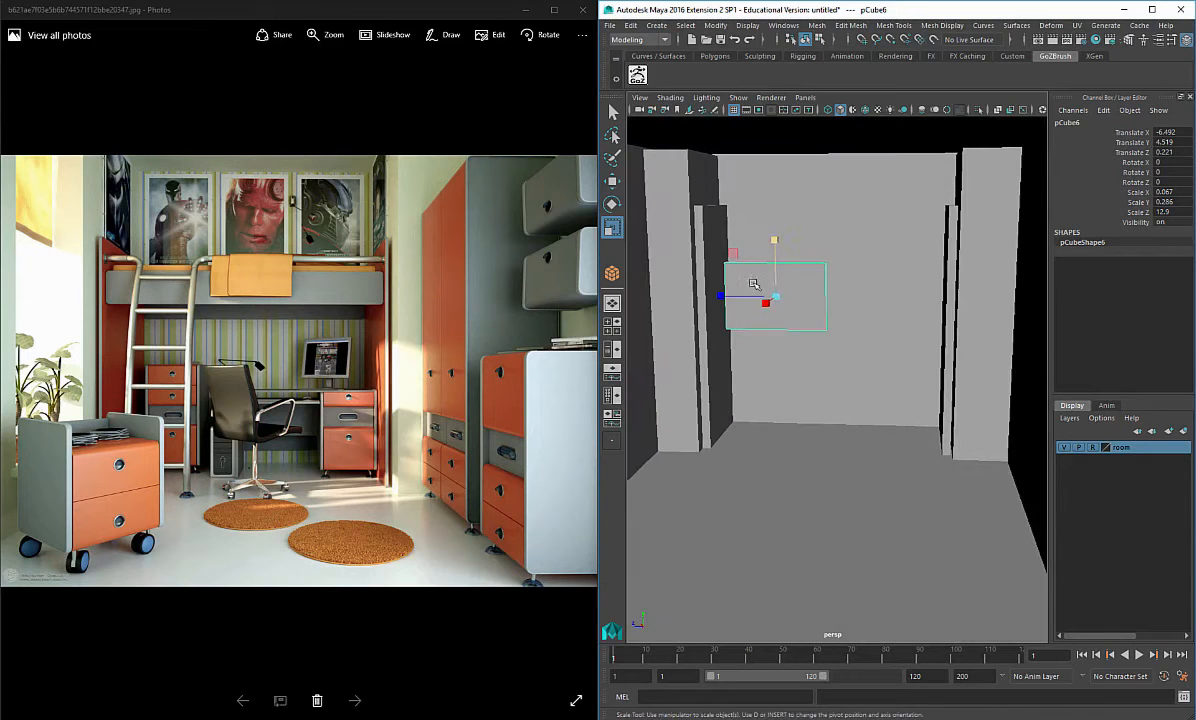
pyautogui.press('w')
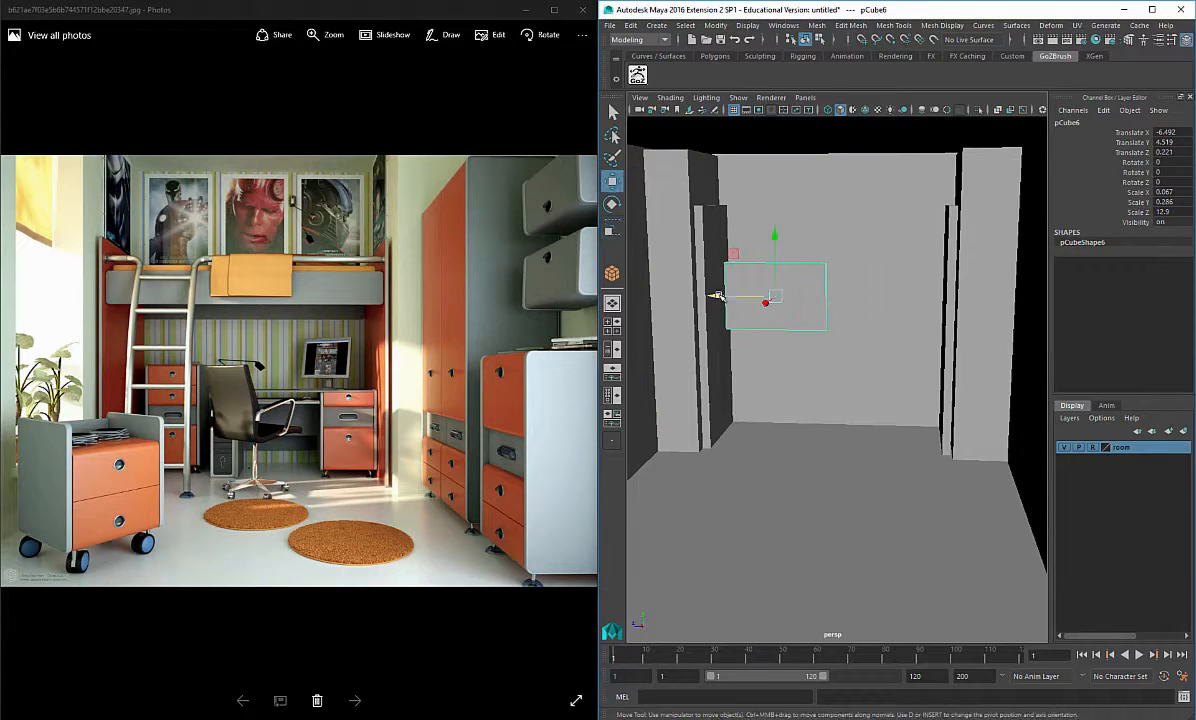
pyautogui.moveTo(718, 296); pyautogui.dragTo(846, 300)
pyautogui.press('r')
pyautogui.press('w')
# Step: Adjust the vertices at both ends of the board along Z to meet the side panels
pyautogui.moveTo(730, 268); pyautogui.dragTo(676, 266, button='right')
pyautogui.moveTo(642, 229); pyautogui.dragTo(758, 396)
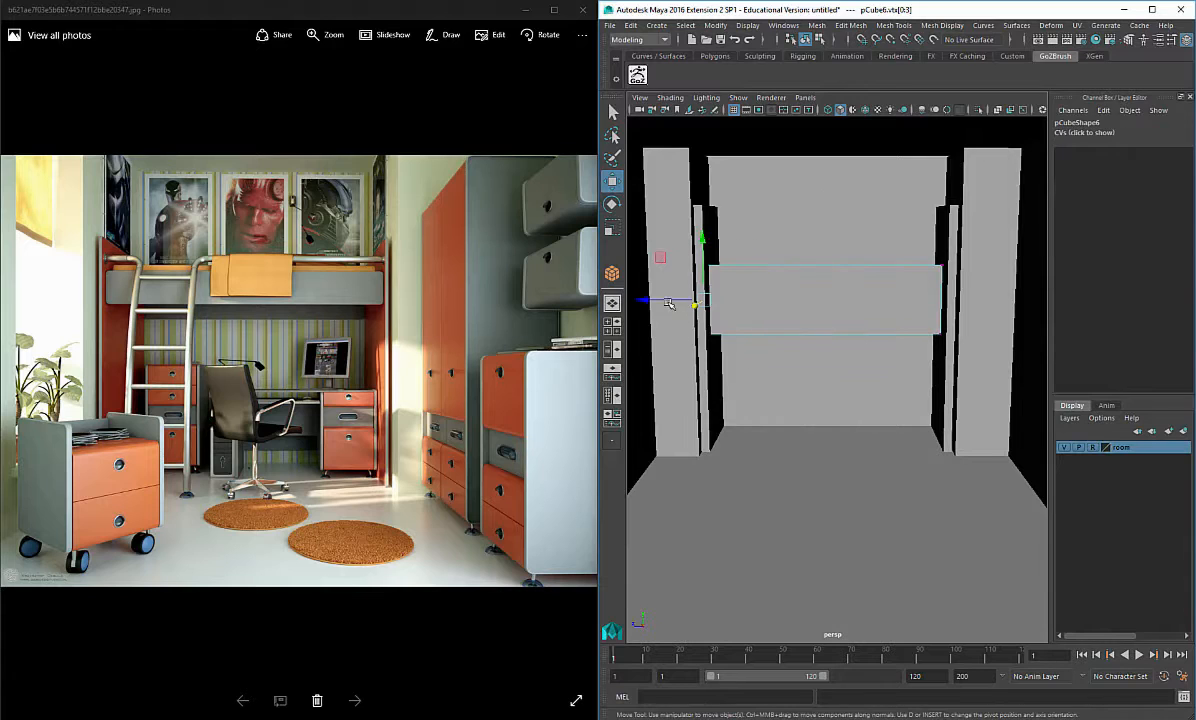
pyautogui.moveTo(668, 304); pyautogui.dragTo(658, 301)
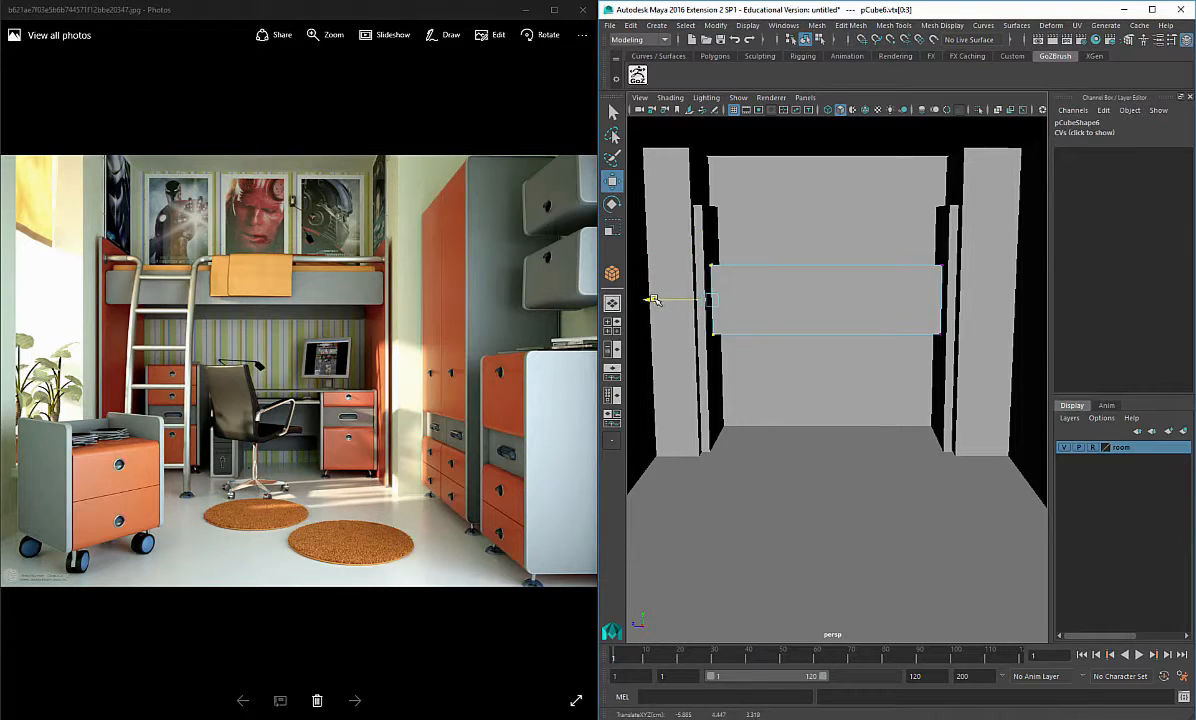
pyautogui.moveTo(965, 240); pyautogui.dragTo(912, 345)
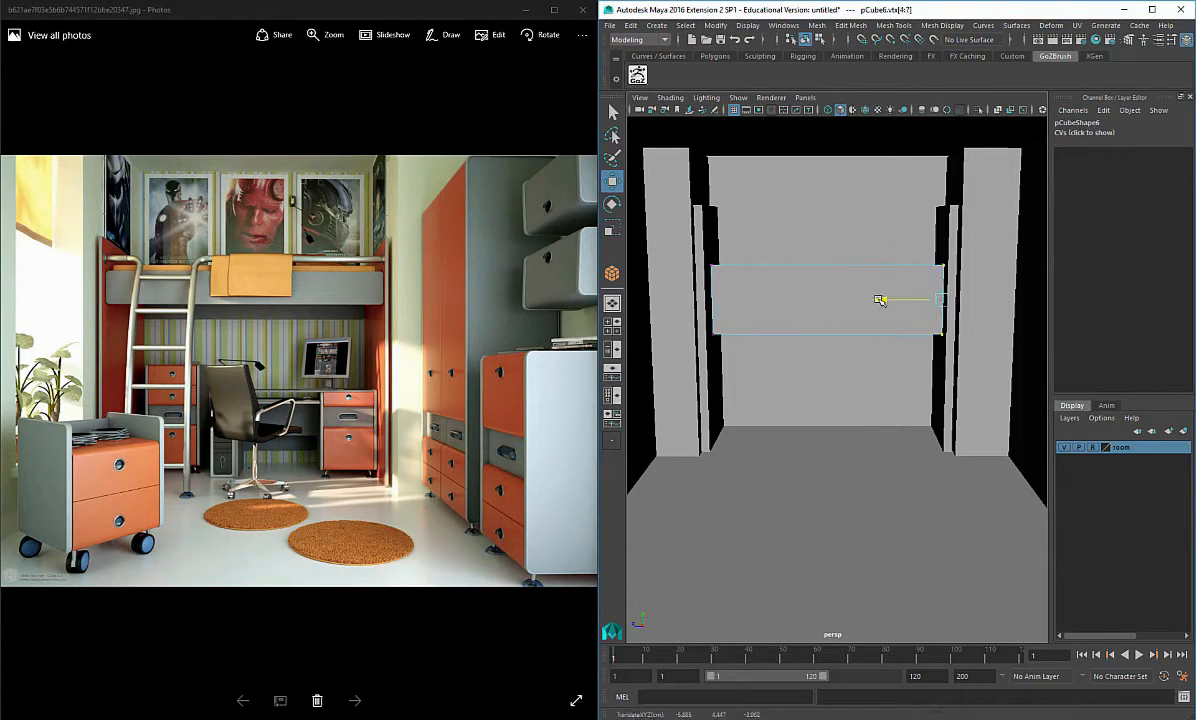
# Step: Return the board to object mode, show wireframe on shaded, and isolate the board in the view
pyautogui.keyDown('alt'); pyautogui.moveTo(879, 300); pyautogui.dragTo(862, 328); pyautogui.keyUp('alt')
pyautogui.keyDown('alt'); pyautogui.moveTo(862, 328); pyautogui.dragTo(873, 339, button='right'); pyautogui.keyUp('alt')
pyautogui.keyDown('alt'); pyautogui.moveTo(873, 339); pyautogui.dragTo(884, 363, button='middle'); pyautogui.keyUp('alt')
pyautogui.keyDown('alt'); pyautogui.moveTo(884, 363); pyautogui.dragTo(870, 257, button='right'); pyautogui.keyUp('alt')
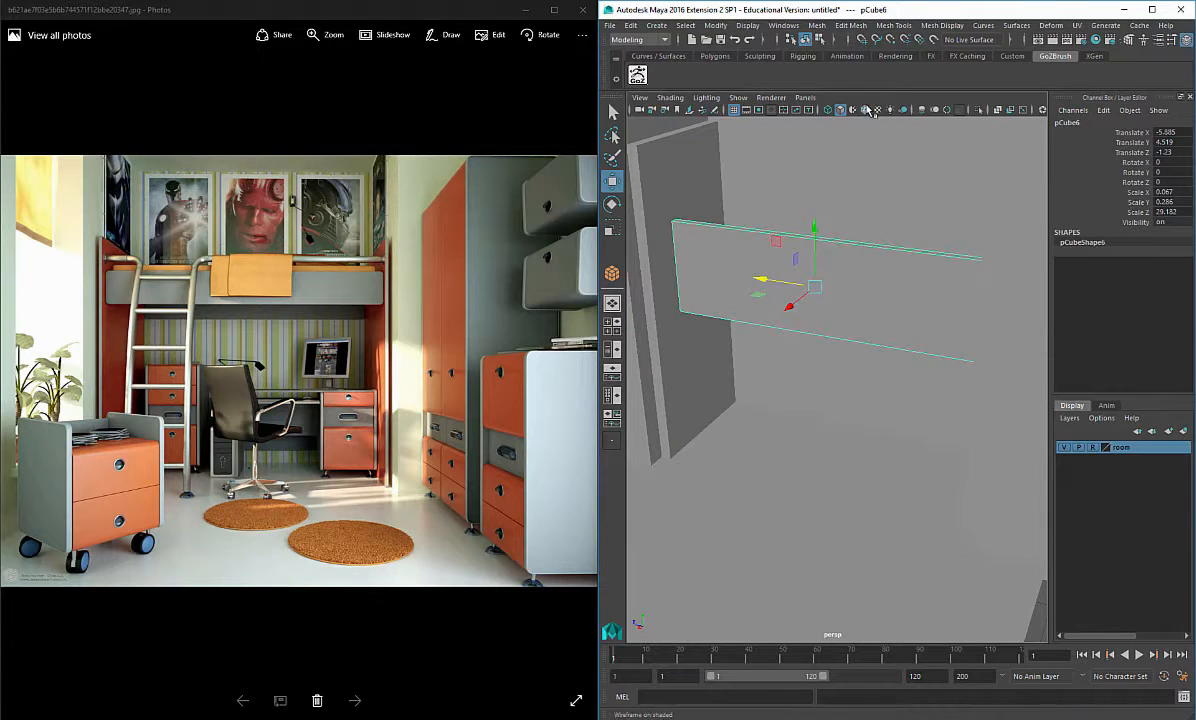
pyautogui.keyDown('alt'); pyautogui.moveTo(881, 226); pyautogui.dragTo(910, 166); pyautogui.keyUp('alt')
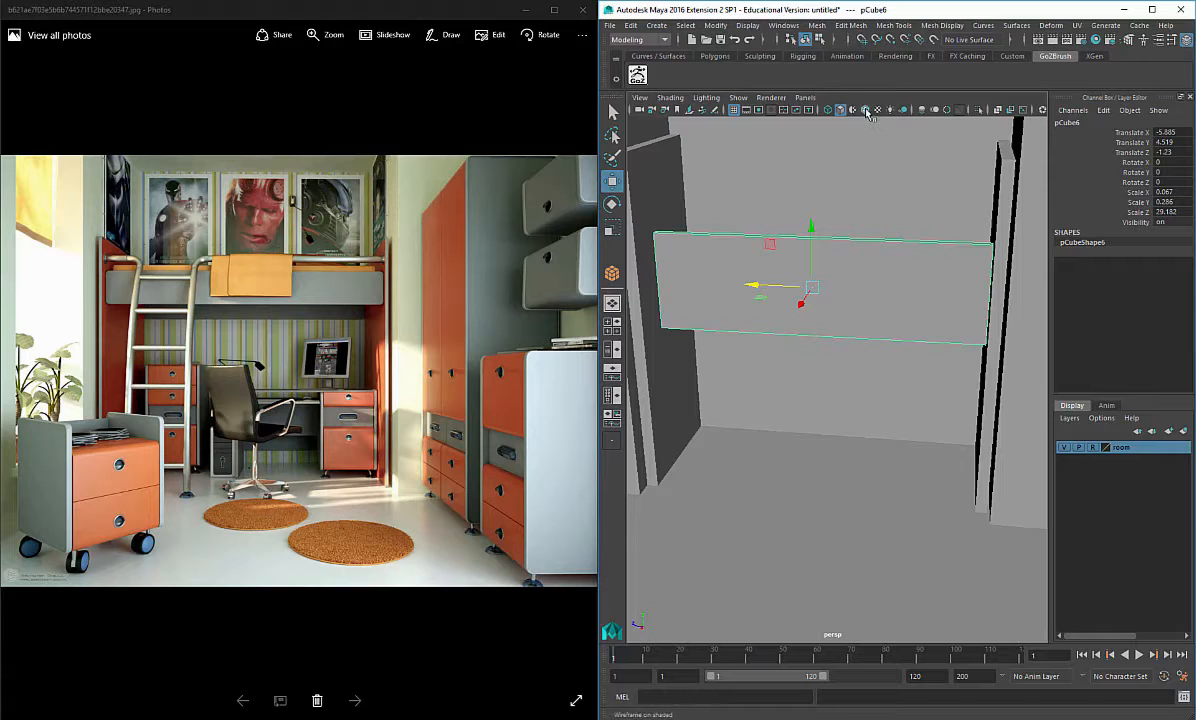
pyautogui.click(866, 110)
pyautogui.click(977, 110)
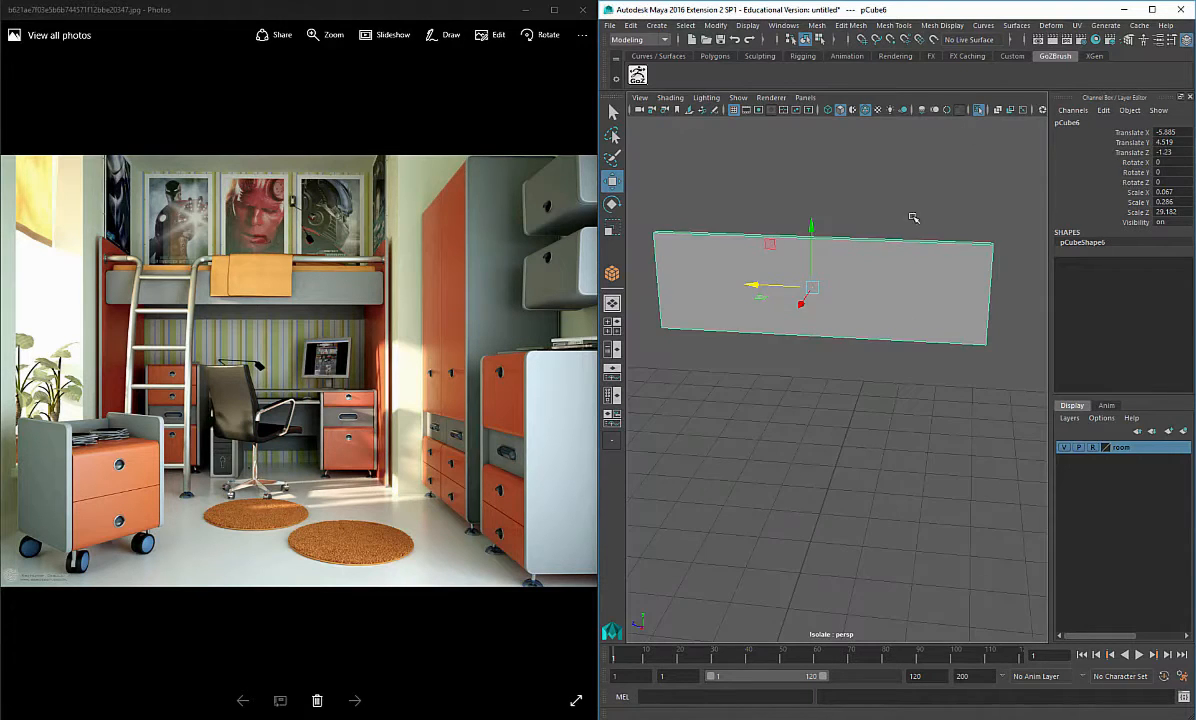
# Step: Select the four short corner edges across the board's thickness and bevel them
pyautogui.click(985, 246)
pyautogui.keyDown('alt'); pyautogui.moveTo(985, 246); pyautogui.dragTo(905, 307); pyautogui.keyUp('alt')
pyautogui.rightClick(927, 307)
pyautogui.click(926, 273)
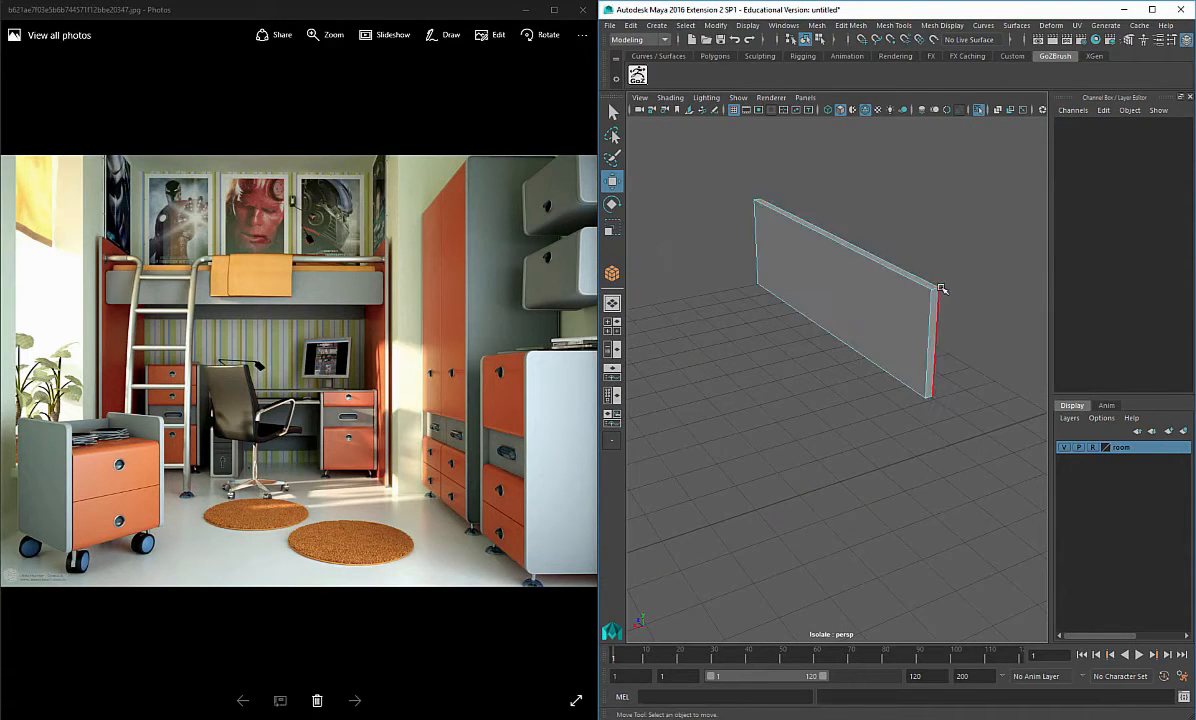
pyautogui.click(929, 381)
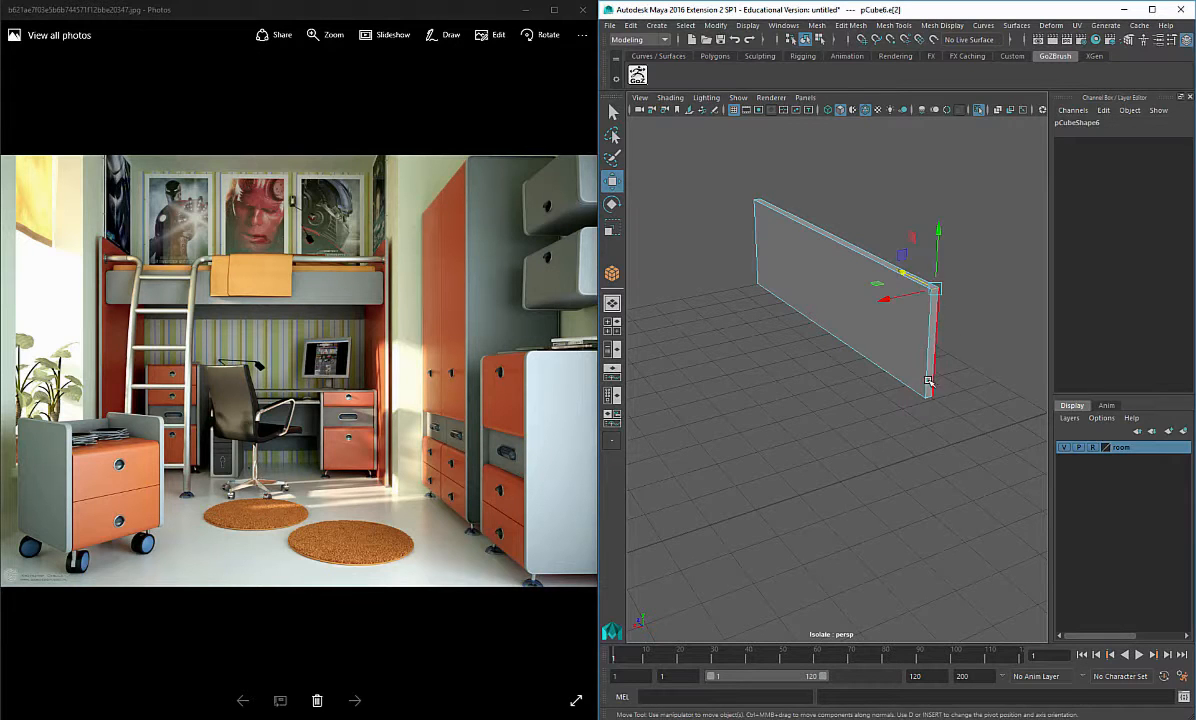
pyautogui.doubleClick(931, 396)
pyautogui.keyDown('alt'); pyautogui.moveTo(884, 350); pyautogui.dragTo(944, 255); pyautogui.keyUp('alt')
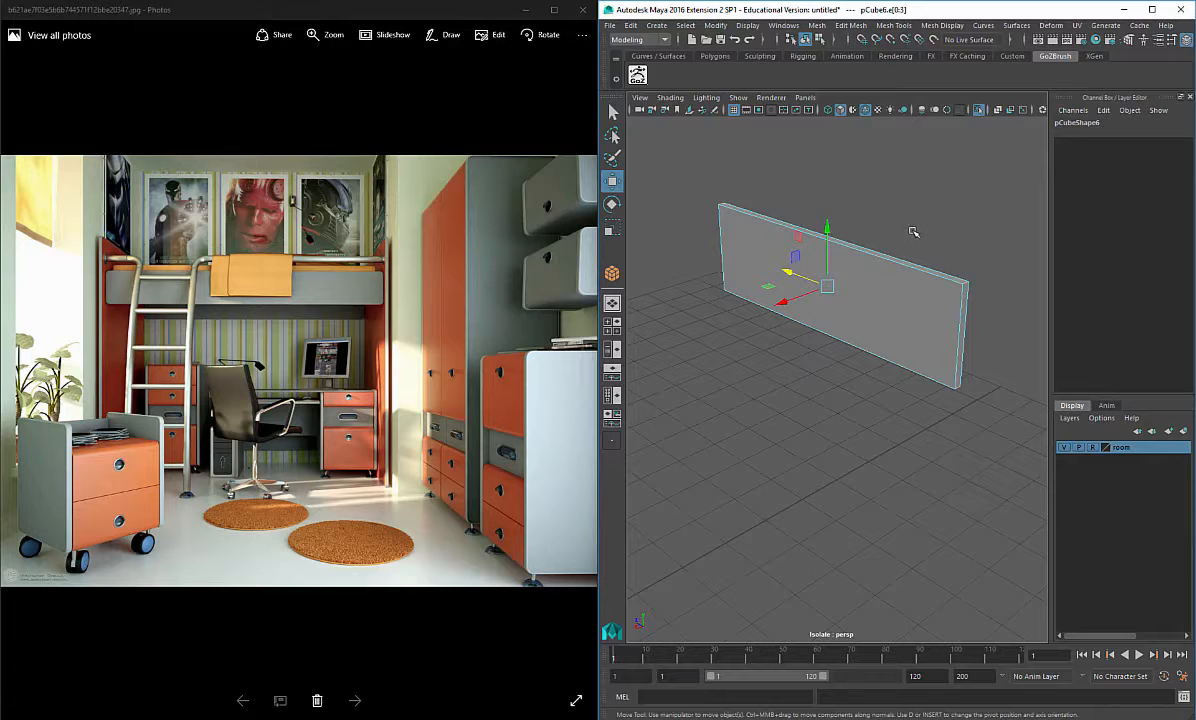
pyautogui.keyDown('shift'); pyautogui.rightClick(913, 231); pyautogui.keyUp('shift')
pyautogui.click(966, 234)
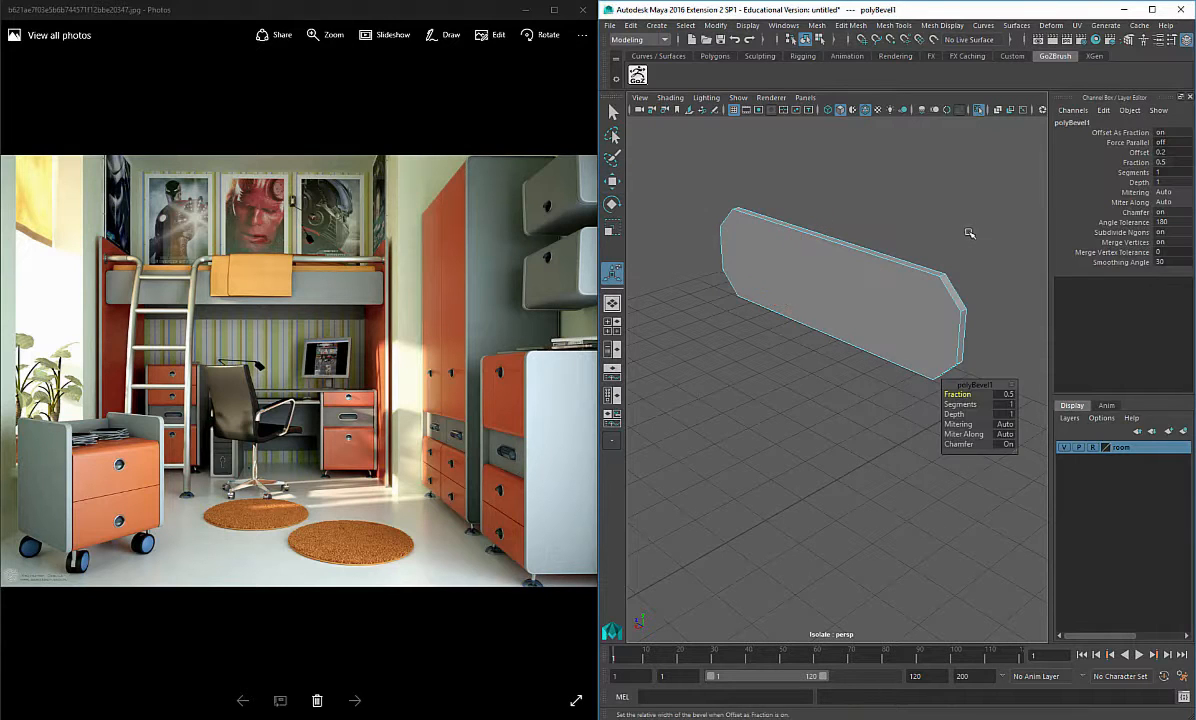
# Step: Set the corner bevel to 2 segments and a fraction of 0.2
pyautogui.keyDown('alt'); pyautogui.moveTo(955, 334); pyautogui.dragTo(873, 320); pyautogui.keyUp('alt')
pyautogui.keyDown('alt'); pyautogui.moveTo(873, 320); pyautogui.dragTo(878, 339, button='right'); pyautogui.keyUp('alt')
pyautogui.keyDown('alt'); pyautogui.moveTo(878, 339); pyautogui.dragTo(930, 397); pyautogui.keyUp('alt')
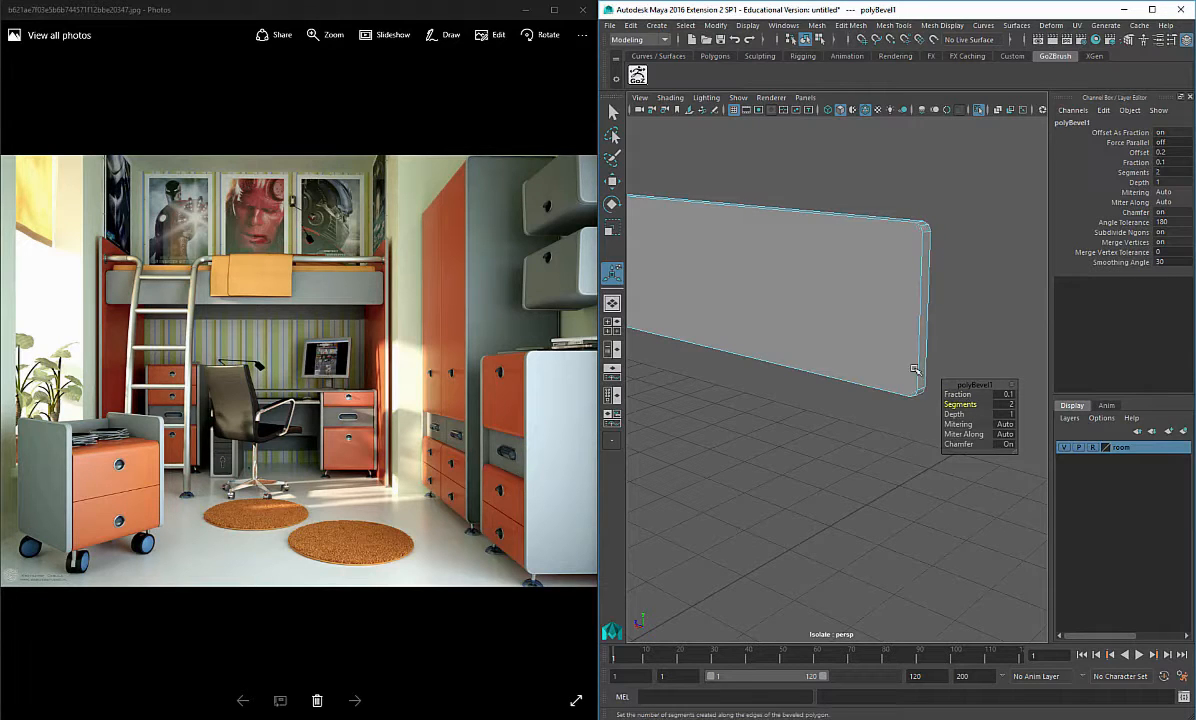
pyautogui.keyDown('alt'); pyautogui.moveTo(914, 369); pyautogui.dragTo(900, 326); pyautogui.keyUp('alt')
pyautogui.moveTo(972, 394); pyautogui.dragTo(958, 394)
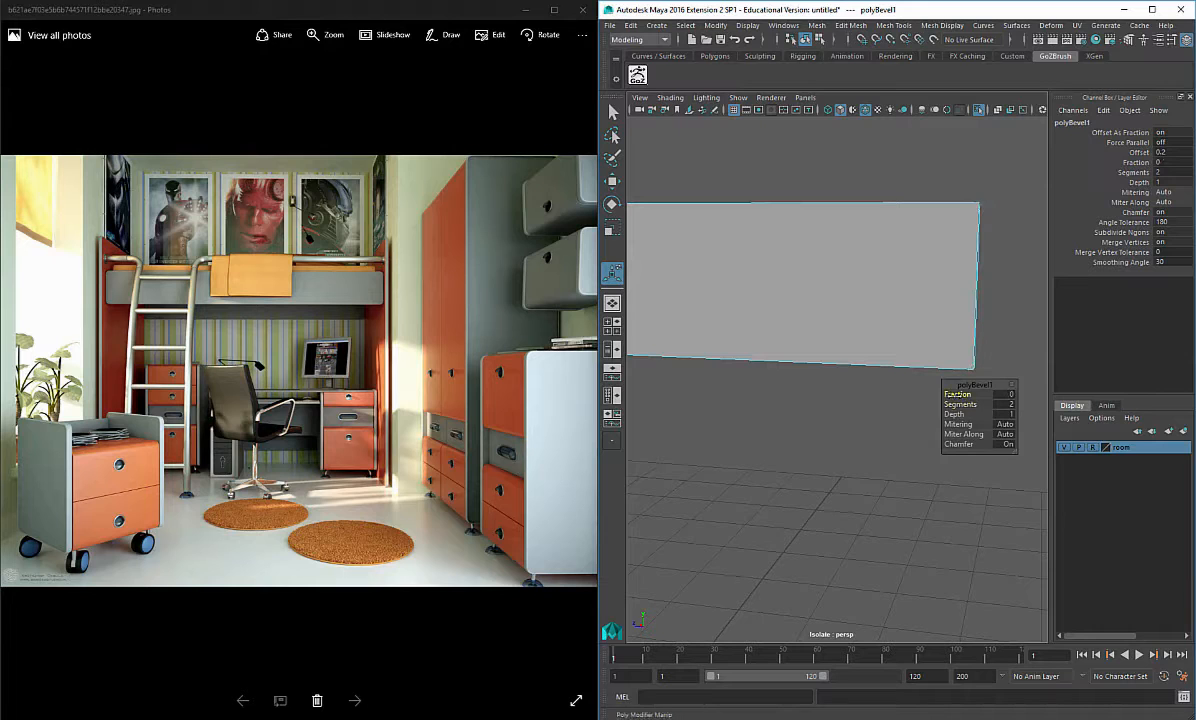
pyautogui.keyDown('alt'); pyautogui.moveTo(889, 326); pyautogui.dragTo(806, 324, button='right'); pyautogui.keyUp('alt')
pyautogui.keyDown('alt'); pyautogui.moveTo(806, 324); pyautogui.dragTo(958, 309, button='middle'); pyautogui.keyUp('alt')
pyautogui.keyDown('alt'); pyautogui.moveTo(958, 309); pyautogui.dragTo(950, 312); pyautogui.keyUp('alt')
# Step: Check the board's bevelled end in object and face mode, and switch it to vertex selection
pyautogui.moveTo(843, 268); pyautogui.dragTo(890, 245, button='right')
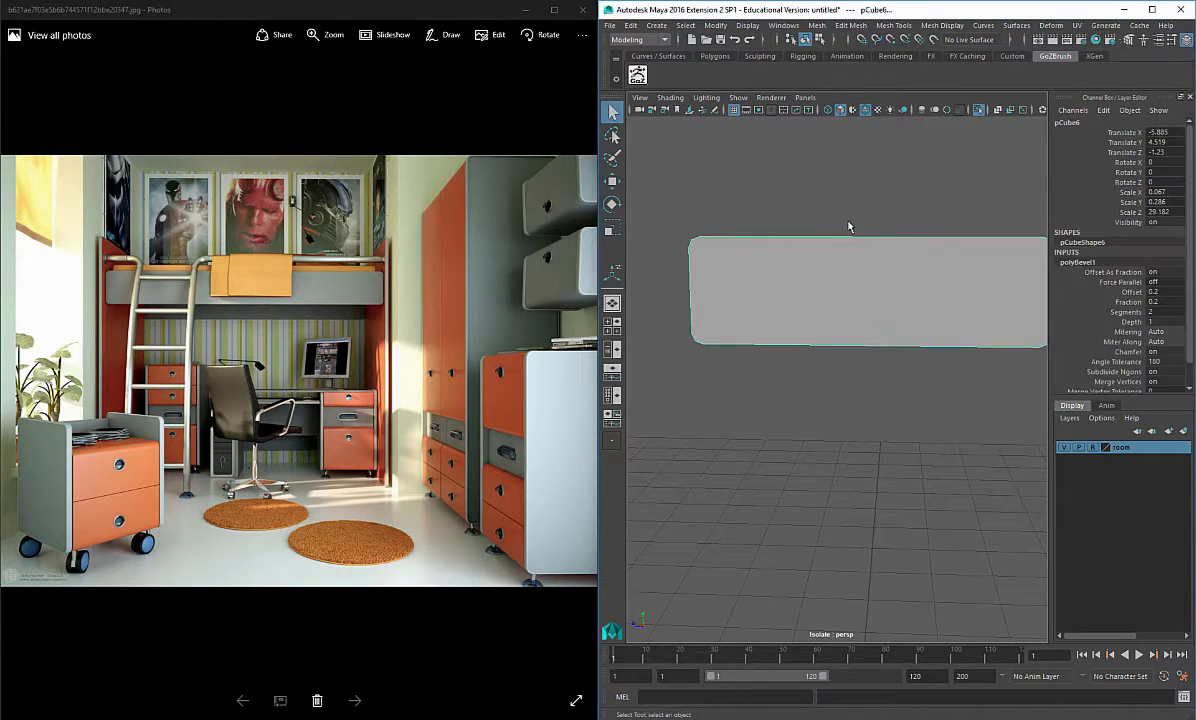
pyautogui.click(798, 276)
pyautogui.keyDown('alt'); pyautogui.moveTo(798, 276); pyautogui.dragTo(810, 259); pyautogui.keyUp('alt')
pyautogui.moveTo(812, 190); pyautogui.dragTo(779, 259, button='right')
pyautogui.keyDown('alt'); pyautogui.moveTo(779, 298); pyautogui.dragTo(801, 355, button='middle'); pyautogui.keyUp('alt')
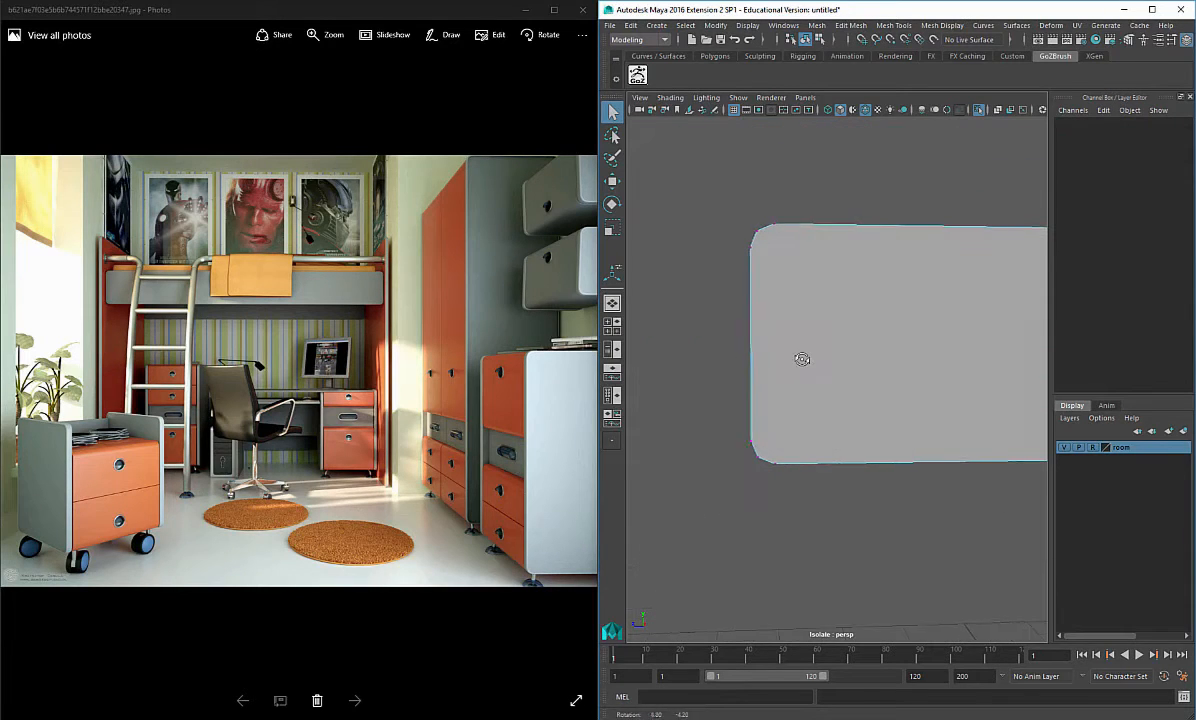
pyautogui.moveTo(822, 307); pyautogui.dragTo(793, 320, button='right')
pyautogui.keyDown('alt'); pyautogui.moveTo(793, 320); pyautogui.dragTo(812, 299); pyautogui.keyUp('alt')
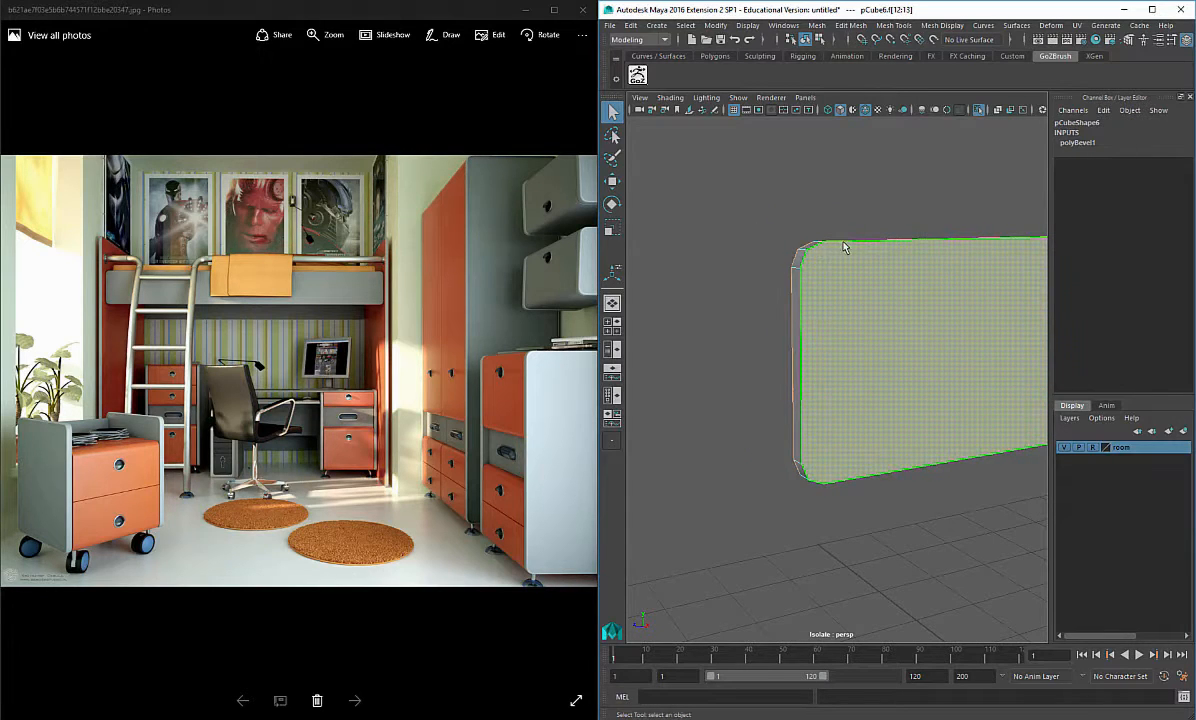
pyautogui.keyDown('alt'); pyautogui.moveTo(833, 313); pyautogui.dragTo(774, 310); pyautogui.keyUp('alt')
pyautogui.moveTo(773, 309); pyautogui.dragTo(735, 311, button='right')
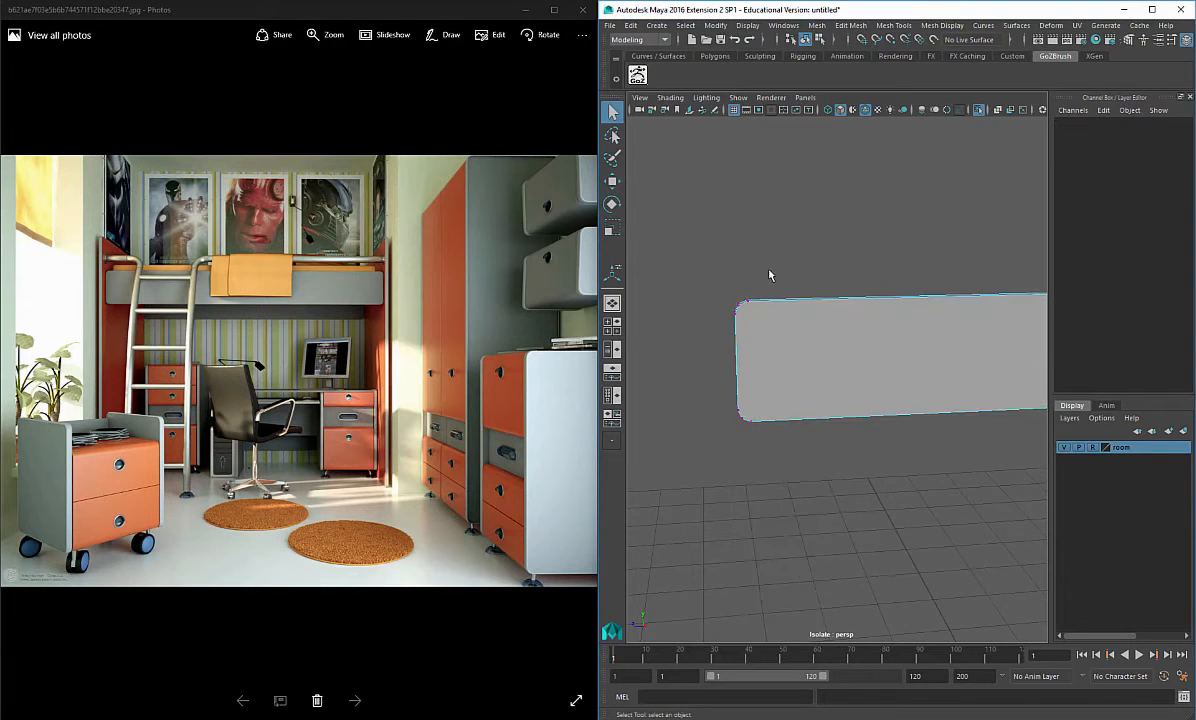
# Step: Select the middle vertices of both rounded corners at one end of the board and join them with Connect Components
pyautogui.scroll(5, 771, 278)
pyautogui.keyDown('alt'); pyautogui.moveTo(782, 293); pyautogui.dragTo(876, 301); pyautogui.keyUp('alt')
pyautogui.keyDown('alt'); pyautogui.moveTo(876, 301); pyautogui.dragTo(934, 304, button='middle'); pyautogui.keyUp('alt')
pyautogui.press('space')
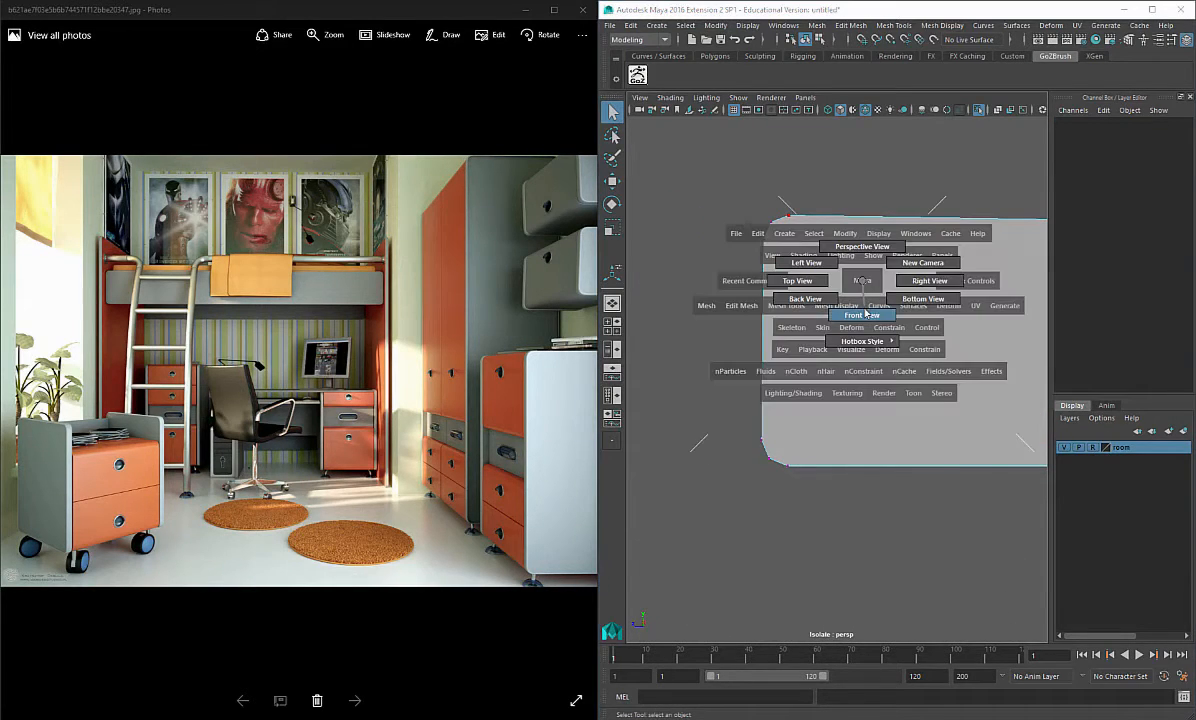
pyautogui.moveTo(863, 286); pyautogui.dragTo(889, 299)
pyautogui.press('space')
pyautogui.scroll(8, 851, 330)
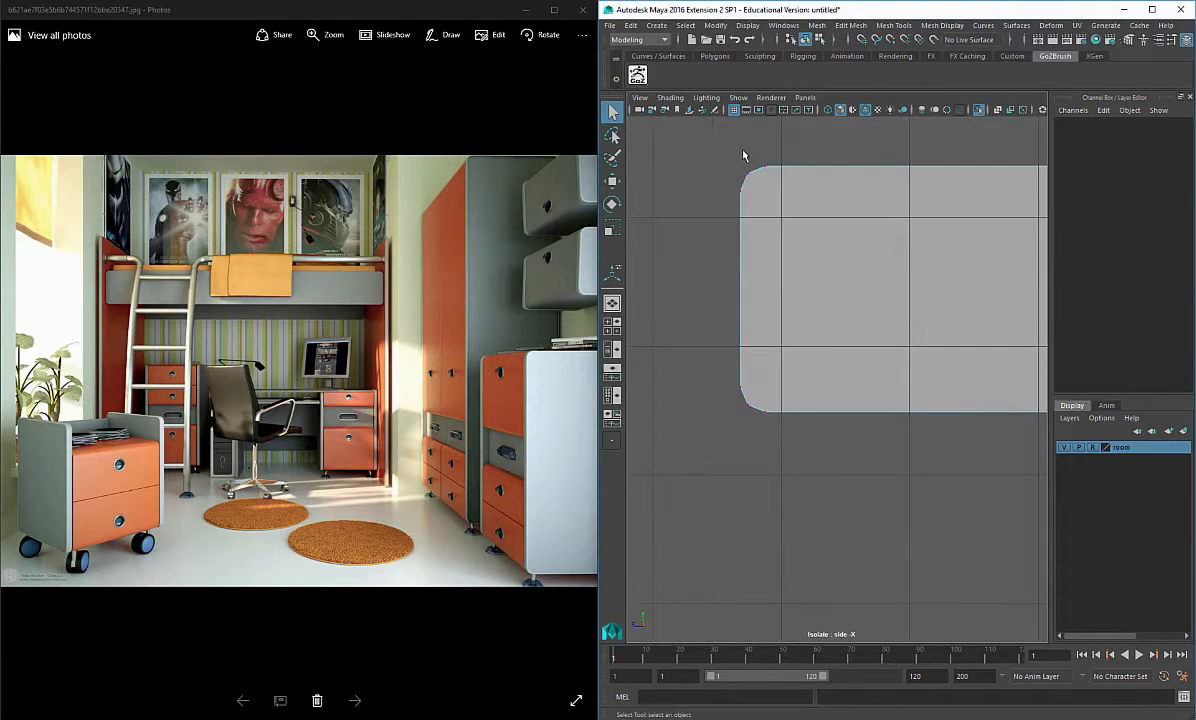
pyautogui.moveTo(746, 380); pyautogui.dragTo(757, 423)
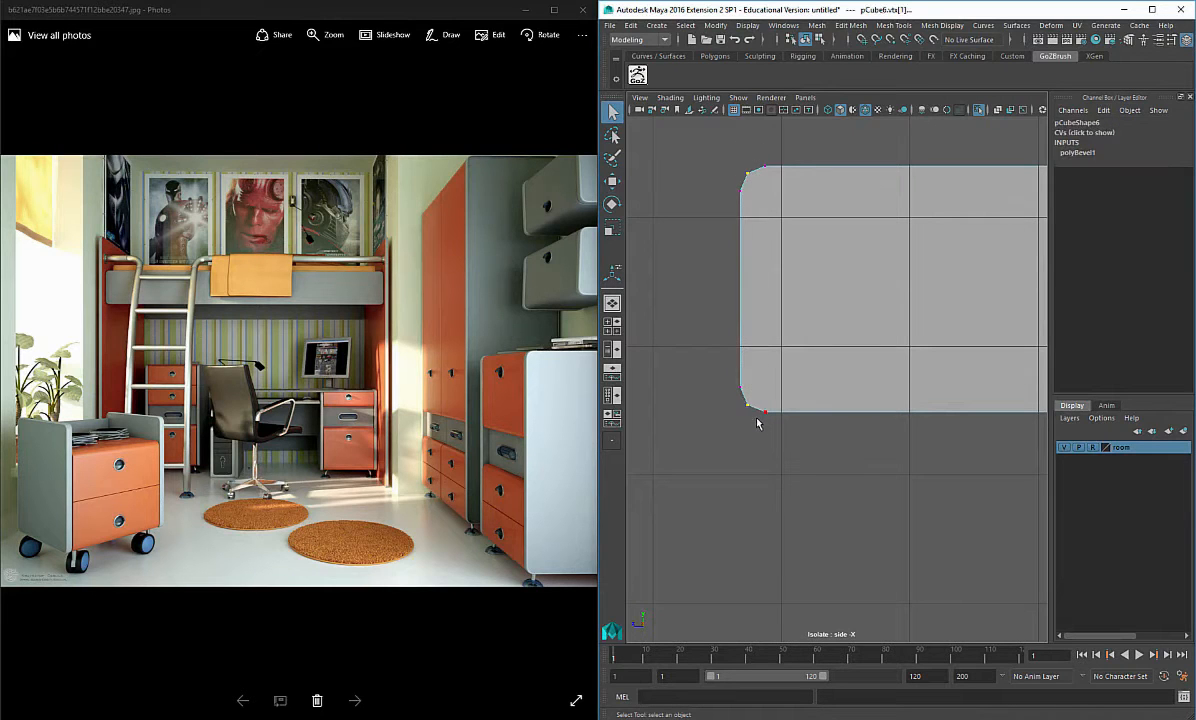
pyautogui.press('space')
pyautogui.moveTo(794, 274); pyautogui.dragTo(766, 259)
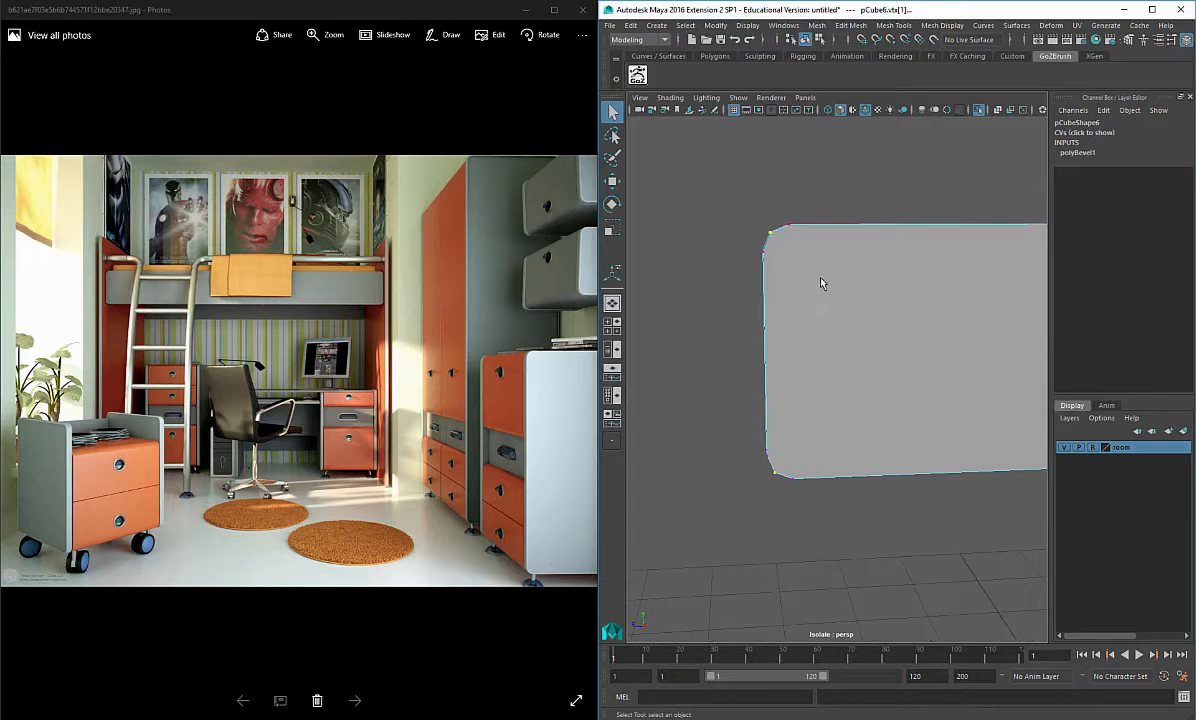
pyautogui.keyDown('shift'); pyautogui.rightClick(825, 275); pyautogui.keyUp('shift')
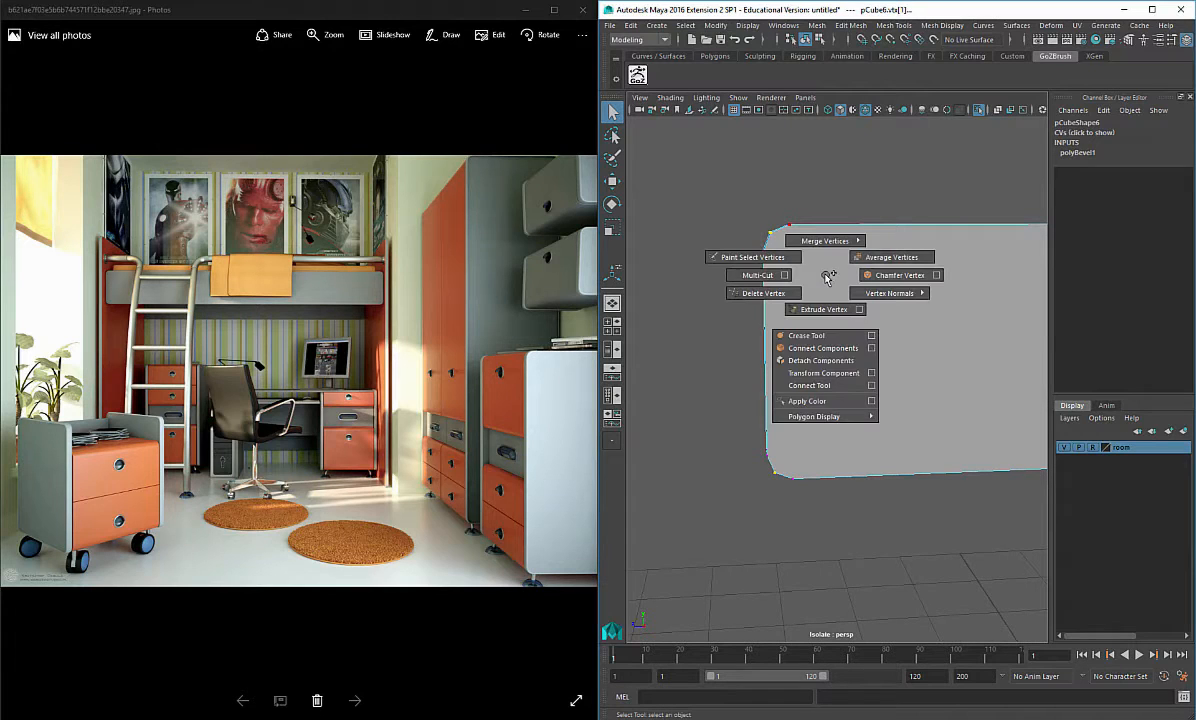
pyautogui.click(815, 348)
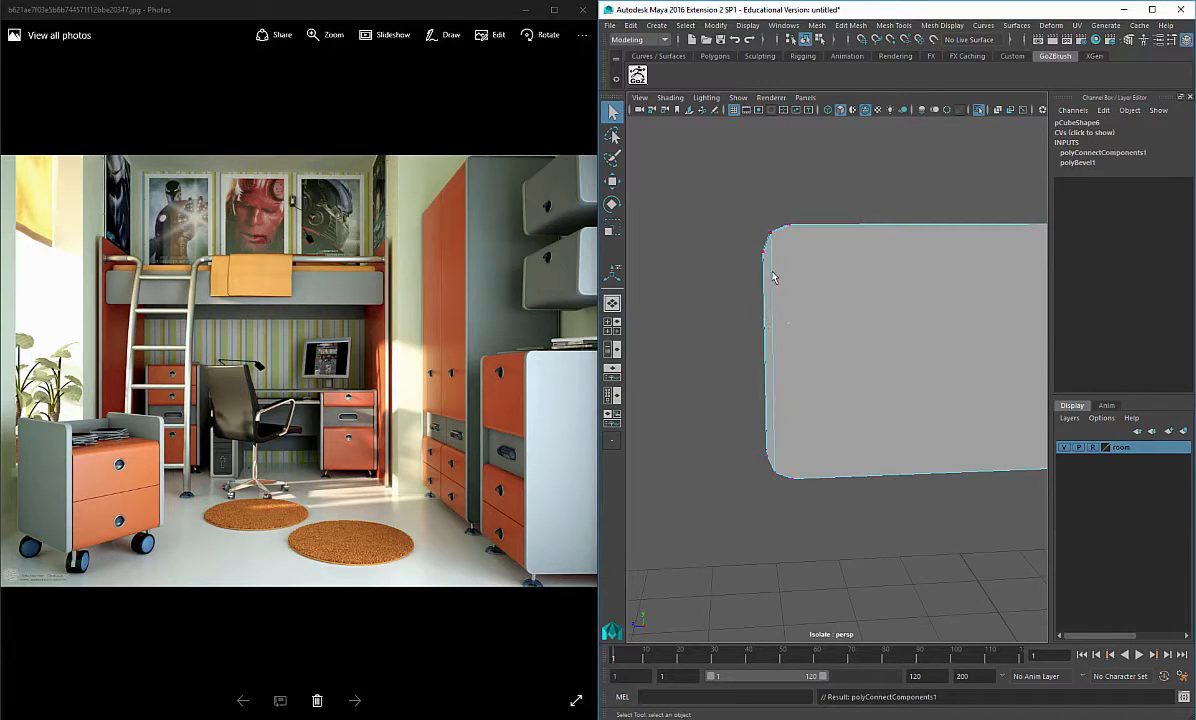
# Step: Connect the inner bevel vertices at the same end of the board with another vertical edge
pyautogui.keyDown('alt'); pyautogui.moveTo(788, 246); pyautogui.dragTo(796, 240); pyautogui.keyUp('alt')
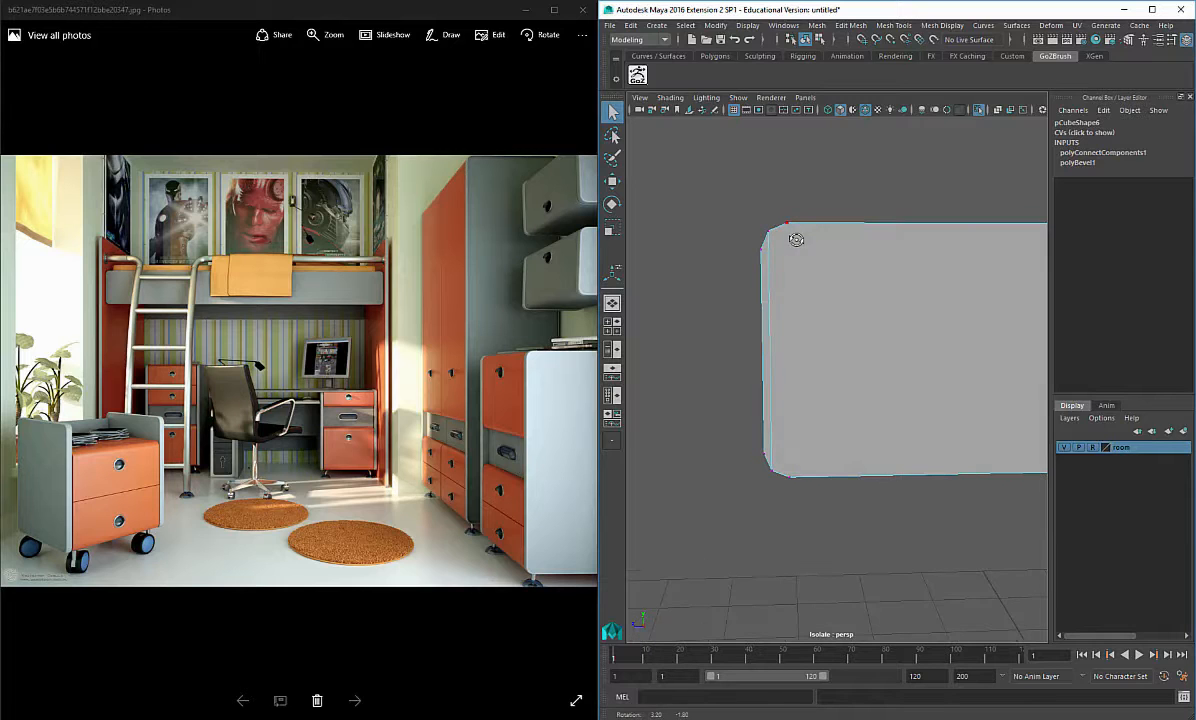
pyautogui.moveTo(790, 488); pyautogui.dragTo(752, 438)
pyautogui.press('g')
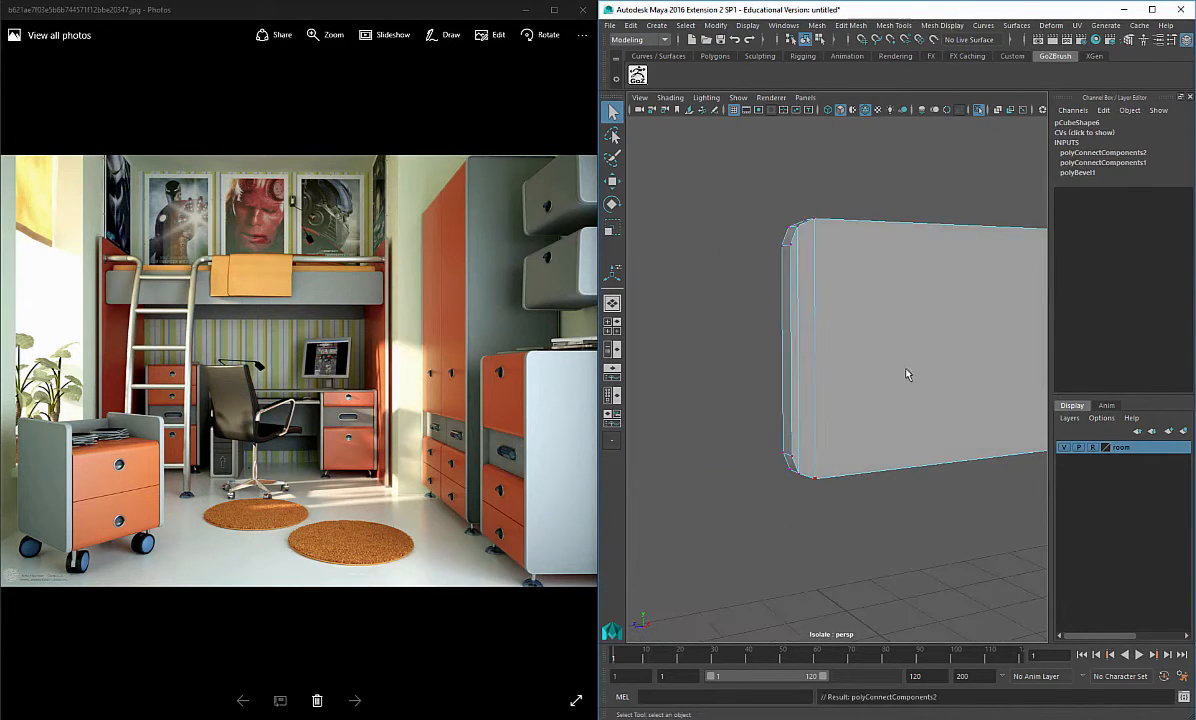
# Step: Connect the upper and lower inner bevel vertices at the opposite end of the board
pyautogui.keyDown('alt'); pyautogui.moveTo(904, 370); pyautogui.dragTo(752, 358, button='middle'); pyautogui.keyUp('alt')
pyautogui.keyDown('alt'); pyautogui.moveTo(752, 358); pyautogui.dragTo(929, 328); pyautogui.keyUp('alt')
pyautogui.keyDown('alt'); pyautogui.moveTo(929, 328); pyautogui.dragTo(729, 312, button='middle'); pyautogui.keyUp('alt')
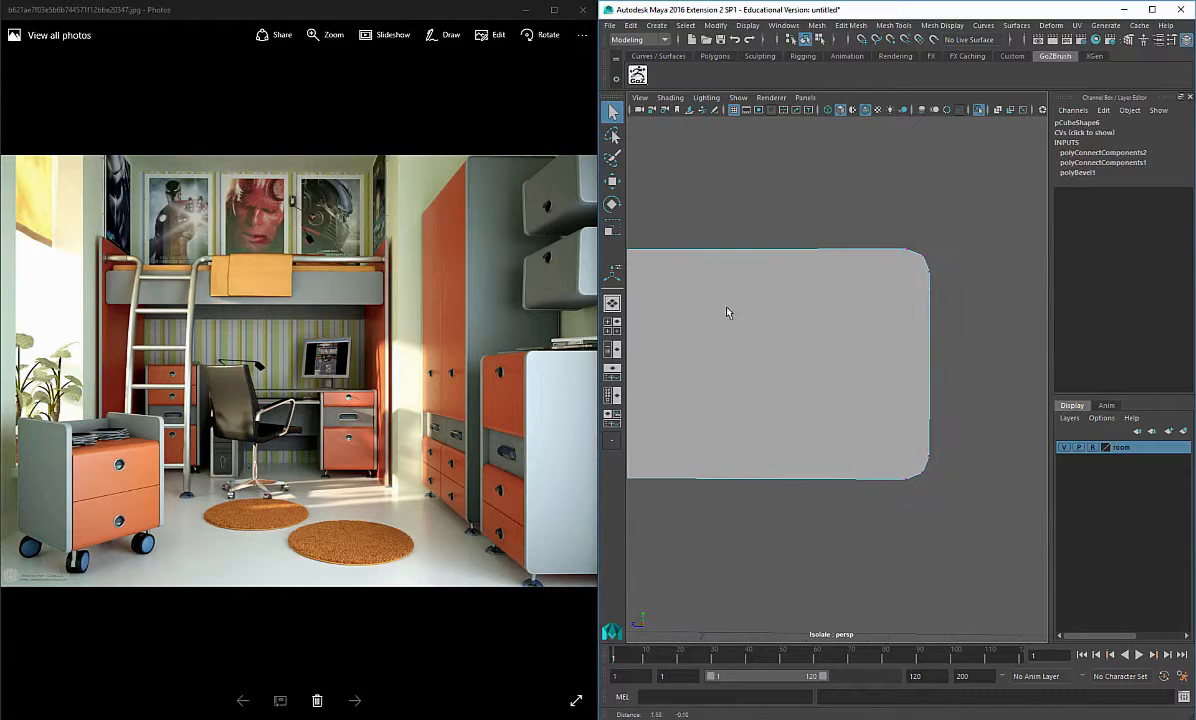
pyautogui.keyDown('alt'); pyautogui.moveTo(729, 312); pyautogui.dragTo(828, 296, button='right'); pyautogui.keyUp('alt')
pyautogui.keyDown('alt'); pyautogui.moveTo(828, 296); pyautogui.dragTo(842, 302); pyautogui.keyUp('alt')
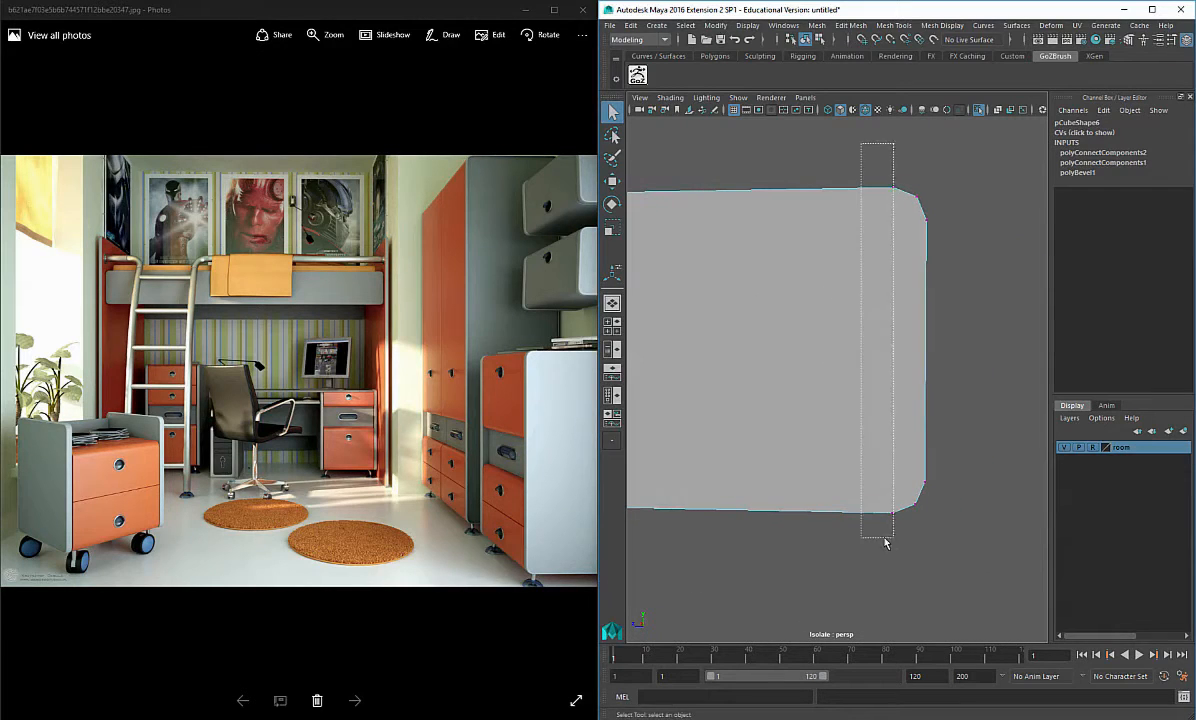
pyautogui.moveTo(901, 542); pyautogui.dragTo(901, 540)
pyautogui.keyDown('shift'); pyautogui.moveTo(946, 276); pyautogui.dragTo(946, 240, button='right'); pyautogui.keyUp('shift')
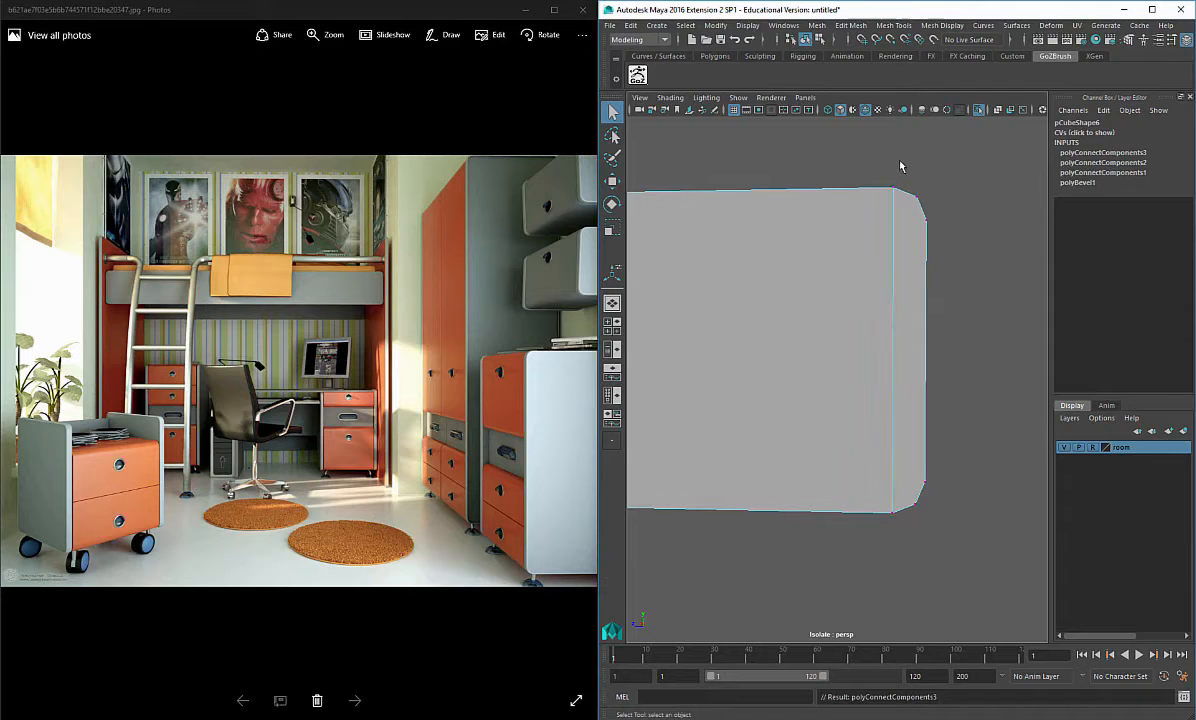
# Step: Connect the middle corner vertices at that opposite end and return the board to object mode
pyautogui.moveTo(900, 161); pyautogui.dragTo(915, 541)
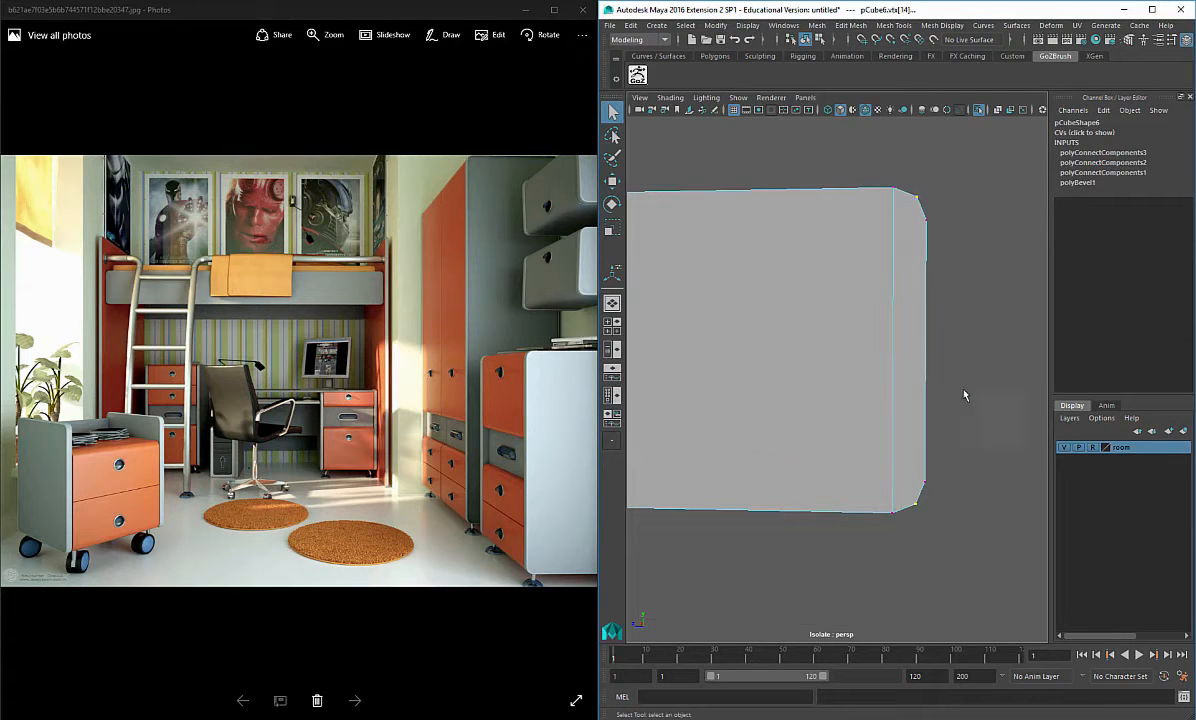
pyautogui.moveTo(963, 395)
pyautogui.keyDown('alt'); pyautogui.mouseDown()
pyautogui.moveTo(708, 391)
pyautogui.moveTo(968, 405)
pyautogui.mouseUp(); pyautogui.keyUp('alt')
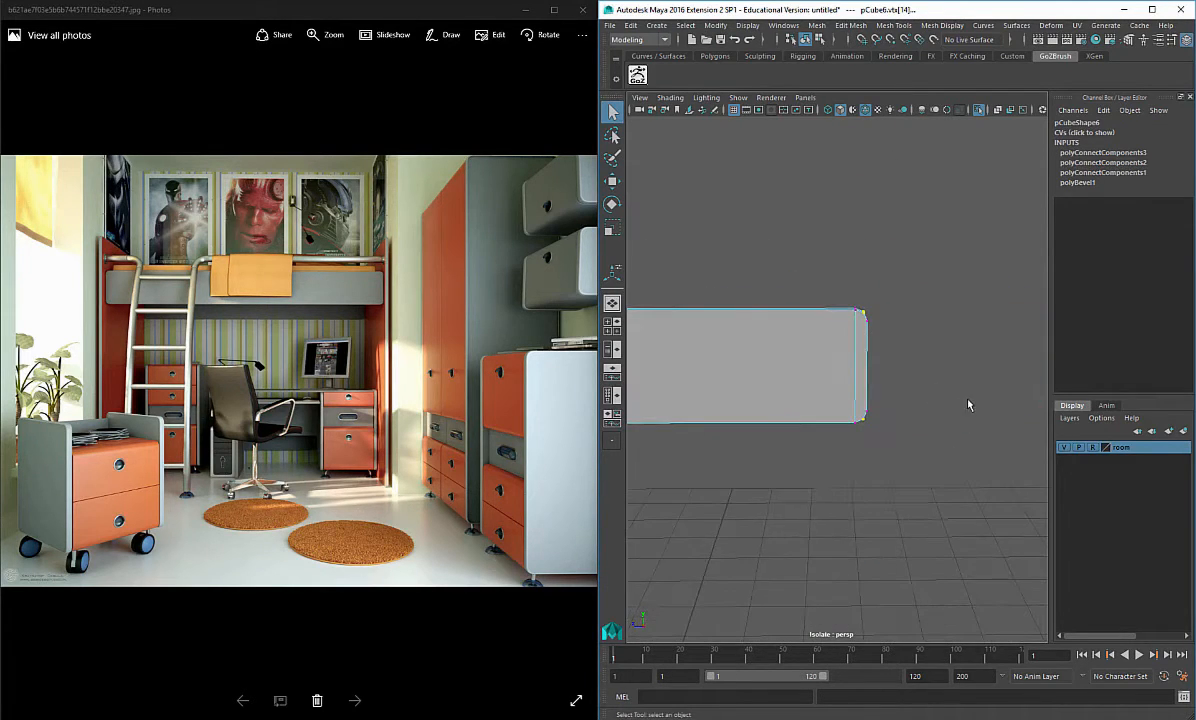
pyautogui.keyDown('alt'); pyautogui.moveTo(886, 390); pyautogui.dragTo(945, 360); pyautogui.keyUp('alt')
pyautogui.moveTo(868, 315); pyautogui.dragTo(893, 231, button='right')
pyautogui.keyDown('alt'); pyautogui.moveTo(937, 348); pyautogui.dragTo(951, 189); pyautogui.keyUp('alt')
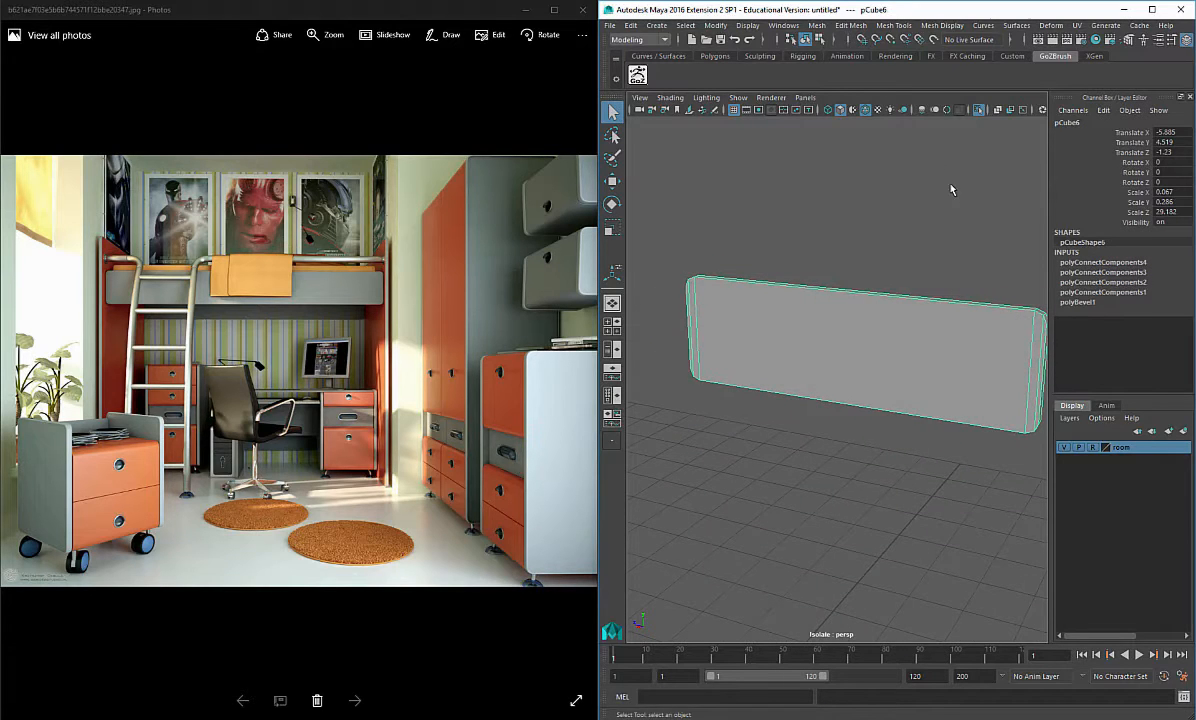
# Step: Turn off isolation and raise the board's lower vertices slightly to reduce its height
pyautogui.click(979, 109)
pyautogui.keyDown('alt'); pyautogui.moveTo(907, 120); pyautogui.dragTo(849, 366); pyautogui.keyUp('alt')
pyautogui.moveTo(849, 362); pyautogui.dragTo(789, 363, button='right')
pyautogui.moveTo(739, 365); pyautogui.dragTo(950, 428)
pyautogui.press('w')
pyautogui.moveTo(839, 330); pyautogui.dragTo(839, 323)
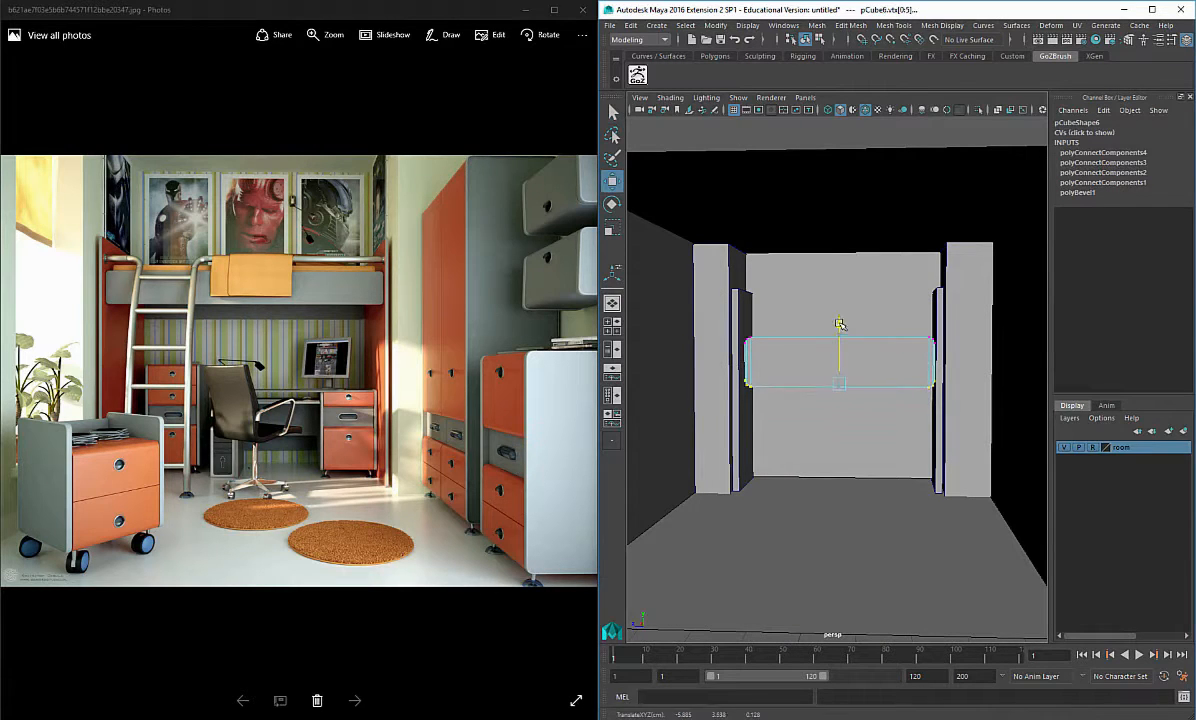
# Step: Return to object mode and raise the whole front board to Translate Y 5.31
pyautogui.moveTo(809, 348); pyautogui.dragTo(838, 335, button='right')
pyautogui.click(868, 342)
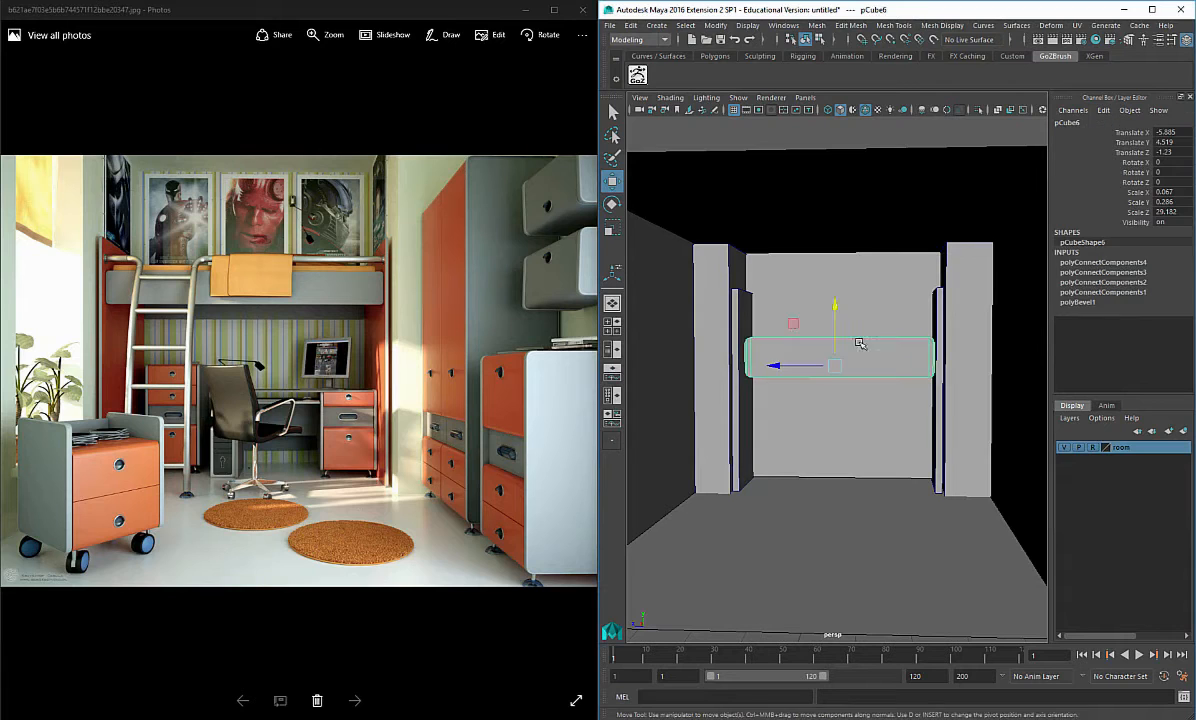
pyautogui.moveTo(835, 309); pyautogui.dragTo(836, 286)
# Step: Move the vertices at one rounded end of the board outward along Z towards the adjacent side panel
pyautogui.scroll(5, 833, 339)
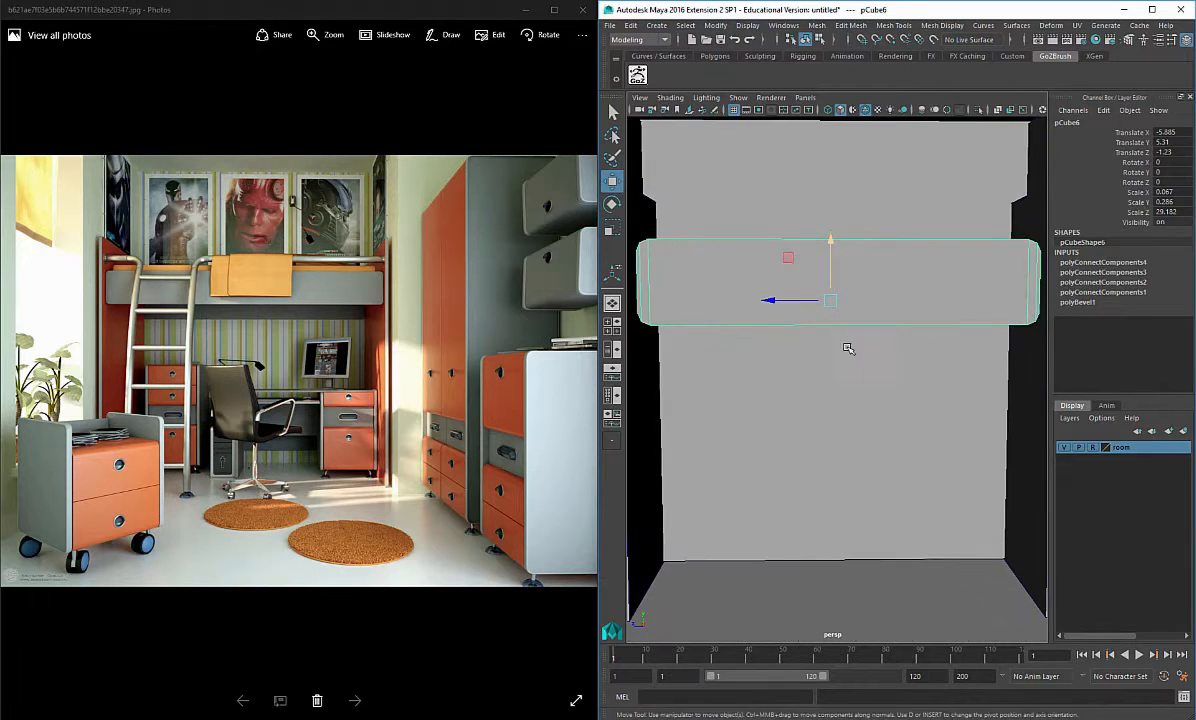
pyautogui.keyDown('alt'); pyautogui.moveTo(849, 349); pyautogui.dragTo(863, 362); pyautogui.keyUp('alt')
pyautogui.moveTo(780, 307); pyautogui.dragTo(780, 268, button='right')
pyautogui.moveTo(773, 222); pyautogui.dragTo(690, 398)
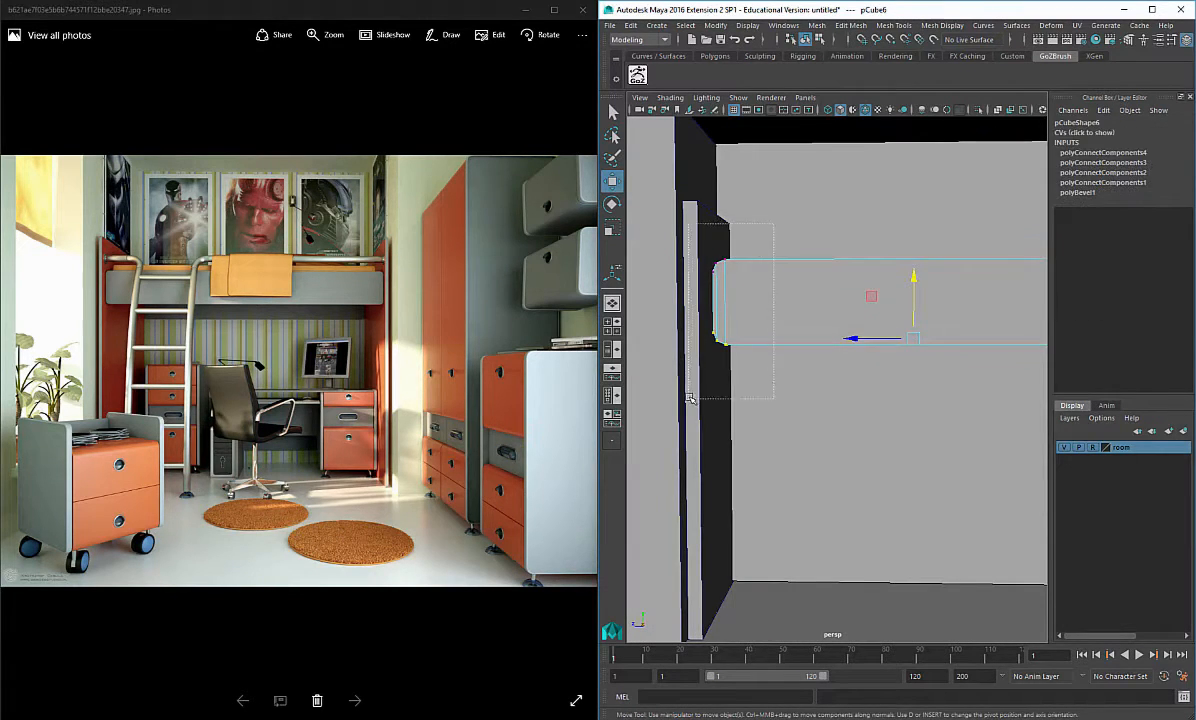
pyautogui.moveTo(680, 297); pyautogui.dragTo(676, 310)
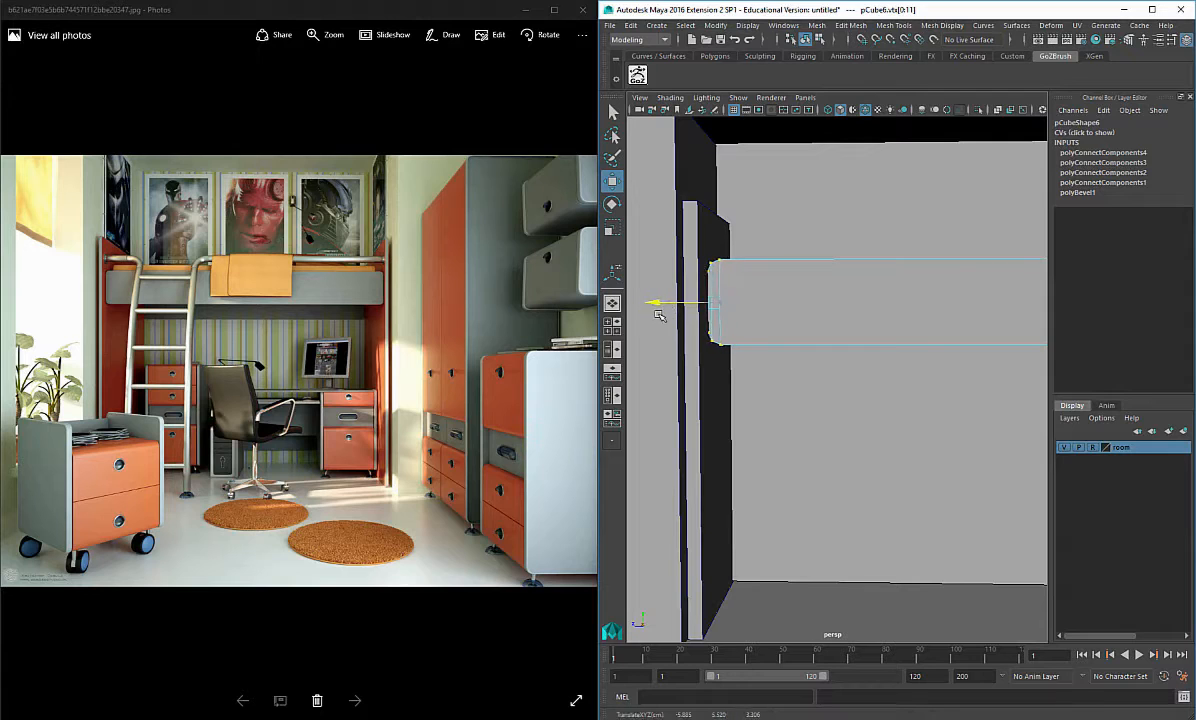
pyautogui.moveTo(782, 268); pyautogui.dragTo(712, 276, button='right')
pyautogui.click(860, 279)
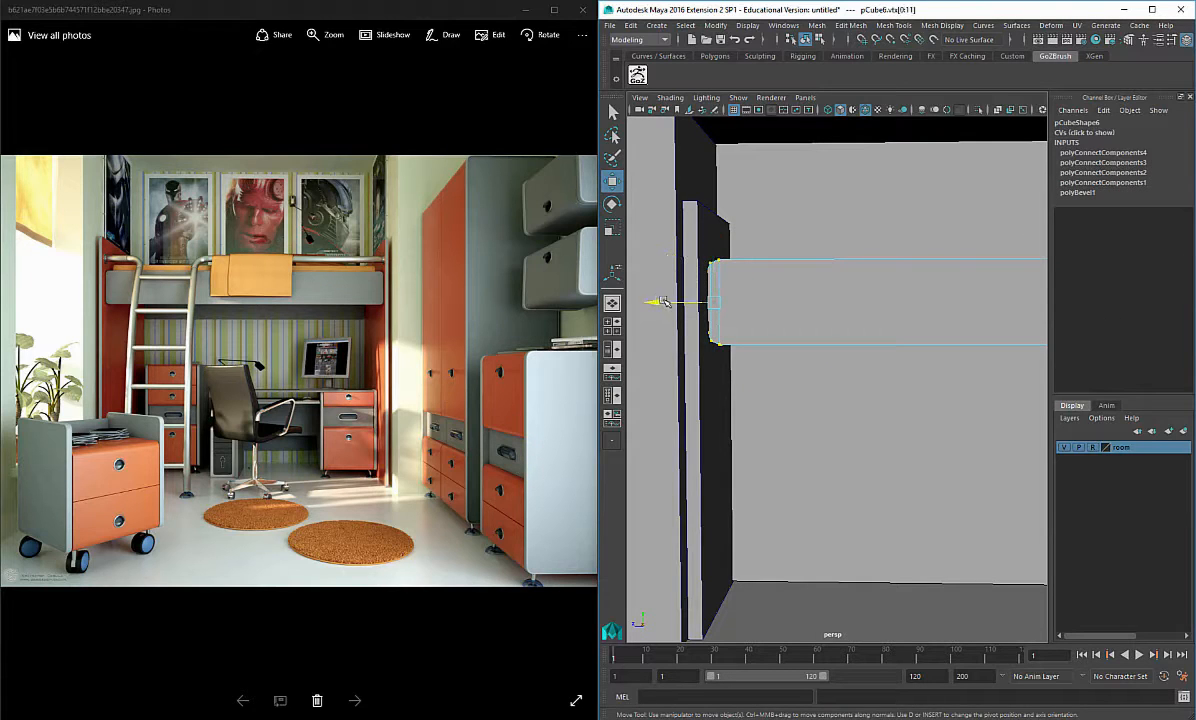
pyautogui.moveTo(664, 302); pyautogui.dragTo(660, 302)
# Step: Turn on screen-space ambient occlusion in the perspective view
pyautogui.keyDown('alt'); pyautogui.moveTo(795, 300); pyautogui.dragTo(806, 306); pyautogui.keyUp('alt')
pyautogui.scroll(-3, 800, 316)
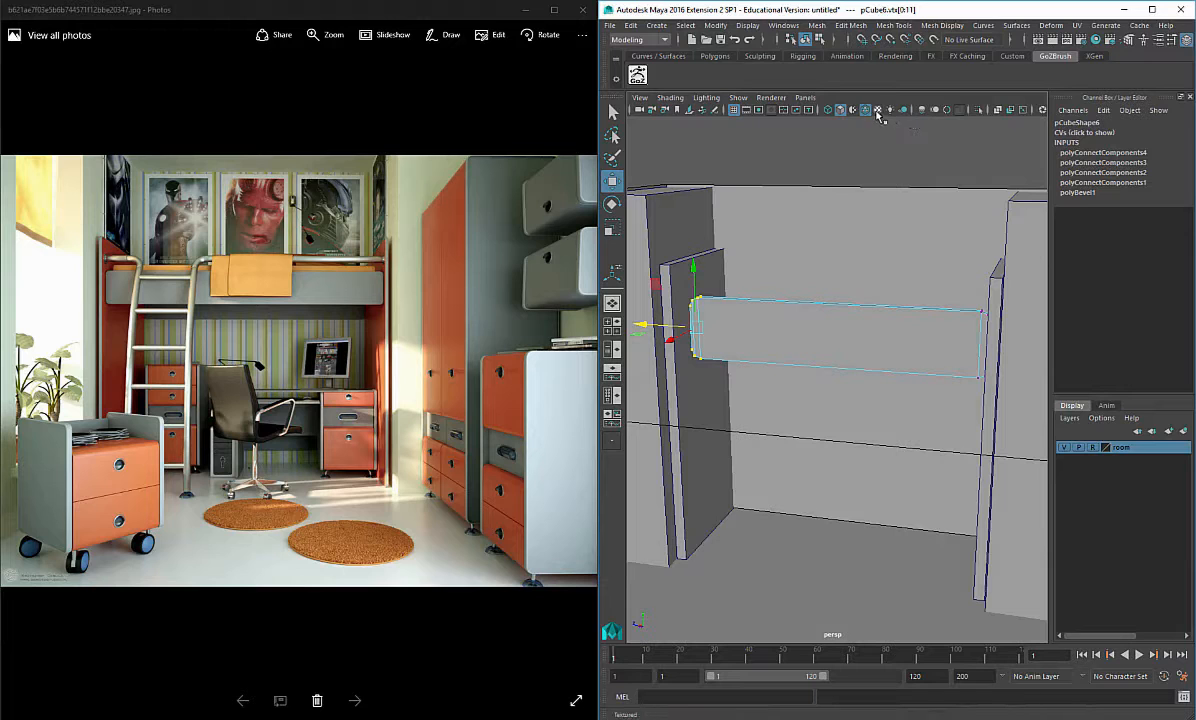
pyautogui.click(923, 115)
# Step: Duplicate the front board and move the copy back along X to -7.617
pyautogui.keyDown('alt'); pyautogui.moveTo(867, 160); pyautogui.dragTo(837, 333); pyautogui.keyUp('alt')
pyautogui.moveTo(837, 333); pyautogui.dragTo(878, 320, button='right')
pyautogui.keyDown('alt'); pyautogui.moveTo(849, 336); pyautogui.dragTo(872, 300); pyautogui.keyUp('alt')
pyautogui.hotkey('ctrl', 'd')
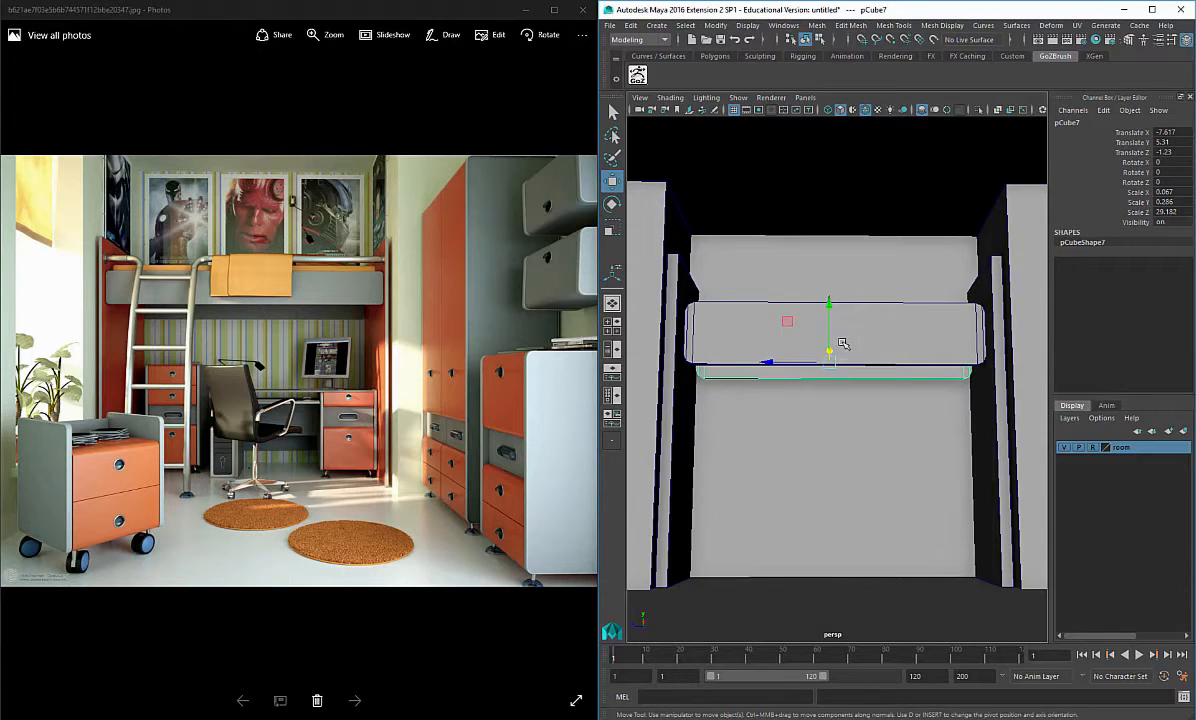
# Step: Duplicate the bed's side panel, move the copy along Z to 0.495, and center its pivot
pyautogui.keyDown('alt'); pyautogui.moveTo(843, 344); pyautogui.dragTo(693, 302); pyautogui.keyUp('alt')
pyautogui.click(672, 293)
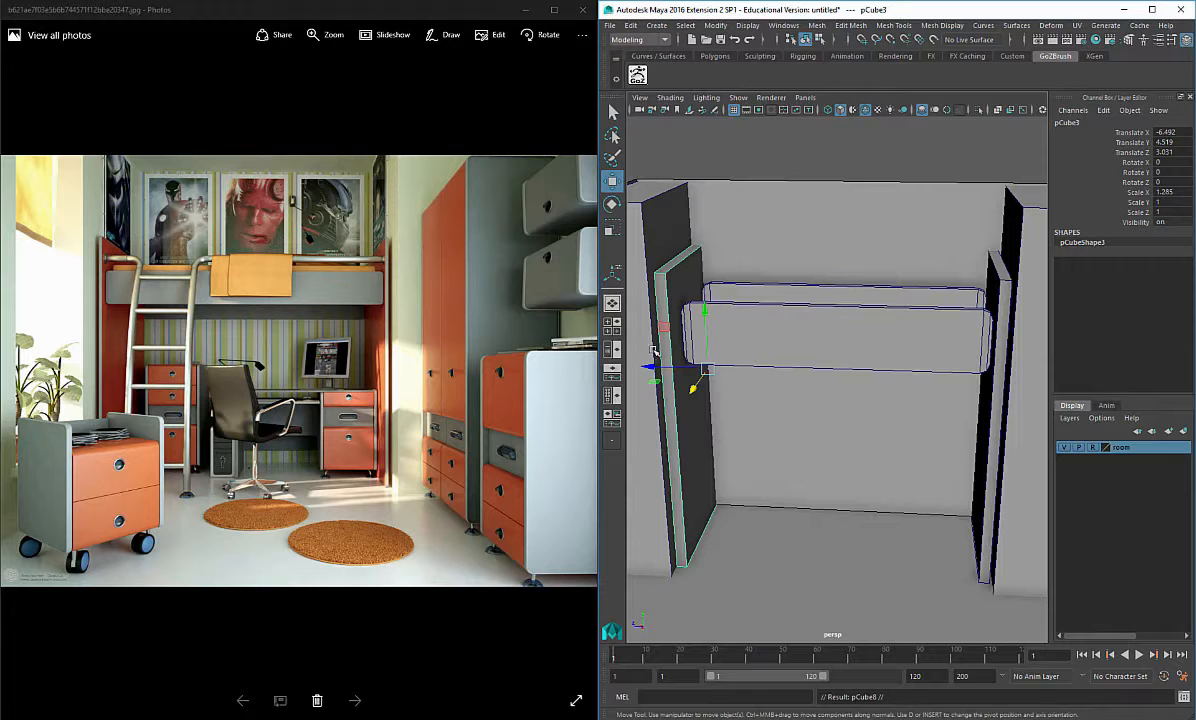
pyautogui.moveTo(651, 366); pyautogui.dragTo(762, 390)
pyautogui.press('space')
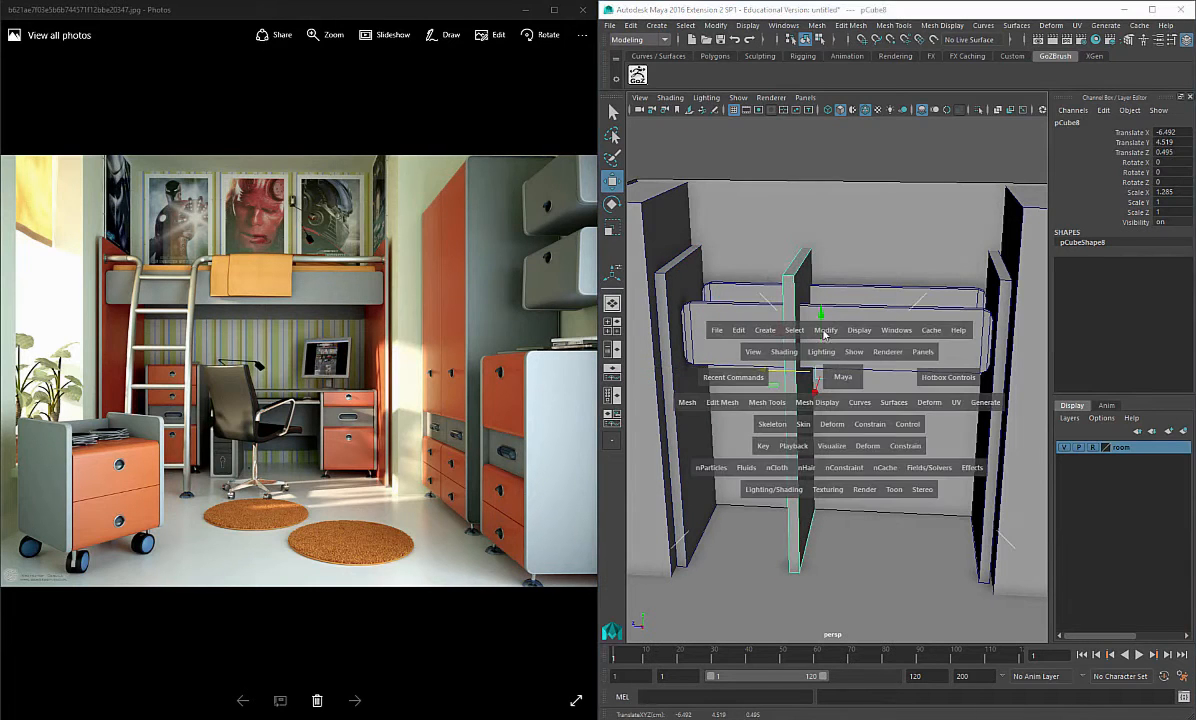
pyautogui.click(825, 331)
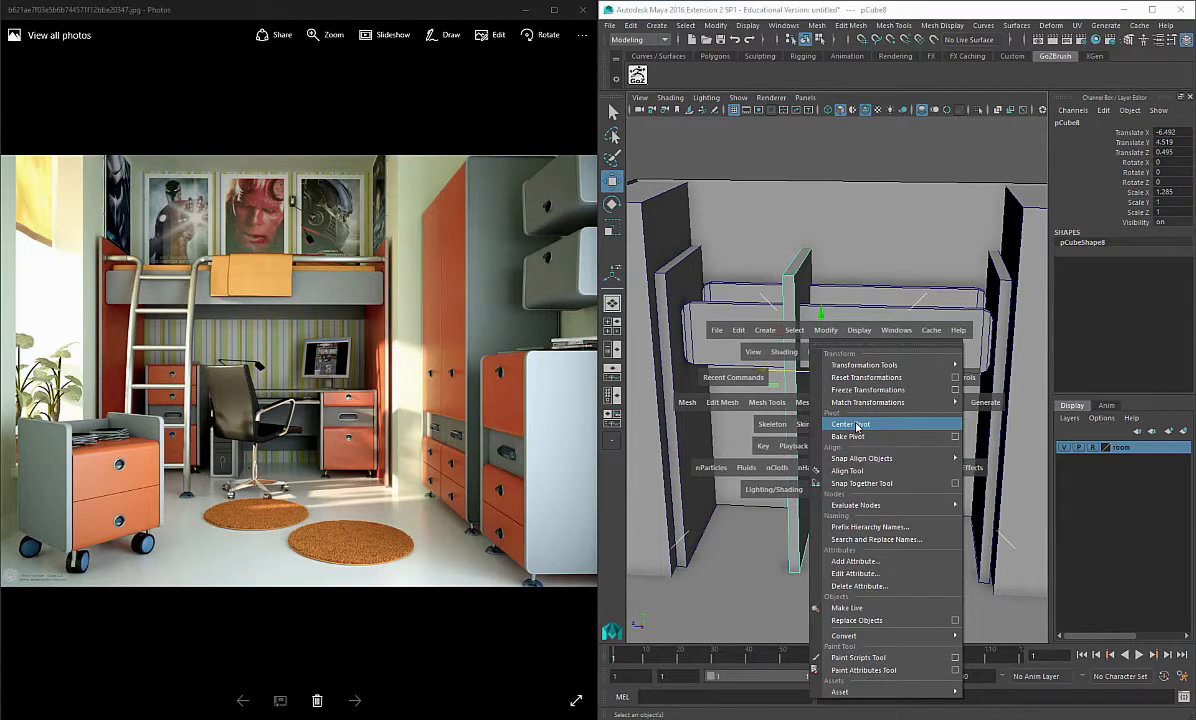
pyautogui.click(852, 424)
# Step: Scale the copied panel to about 1.138, 0.165, 16.402 as a horizontal slab and raise it between the two boards
pyautogui.press('r')
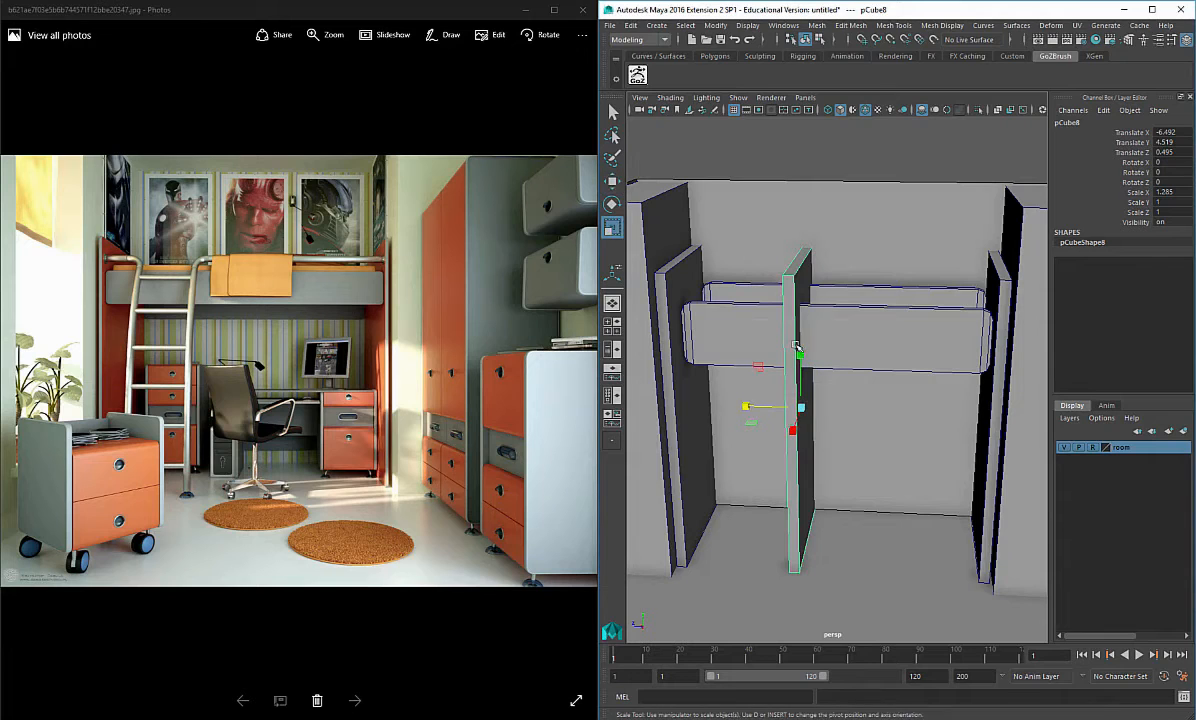
pyautogui.moveTo(803, 352); pyautogui.dragTo(709, 403)
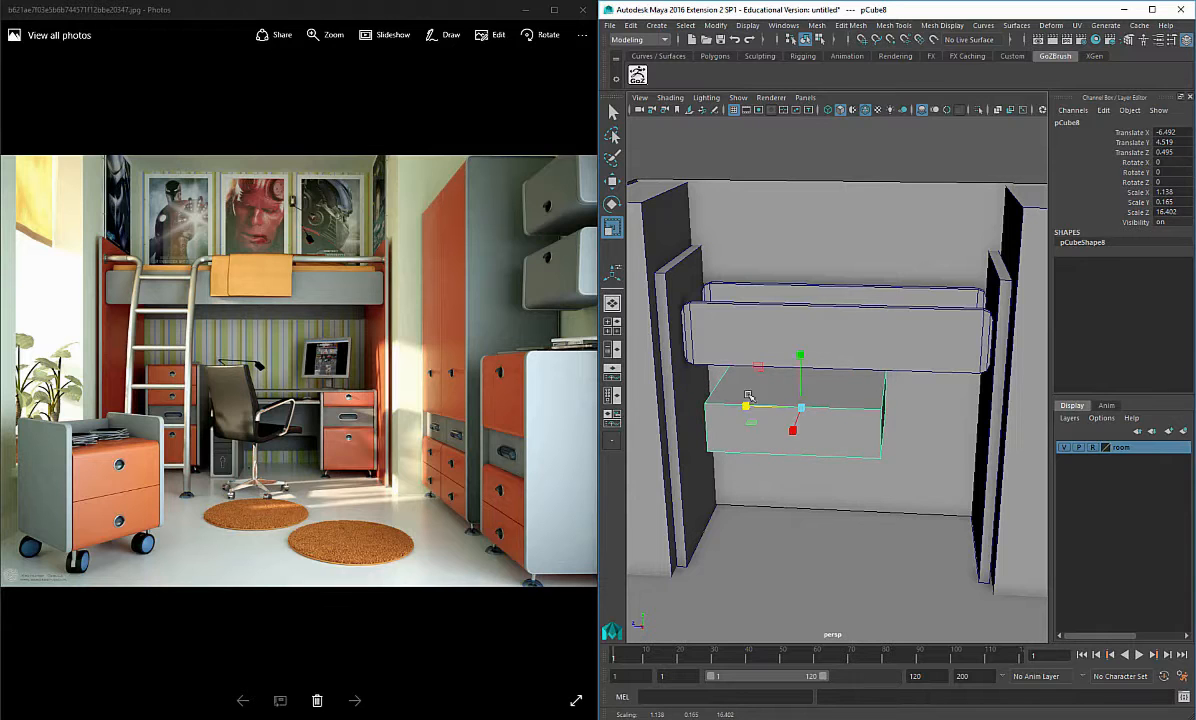
pyautogui.moveTo(798, 353); pyautogui.dragTo(832, 280)
pyautogui.press('w')
pyautogui.press('r')
pyautogui.press('w')
# Step: Move the slab's front face back behind the front board and adjust the height of its top face
pyautogui.moveTo(830, 339); pyautogui.dragTo(828, 371, button='right')
pyautogui.click(815, 372)
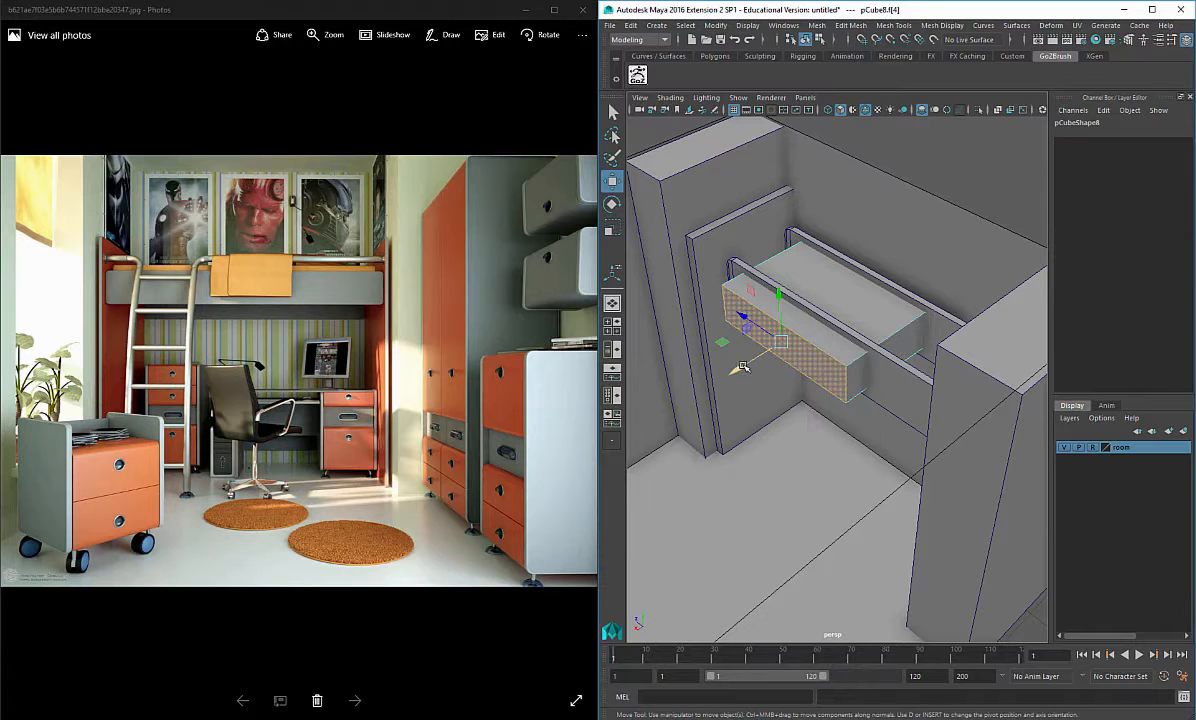
pyautogui.moveTo(743, 367); pyautogui.dragTo(845, 308)
pyautogui.click(849, 305)
pyautogui.moveTo(838, 238); pyautogui.dragTo(886, 247)
# Step: Move the slab's end vertices along Z to meet the opposite side panel, and return to object mode
pyautogui.moveTo(857, 297); pyautogui.dragTo(805, 296, button='right')
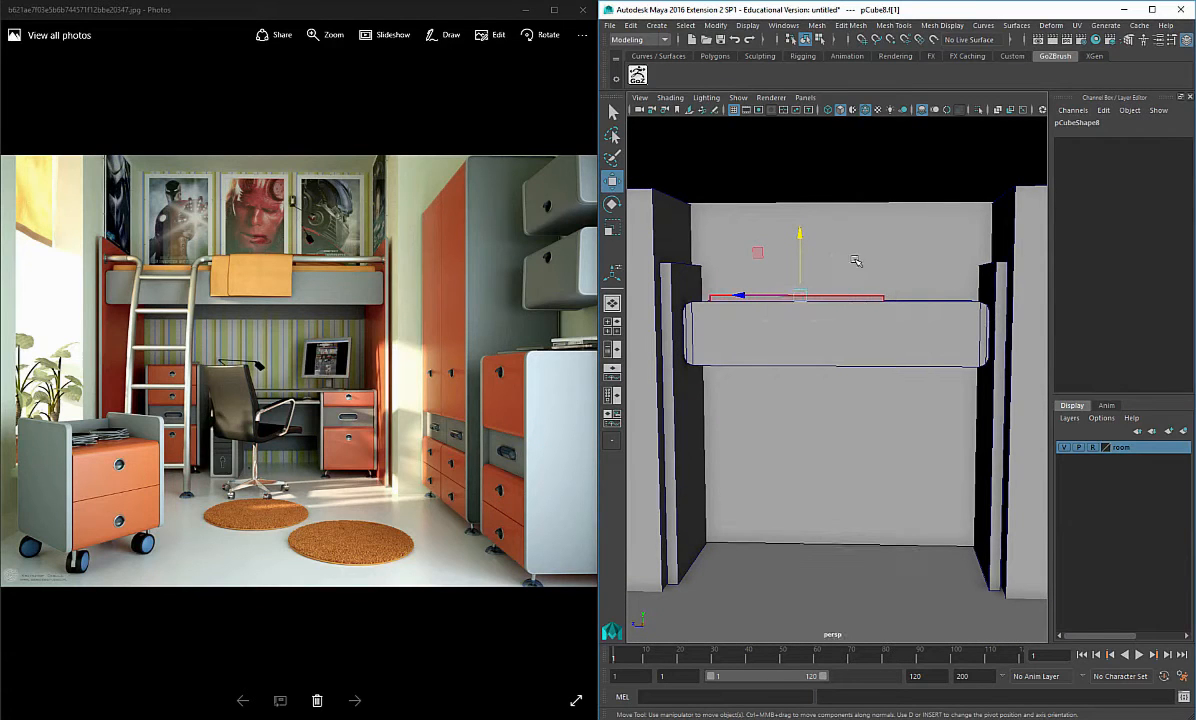
pyautogui.moveTo(856, 260); pyautogui.dragTo(934, 413)
pyautogui.moveTo(830, 326); pyautogui.dragTo(916, 337)
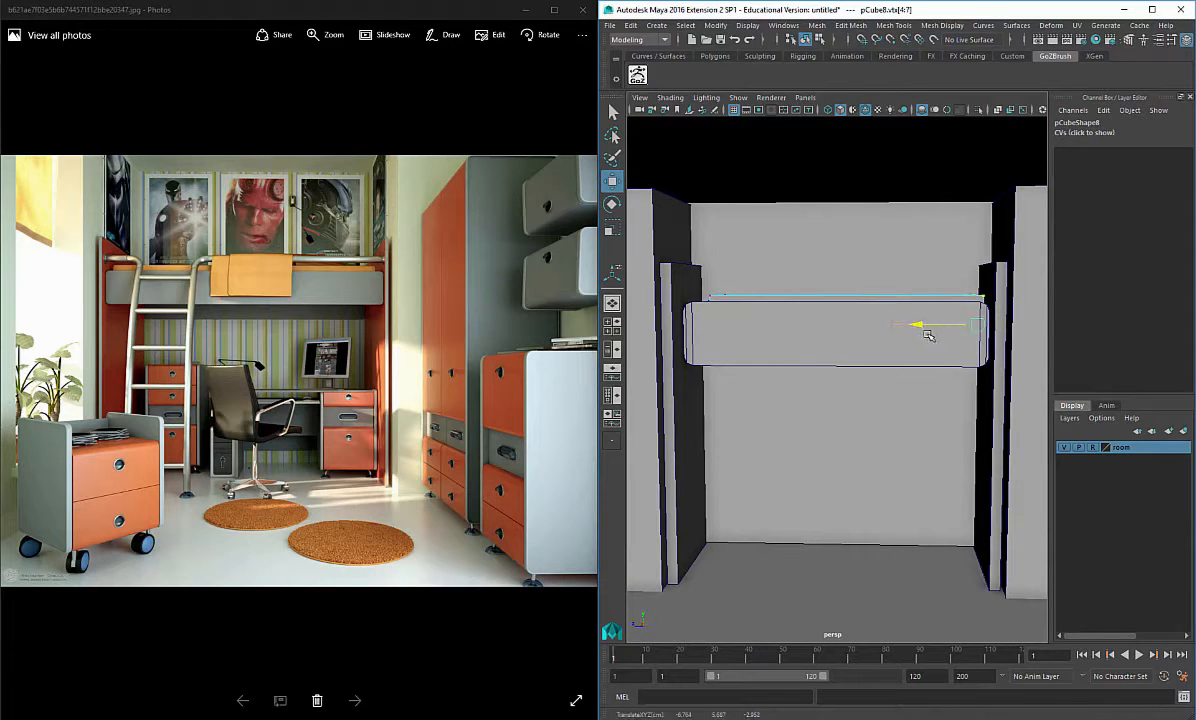
pyautogui.press('F8')
pyautogui.click(768, 286)
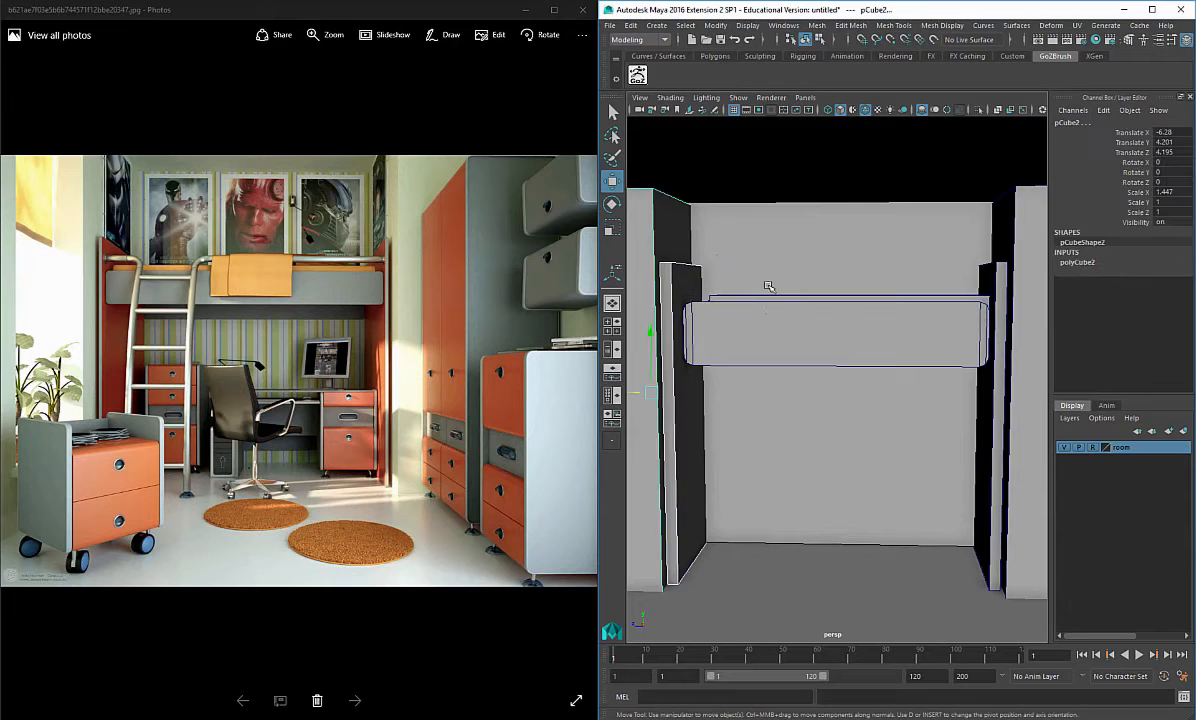
# Step: Extend the mattress slab's remaining end along Z until it meets the bed's left side panel
pyautogui.moveTo(776, 297); pyautogui.dragTo(778, 295, button='right')
pyautogui.click(739, 295)
pyautogui.moveTo(788, 254); pyautogui.dragTo(682, 424)
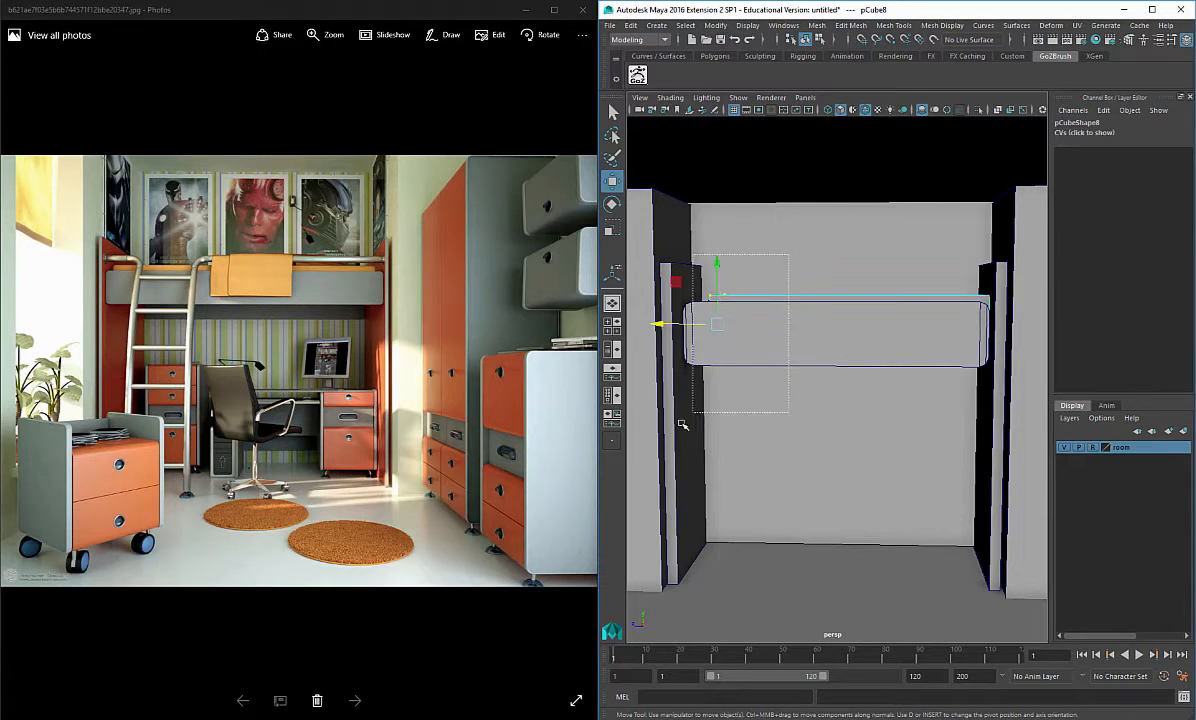
pyautogui.keyDown('alt'); pyautogui.moveTo(731, 364); pyautogui.dragTo(822, 368, button='middle'); pyautogui.keyUp('alt')
pyautogui.moveTo(752, 326); pyautogui.dragTo(742, 323)
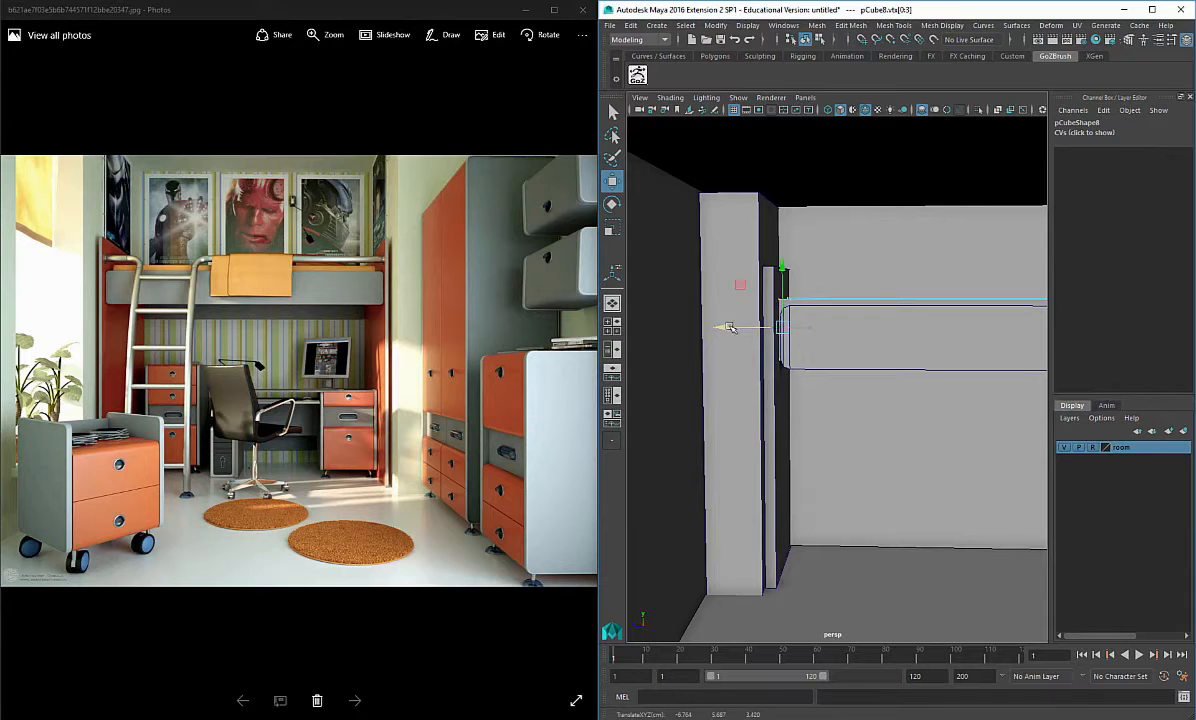
pyautogui.keyDown('alt'); pyautogui.moveTo(838, 331); pyautogui.dragTo(865, 331); pyautogui.keyUp('alt')
pyautogui.keyDown('alt'); pyautogui.moveTo(865, 331); pyautogui.dragTo(777, 336, button='middle'); pyautogui.keyUp('alt')
pyautogui.keyDown('alt'); pyautogui.moveTo(777, 336); pyautogui.dragTo(773, 330); pyautogui.keyUp('alt')
pyautogui.moveTo(839, 306); pyautogui.dragTo(870, 292, button='right')
pyautogui.hotkey('ctrl', 'z')
pyautogui.keyDown('alt'); pyautogui.moveTo(878, 343); pyautogui.dragTo(857, 323, button='middle'); pyautogui.keyUp('alt')
pyautogui.scroll(-5, 857, 338)
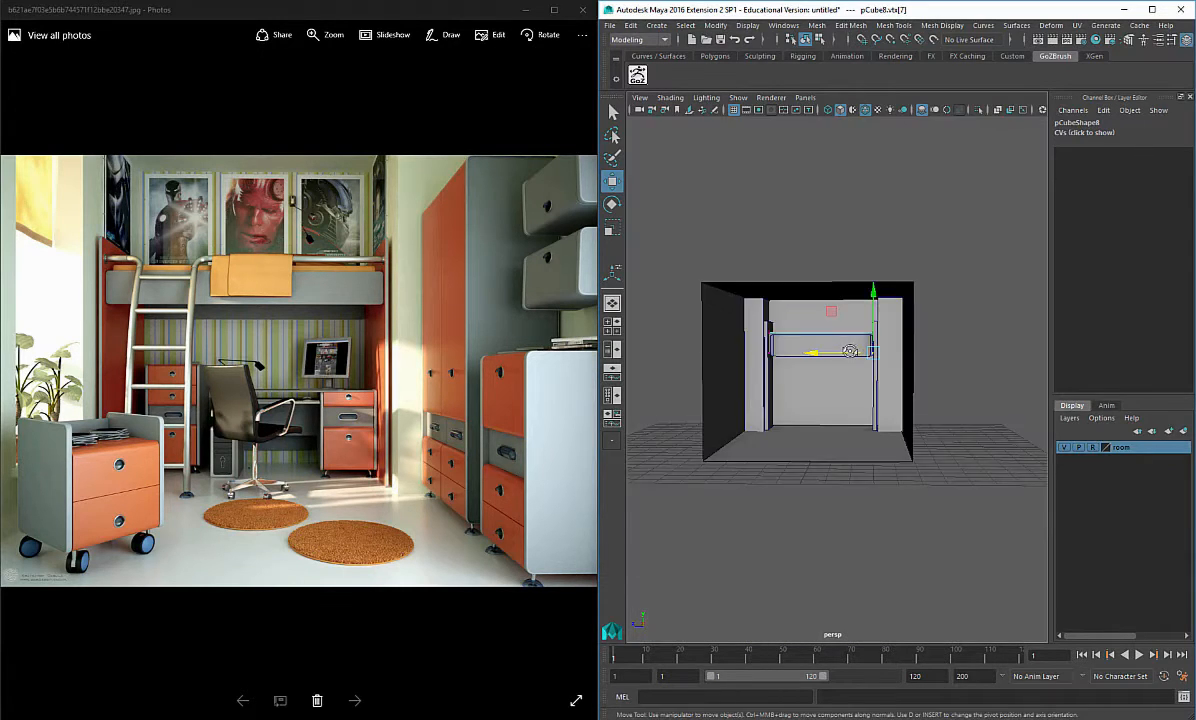
# Step: Duplicate the left wall column and move the copy forward along X to -0.039
pyautogui.scroll(5, 846, 371)
pyautogui.keyDown('alt'); pyautogui.moveTo(854, 382); pyautogui.dragTo(824, 350, button='middle'); pyautogui.keyUp('alt')
pyautogui.keyDown('alt'); pyautogui.moveTo(824, 350); pyautogui.dragTo(797, 380); pyautogui.keyUp('alt')
pyautogui.click(797, 380)
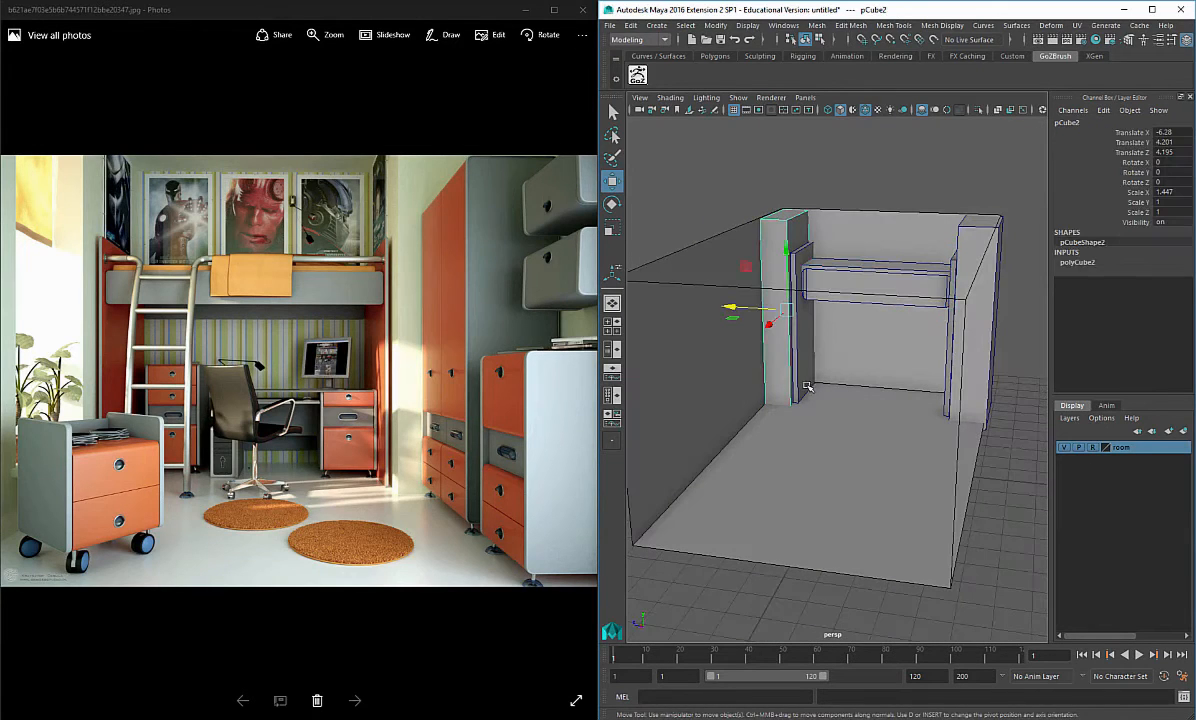
pyautogui.hotkey('ctrl', 'd')
pyautogui.moveTo(768, 325); pyautogui.dragTo(701, 382)
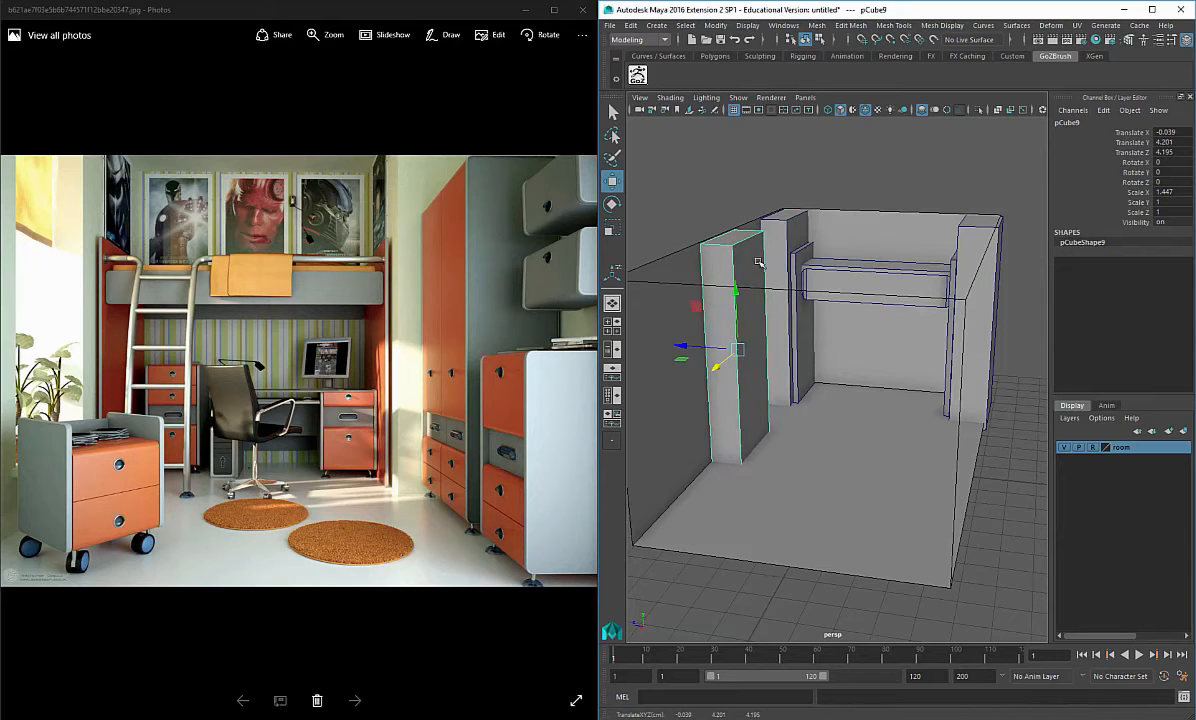
# Step: Lower the copied column's top vertices and pull its inner side vertices outward to form a low, wide block, then return to object mode
pyautogui.moveTo(758, 261); pyautogui.dragTo(720, 261, button='right')
pyautogui.moveTo(640, 191); pyautogui.dragTo(772, 262)
pyautogui.moveTo(734, 206); pyautogui.dragTo(736, 249)
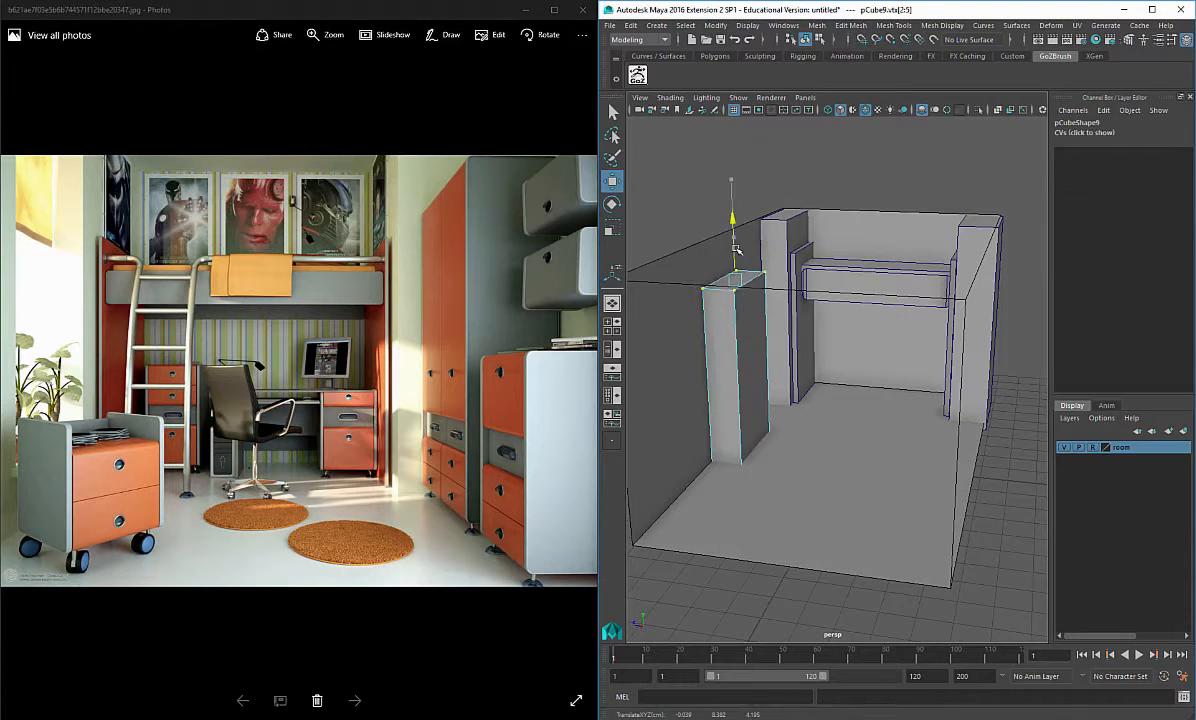
pyautogui.keyDown('alt'); pyautogui.moveTo(716, 331); pyautogui.dragTo(787, 527); pyautogui.keyUp('alt')
pyautogui.keyDown('alt'); pyautogui.moveTo(787, 527); pyautogui.dragTo(756, 433); pyautogui.keyUp('alt')
pyautogui.moveTo(740, 381); pyautogui.dragTo(770, 381)
pyautogui.keyDown('alt'); pyautogui.moveTo(860, 385); pyautogui.dragTo(795, 432); pyautogui.keyUp('alt')
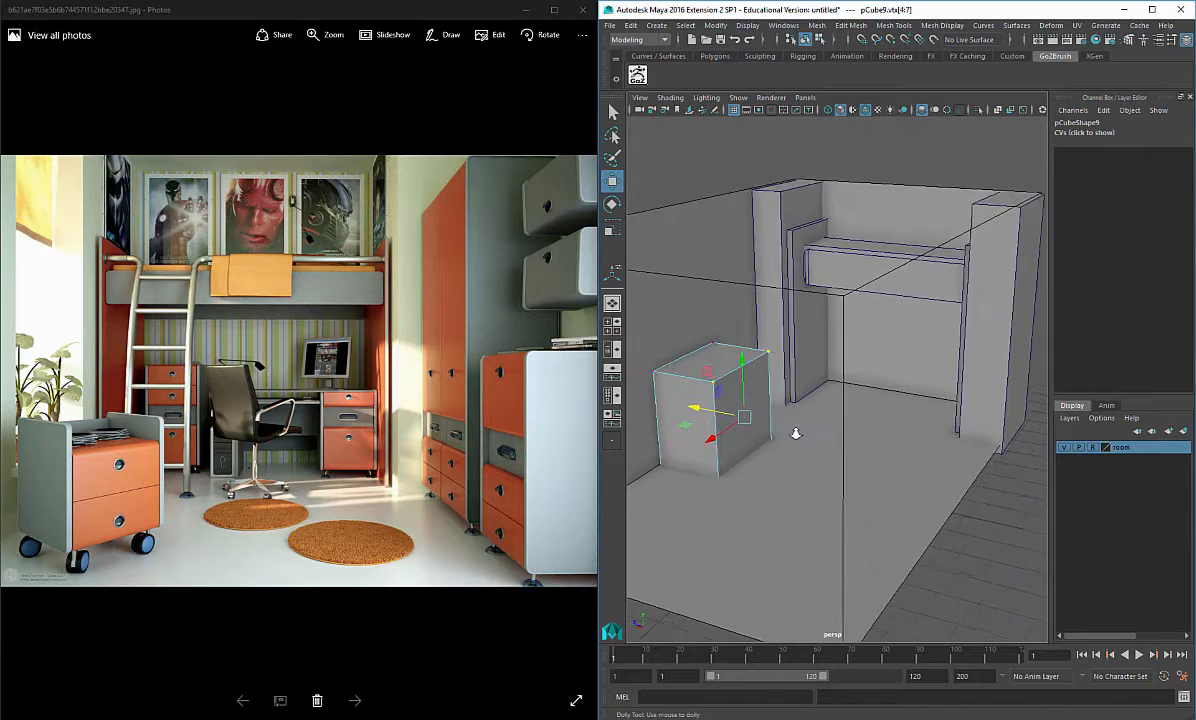
pyautogui.keyDown('alt'); pyautogui.moveTo(795, 432); pyautogui.dragTo(880, 432, button='right'); pyautogui.keyUp('alt')
pyautogui.keyDown('alt'); pyautogui.moveTo(636, 382); pyautogui.dragTo(772, 327, button='middle'); pyautogui.keyUp('alt')
pyautogui.moveTo(772, 327); pyautogui.dragTo(846, 302, button='right')
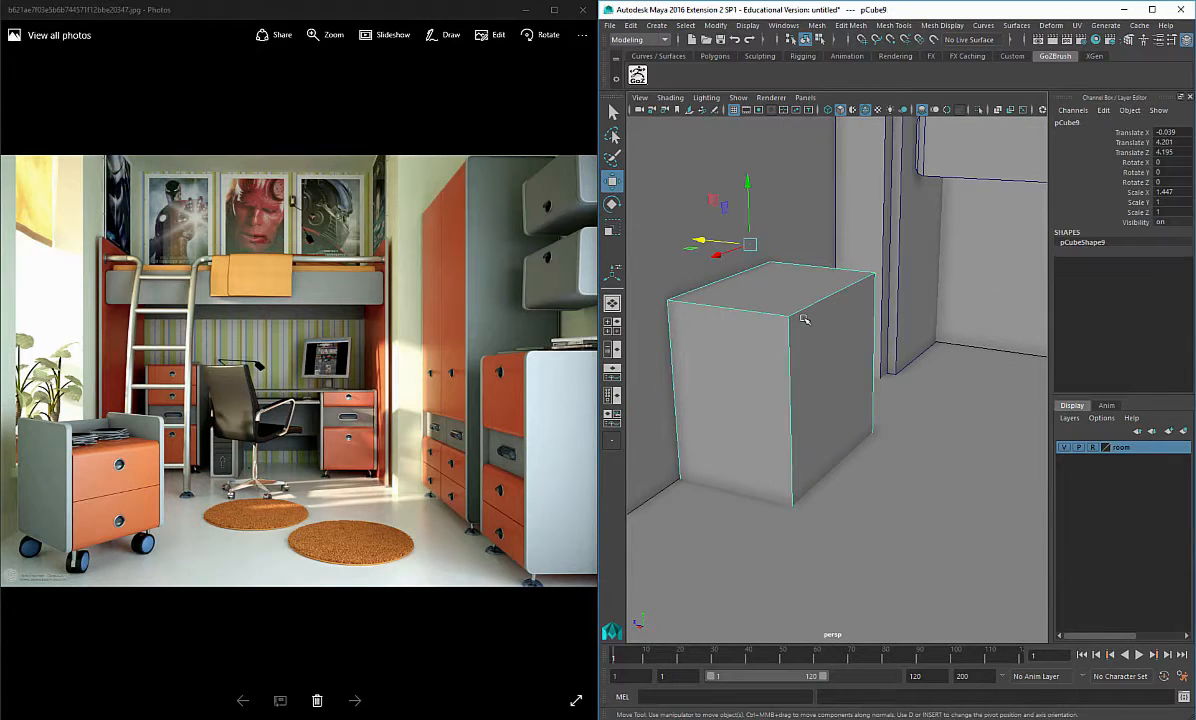
# Step: Center the block's pivot, scale it to about 1.08, 0.747, 0.937 and rotate it about -27.469 around Y
pyautogui.press('space')
pyautogui.click(787, 271)
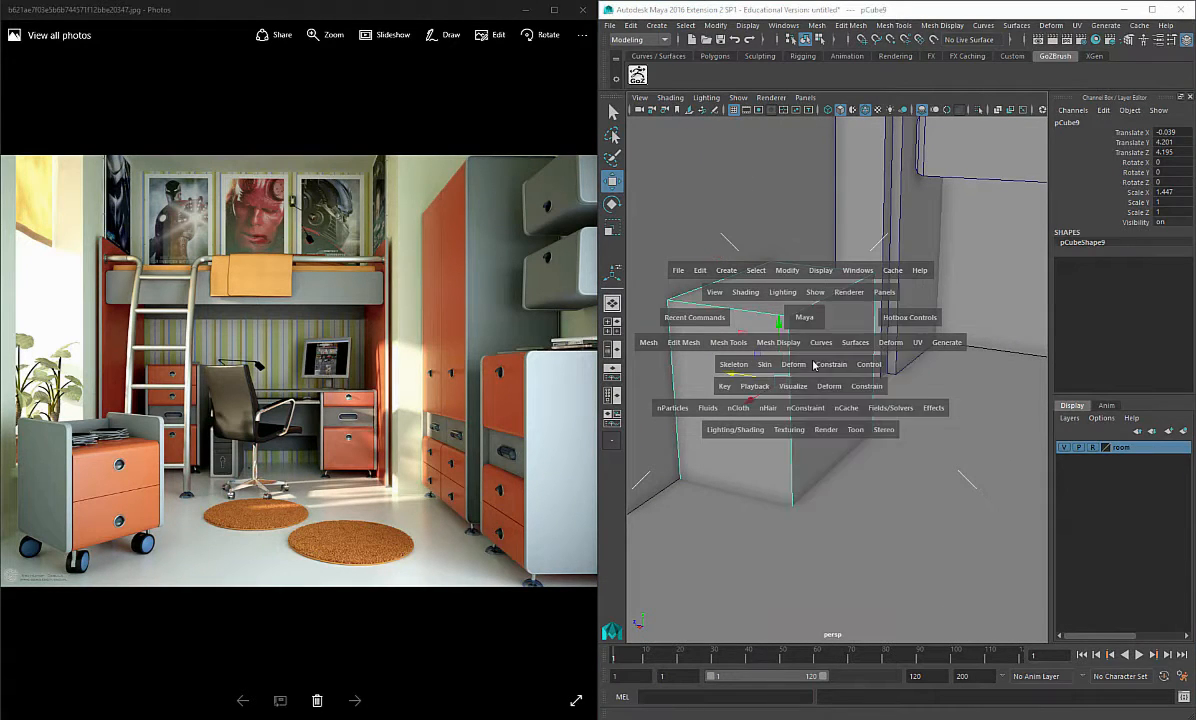
pyautogui.press('r')
pyautogui.moveTo(780, 381); pyautogui.dragTo(820, 374)
pyautogui.press('w')
pyautogui.press('e')
pyautogui.press('w')
# Step: Switch the Move tool to object axes and slide the rotated block to X 0.183, Z 2.999
pyautogui.keyDown('alt'); pyautogui.moveTo(820, 374); pyautogui.dragTo(823, 405); pyautogui.keyUp('alt')
pyautogui.click(822, 404)
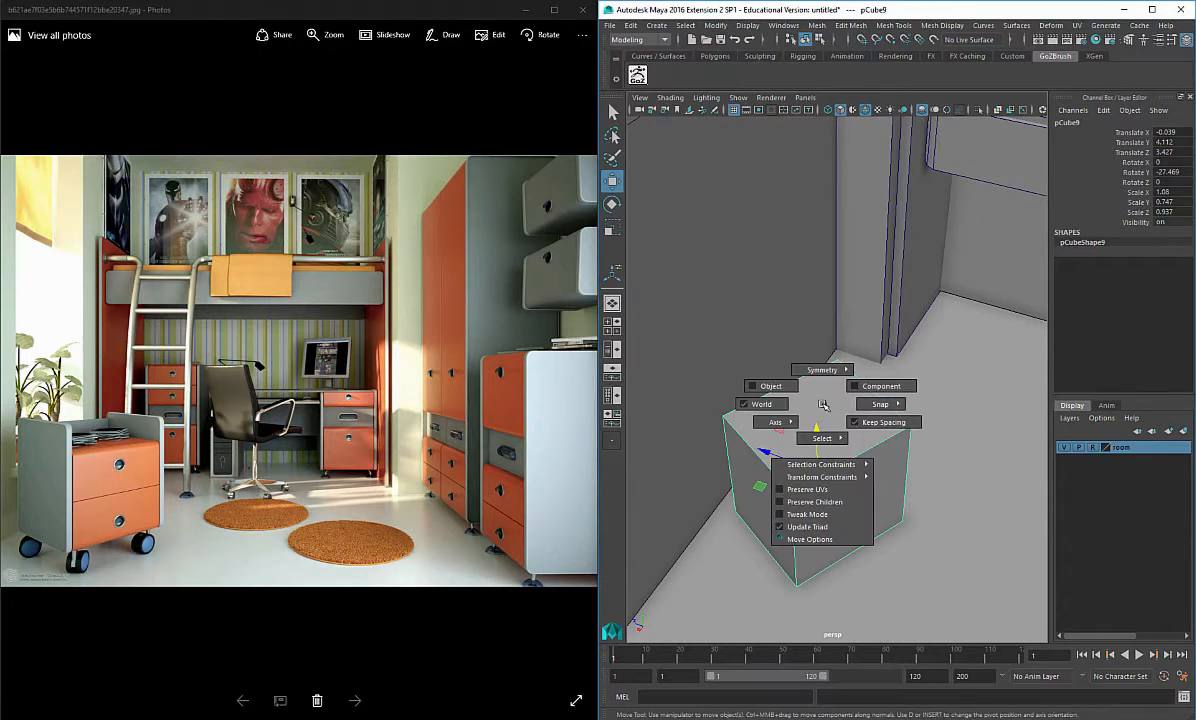
pyautogui.click(770, 387)
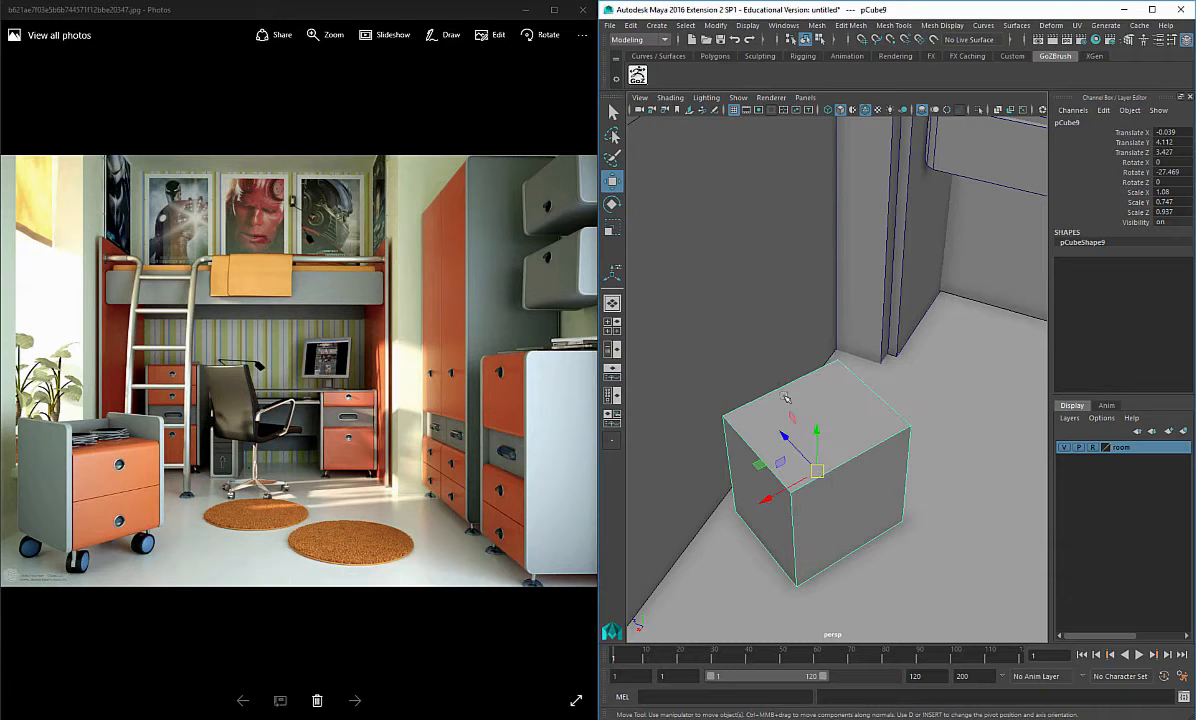
pyautogui.moveTo(785, 438)
pyautogui.mouseDown()
pyautogui.moveTo(798, 468)
pyautogui.moveTo(785, 420)
pyautogui.mouseUp()
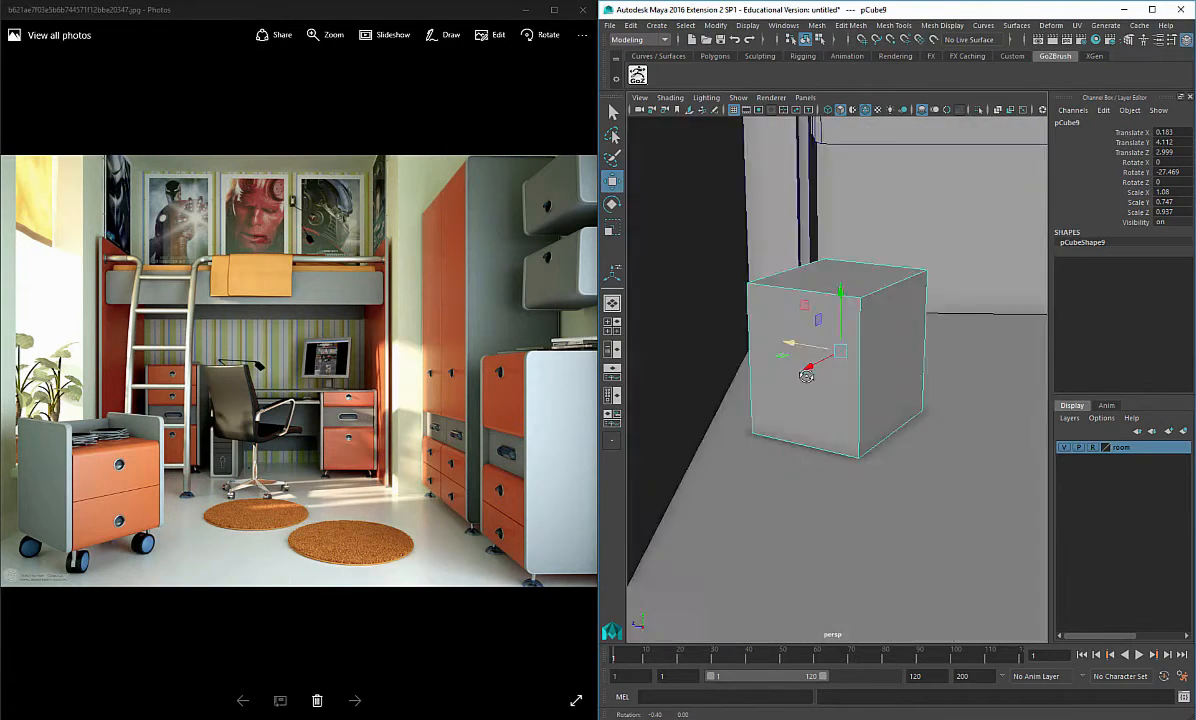
pyautogui.keyDown('alt'); pyautogui.moveTo(785, 420); pyautogui.dragTo(772, 388, button='middle'); pyautogui.keyUp('alt')
pyautogui.keyDown('alt'); pyautogui.moveTo(772, 388); pyautogui.dragTo(808, 395); pyautogui.keyUp('alt')
# Step: Duplicate the right wall column and move the copy to X -1.084, Z -4.627 as a tall cabinet
pyautogui.click(689, 272)
pyautogui.keyDown('alt'); pyautogui.moveTo(755, 285); pyautogui.dragTo(742, 330, button='right'); pyautogui.keyUp('alt')
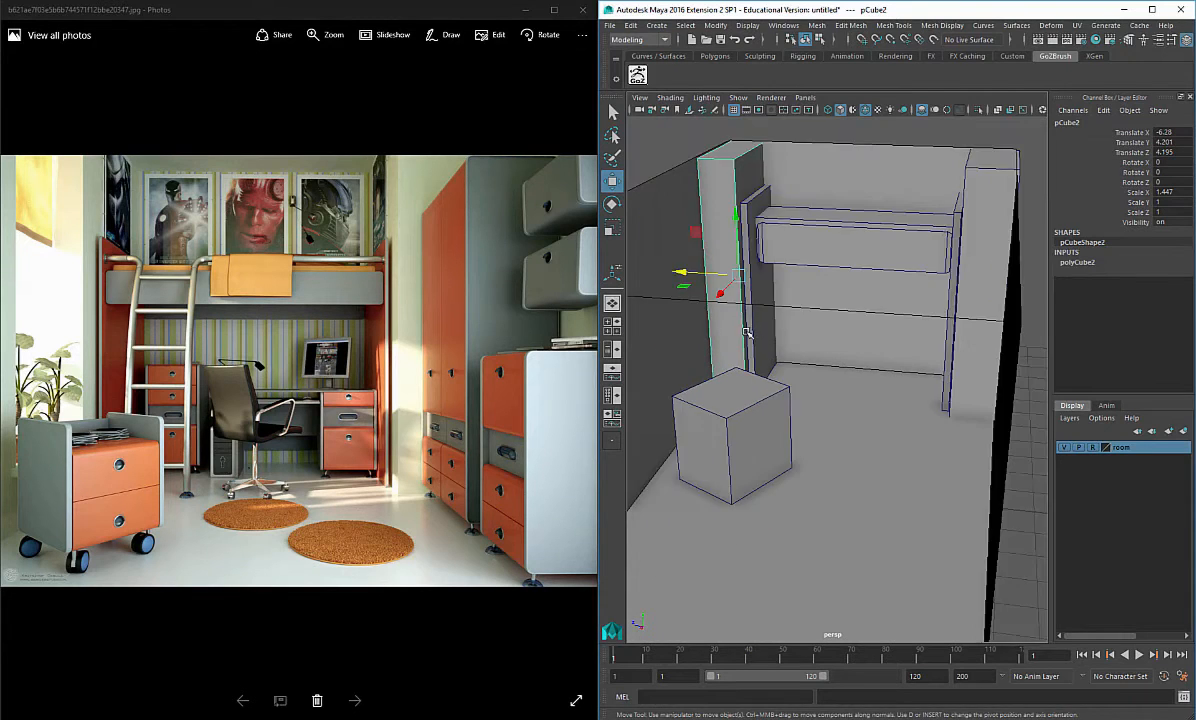
pyautogui.keyDown('alt'); pyautogui.moveTo(742, 330); pyautogui.dragTo(793, 325); pyautogui.keyUp('alt')
pyautogui.keyDown('alt'); pyautogui.moveTo(793, 325); pyautogui.dragTo(786, 323, button='middle'); pyautogui.keyUp('alt')
pyautogui.keyDown('alt'); pyautogui.moveTo(786, 323); pyautogui.dragTo(796, 324); pyautogui.keyUp('alt')
pyautogui.click(860, 279)
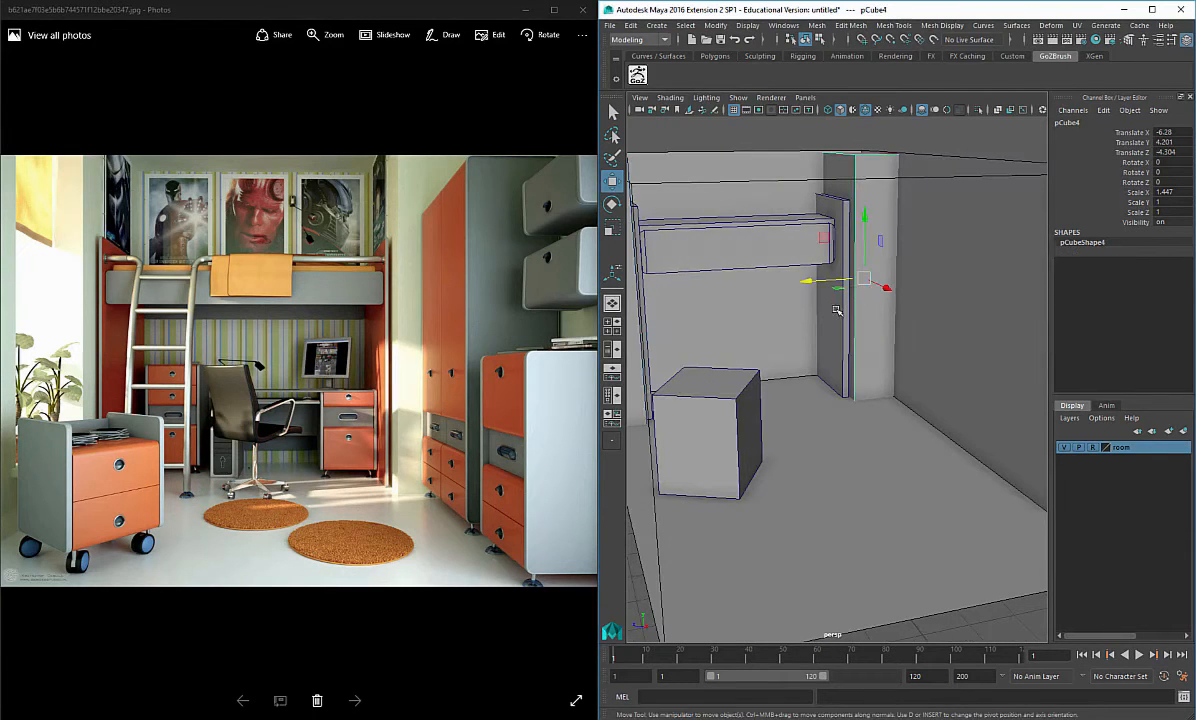
pyautogui.keyDown('alt'); pyautogui.moveTo(860, 279); pyautogui.dragTo(842, 316); pyautogui.keyUp('alt')
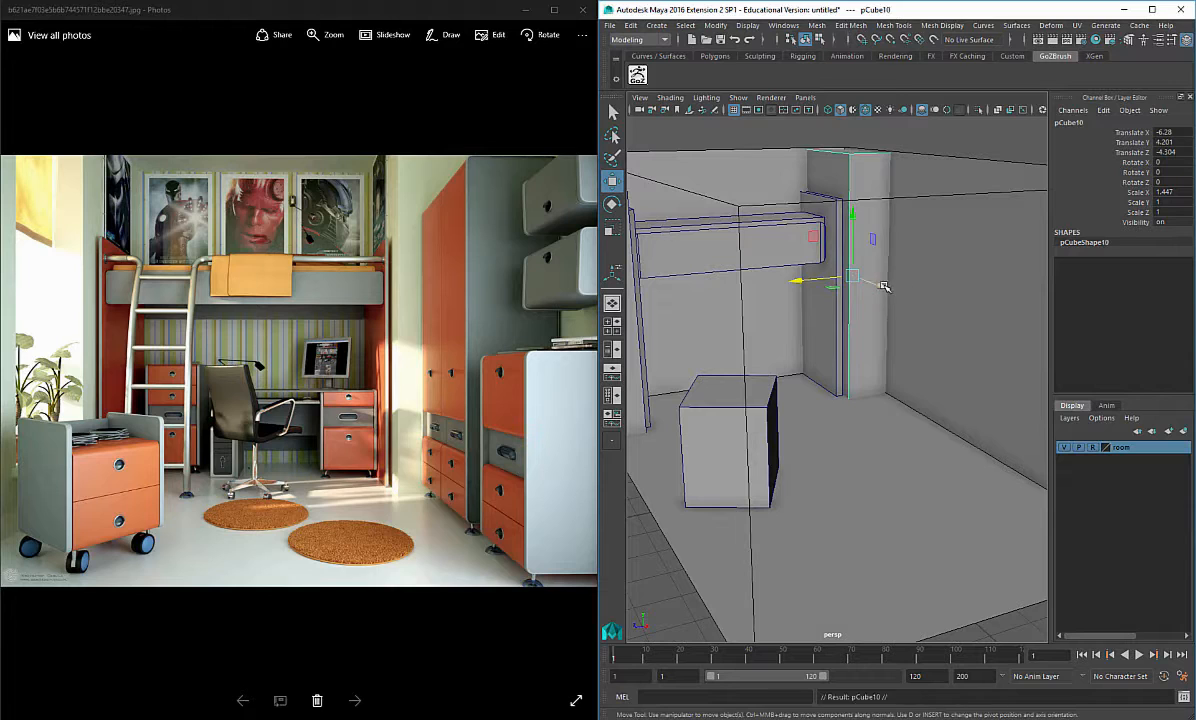
pyautogui.moveTo(884, 286); pyautogui.dragTo(966, 351, button='middle')
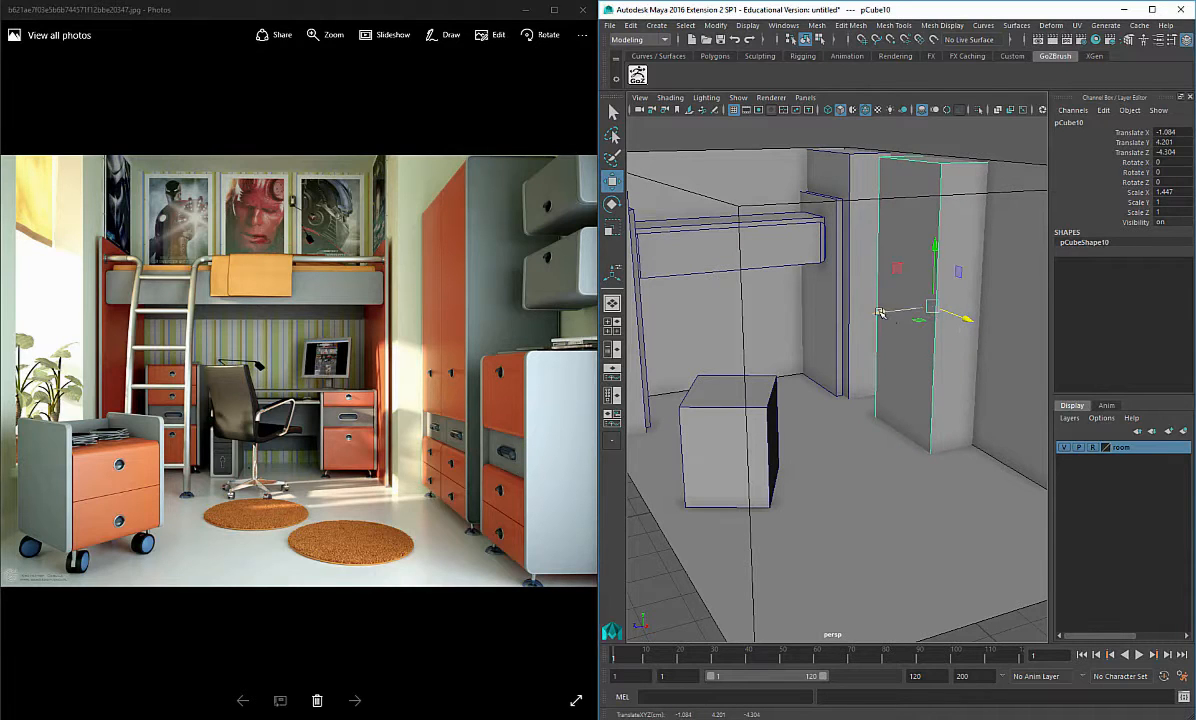
pyautogui.moveTo(881, 313); pyautogui.dragTo(848, 268)
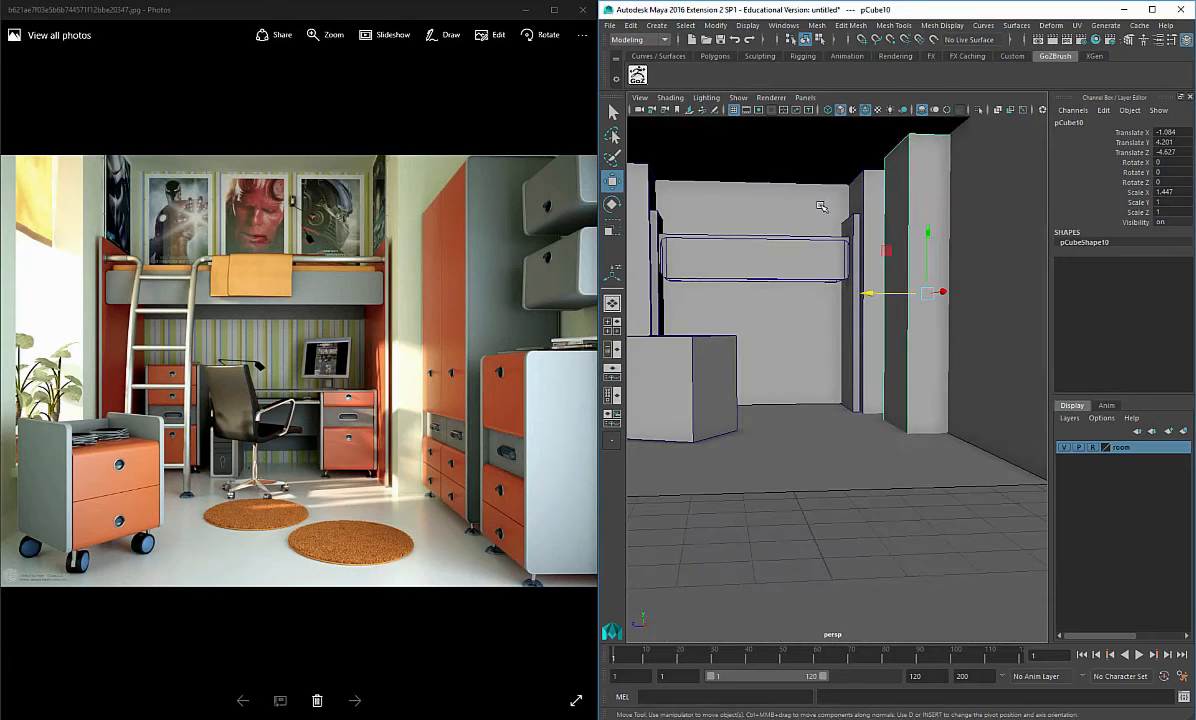
pyautogui.keyDown('alt'); pyautogui.moveTo(879, 425); pyautogui.dragTo(988, 326); pyautogui.keyUp('alt')
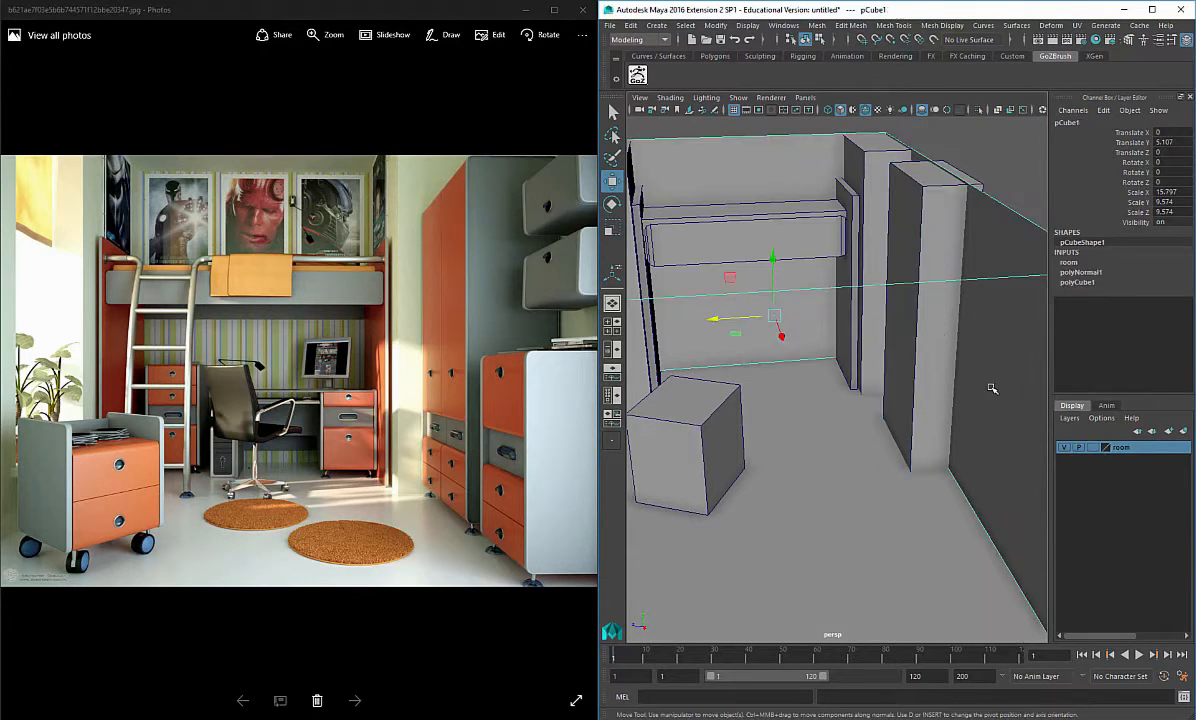
pyautogui.click(948, 360)
pyautogui.keyDown('alt'); pyautogui.moveTo(927, 361); pyautogui.dragTo(889, 316); pyautogui.keyUp('alt')
pyautogui.moveTo(792, 349); pyautogui.dragTo(788, 395, button='right')
pyautogui.click(758, 364)
pyautogui.keyDown('alt'); pyautogui.moveTo(777, 318); pyautogui.dragTo(847, 239); pyautogui.keyUp('alt')
pyautogui.click(848, 220)
pyautogui.moveTo(850, 222); pyautogui.dragTo(905, 203, button='right')
pyautogui.click(1096, 448)
pyautogui.click(1096, 448)
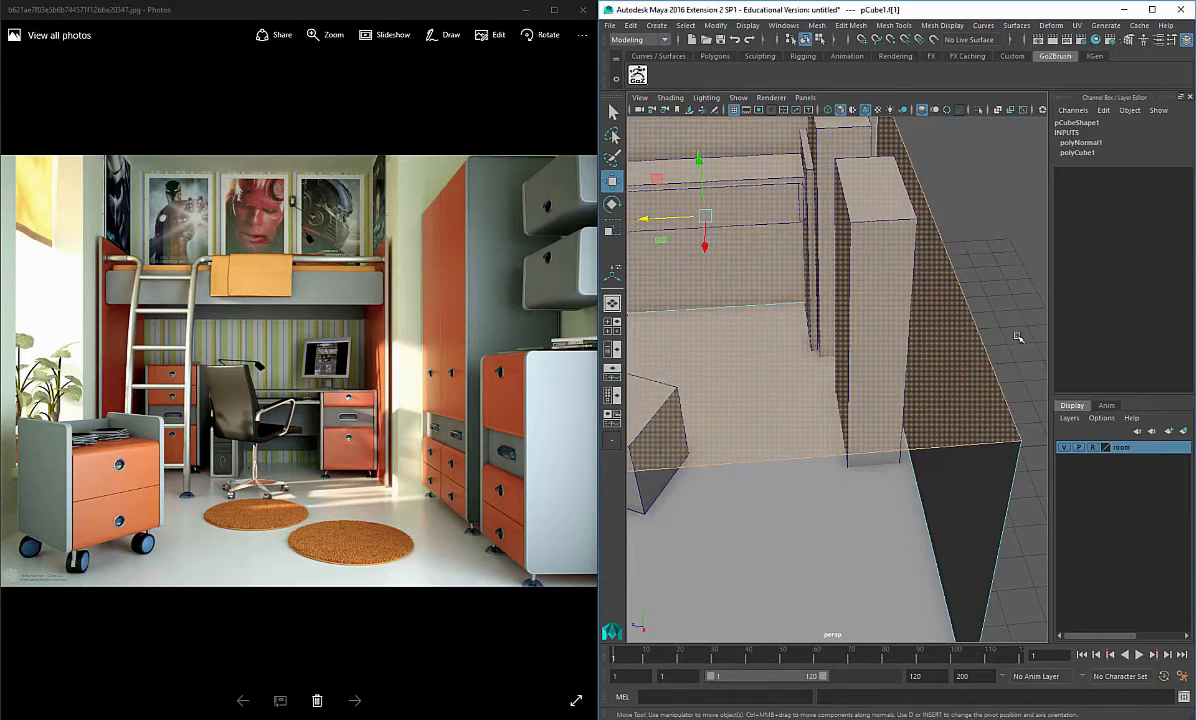
# Step: Extend the right wall column's outer vertices along Z past the room wall and place the tall cabinet at Z -5.101
pyautogui.click(1010, 298)
pyautogui.click(879, 332)
pyautogui.keyDown('alt'); pyautogui.moveTo(880, 334); pyautogui.dragTo(760, 200); pyautogui.keyUp('alt')
pyautogui.rightClick(894, 173)
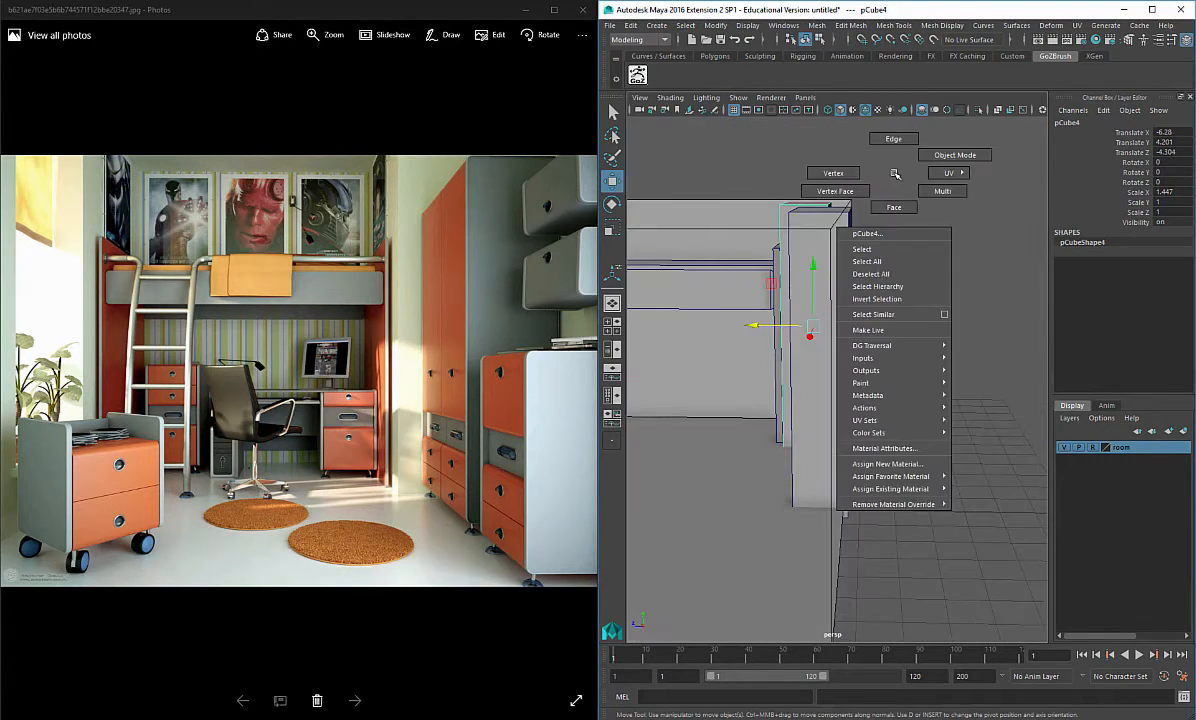
pyautogui.click(890, 197)
pyautogui.moveTo(809, 537); pyautogui.dragTo(808, 533)
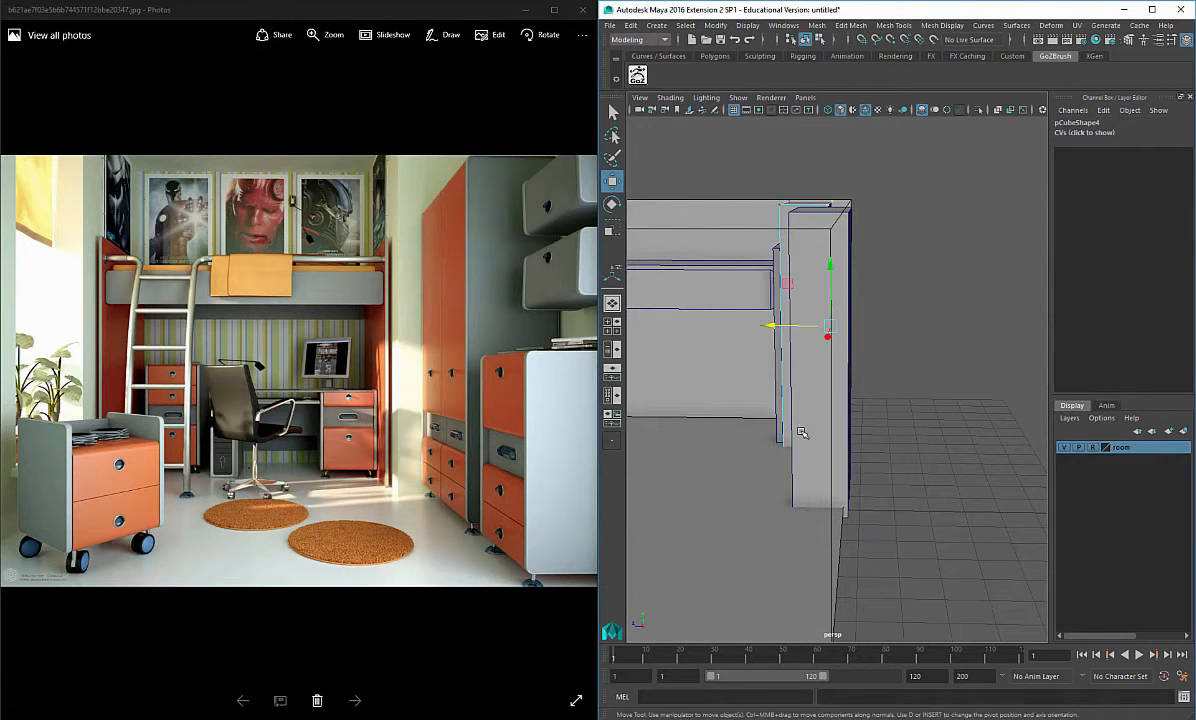
pyautogui.moveTo(775, 324); pyautogui.dragTo(886, 323)
pyautogui.moveTo(884, 323); pyautogui.dragTo(921, 309, button='right')
pyautogui.keyDown('alt'); pyautogui.moveTo(921, 309); pyautogui.dragTo(828, 312); pyautogui.keyUp('alt')
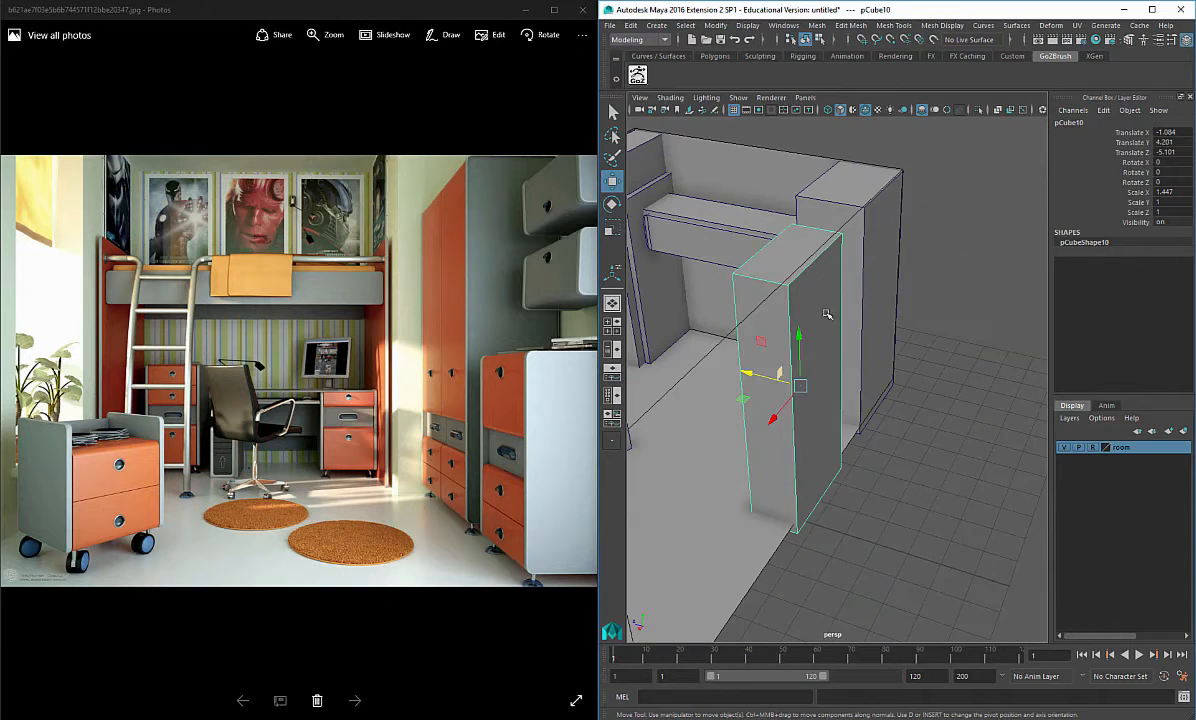
# Step: Delete the extended right column's outer face outside the room and return to object mode
pyautogui.click(889, 229)
pyautogui.keyDown('alt'); pyautogui.moveTo(826, 250); pyautogui.dragTo(948, 256); pyautogui.keyUp('alt')
pyautogui.moveTo(948, 256); pyautogui.dragTo(950, 285, button='right')
pyautogui.click(951, 287)
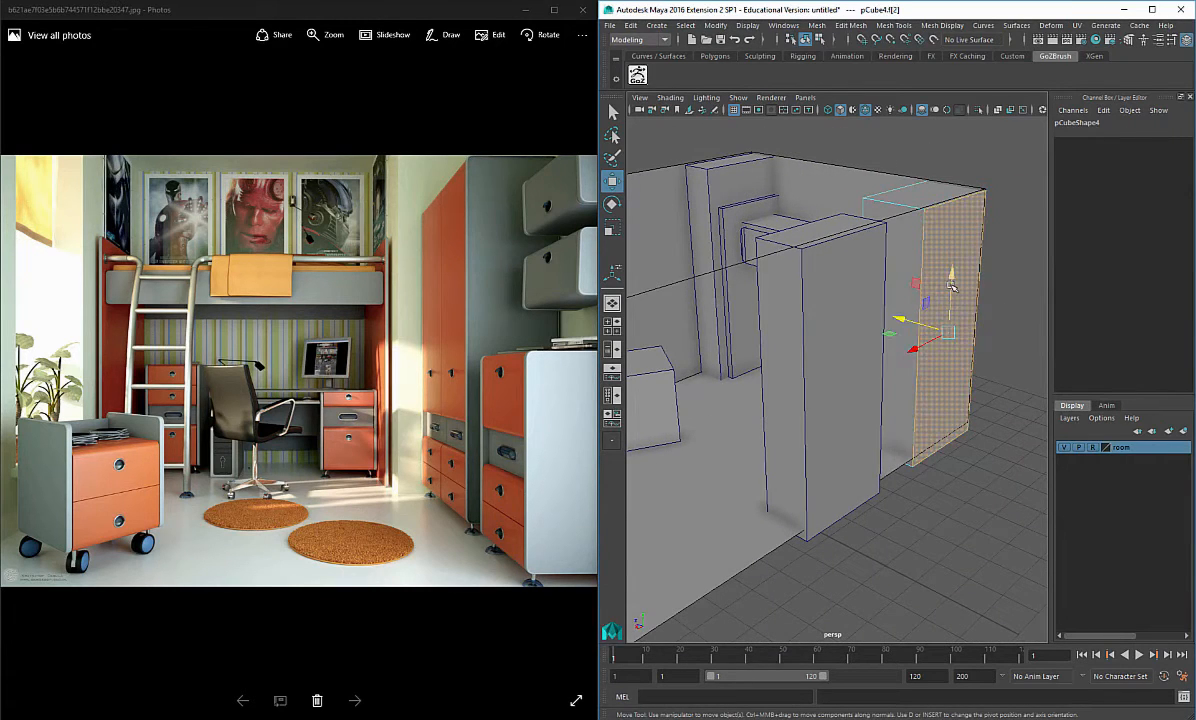
pyautogui.press('Delete')
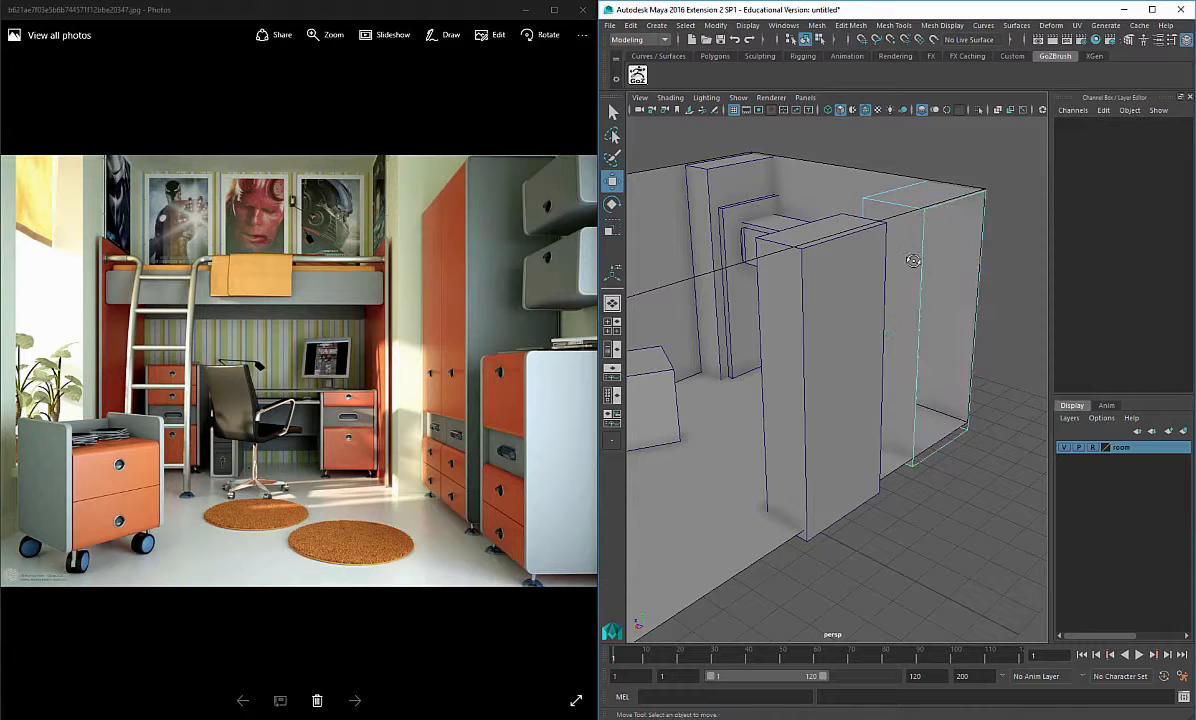
pyautogui.keyDown('alt'); pyautogui.moveTo(913, 260); pyautogui.dragTo(858, 210); pyautogui.keyUp('alt')
pyautogui.moveTo(858, 210); pyautogui.dragTo(918, 171, button='right')
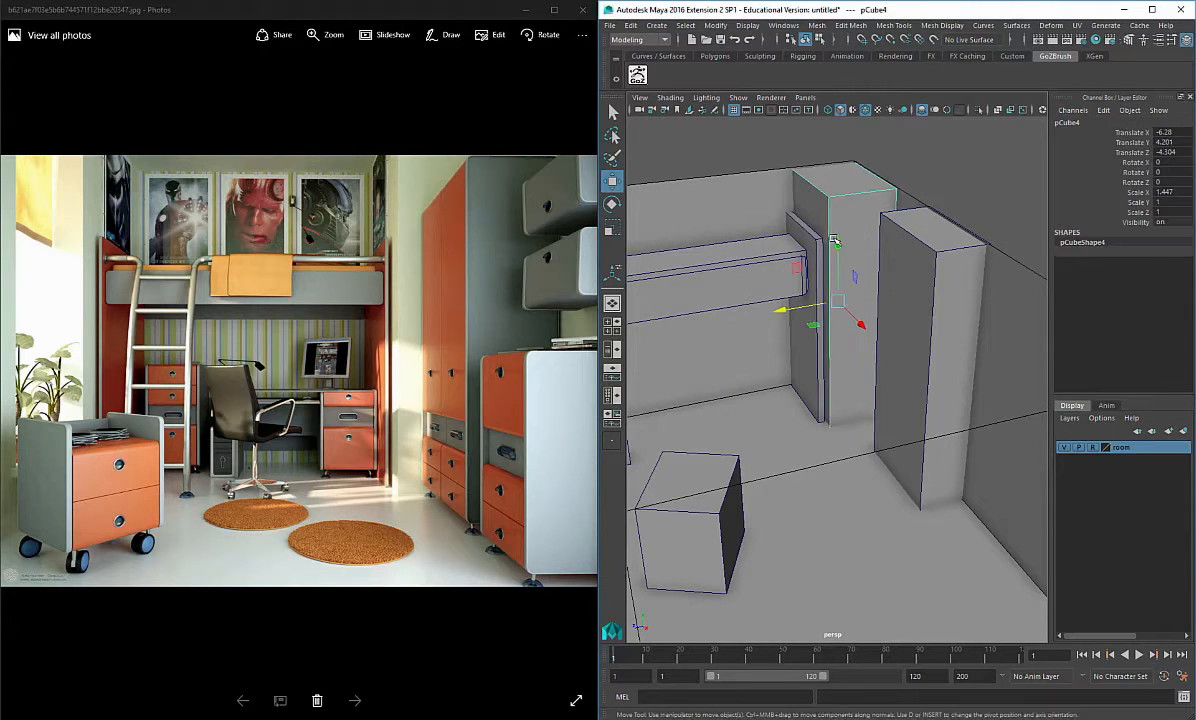
# Step: Duplicate the tall cabinet, move the copy along X to 3.585 and scale it to 1.589 in X
pyautogui.keyDown('alt'); pyautogui.moveTo(835, 241); pyautogui.dragTo(942, 340); pyautogui.keyUp('alt')
pyautogui.press('r')
pyautogui.press('w')
pyautogui.keyDown('alt'); pyautogui.moveTo(942, 340); pyautogui.dragTo(884, 286); pyautogui.keyUp('alt')
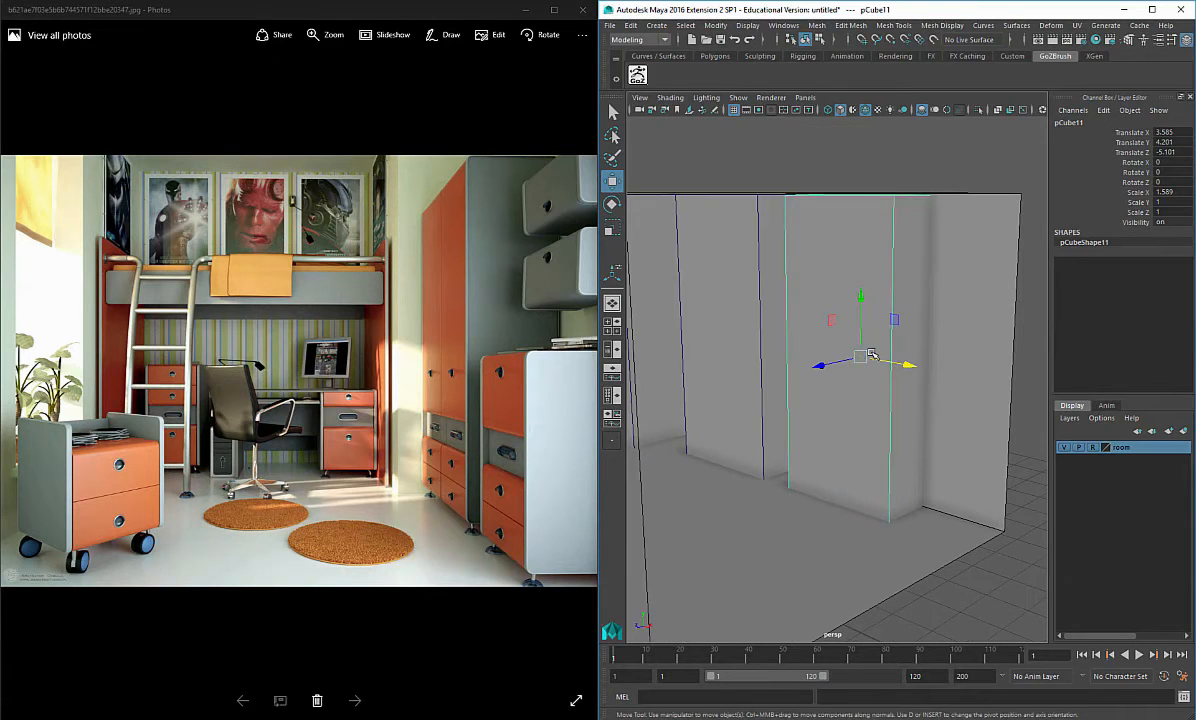
# Step: Scale the new cabinet copy down to a low box of about 1.29, 0.163, 0.812
pyautogui.press('r')
pyautogui.moveTo(860, 357); pyautogui.dragTo(828, 354)
pyautogui.moveTo(863, 300); pyautogui.dragTo(871, 419)
pyautogui.press('w')
# Step: Duplicate the low box into a vertical stack of three and raise the bottom box's top to make a taller floor cabinet
pyautogui.hotkey('ctrl', 'd')
pyautogui.moveTo(845, 452); pyautogui.dragTo(847, 463, button='right')
pyautogui.click(852, 446)
pyautogui.moveTo(851, 423); pyautogui.dragTo(852, 357)
# Step: Select the two upper boxes together and raise them until the top one is at Y 7.128
pyautogui.click(901, 327)
pyautogui.keyDown('shift'); pyautogui.click(878, 257); pyautogui.keyUp('shift')
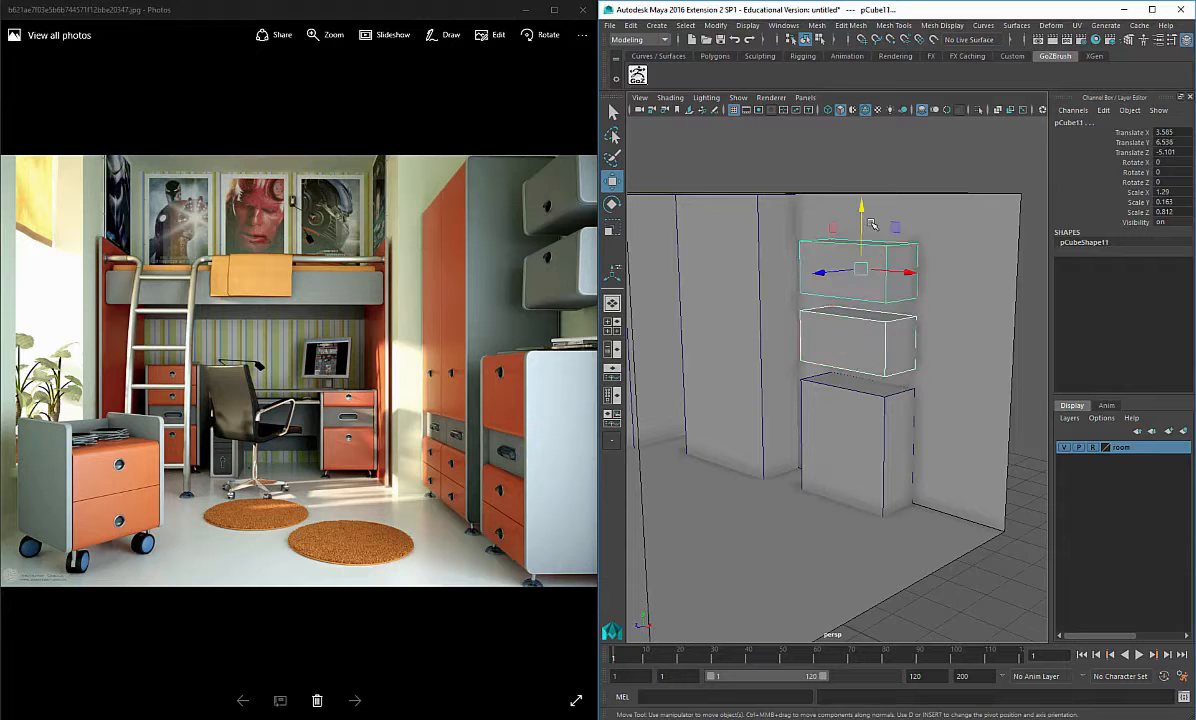
pyautogui.moveTo(860, 209); pyautogui.dragTo(860, 188)
# Step: Compare the blocked-out cabinets and wall boxes with the reference photo from several angles
pyautogui.keyDown('alt'); pyautogui.moveTo(880, 375); pyautogui.dragTo(814, 344); pyautogui.keyUp('alt')
pyautogui.keyDown('alt'); pyautogui.moveTo(814, 344); pyautogui.dragTo(894, 352, button='right'); pyautogui.keyUp('alt')
pyautogui.keyDown('alt'); pyautogui.moveTo(894, 352); pyautogui.dragTo(853, 347); pyautogui.keyUp('alt')
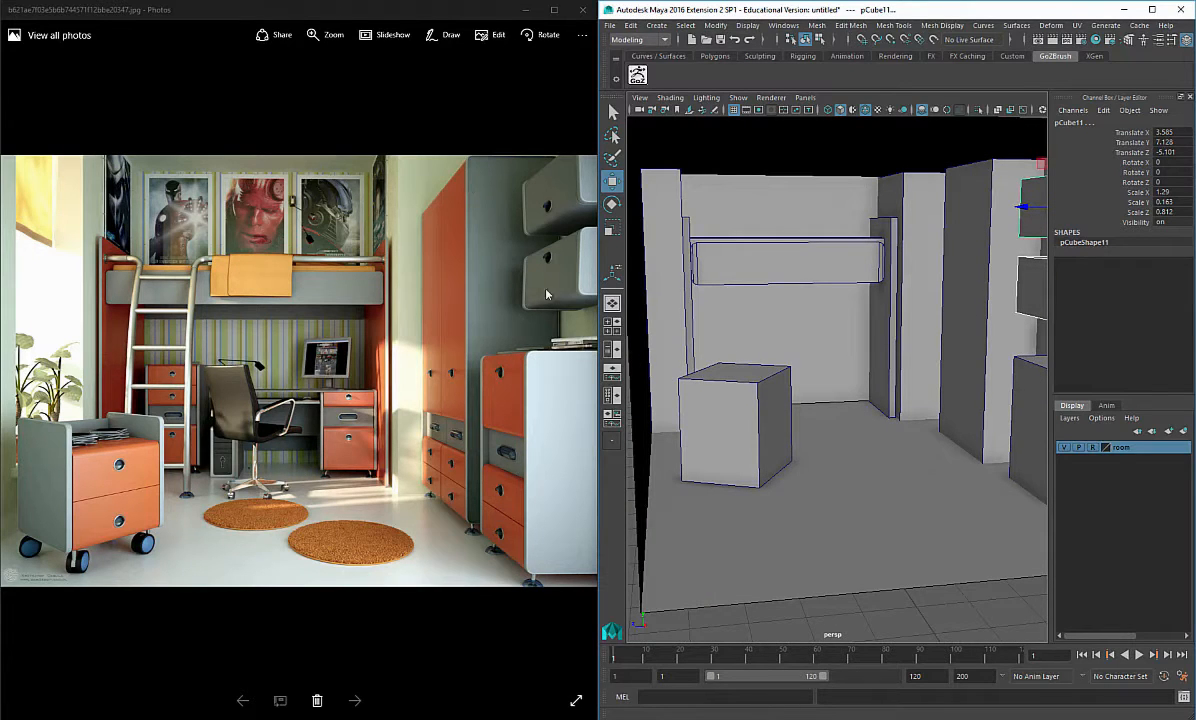
pyautogui.keyDown('alt'); pyautogui.moveTo(825, 242); pyautogui.dragTo(790, 252); pyautogui.keyUp('alt')
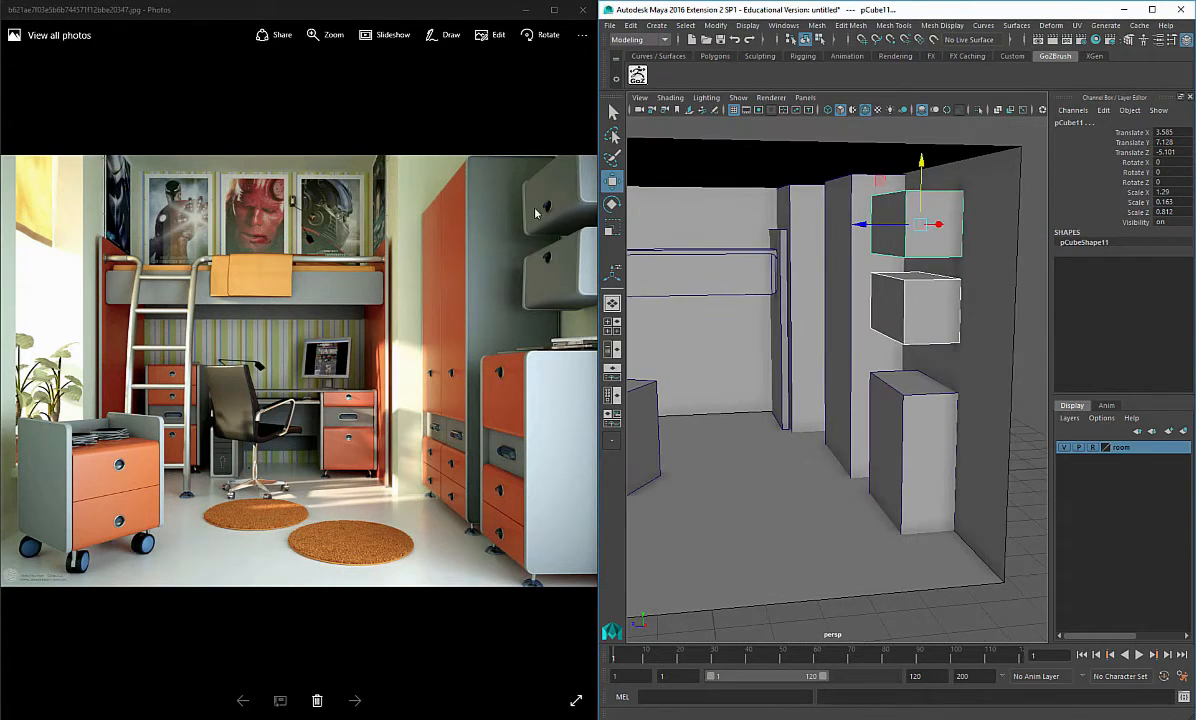
pyautogui.keyDown('alt'); pyautogui.moveTo(795, 310); pyautogui.dragTo(815, 296); pyautogui.keyUp('alt')
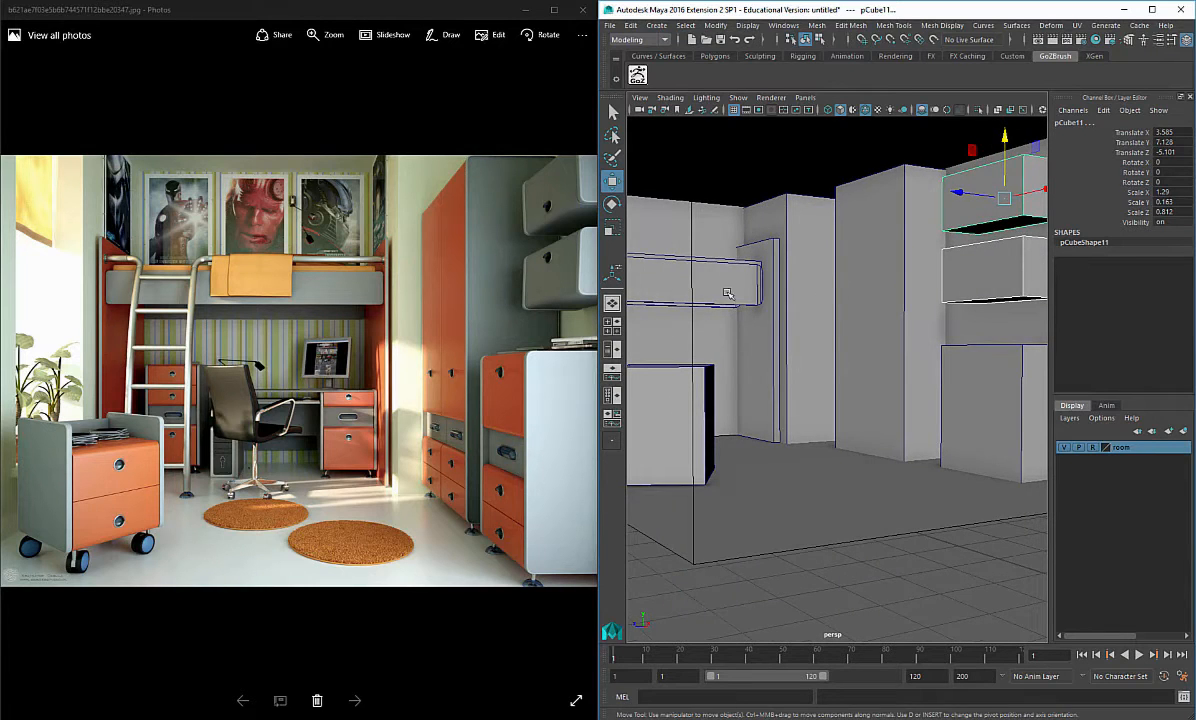
pyautogui.keyDown('alt'); pyautogui.moveTo(727, 293); pyautogui.dragTo(791, 313); pyautogui.keyUp('alt')
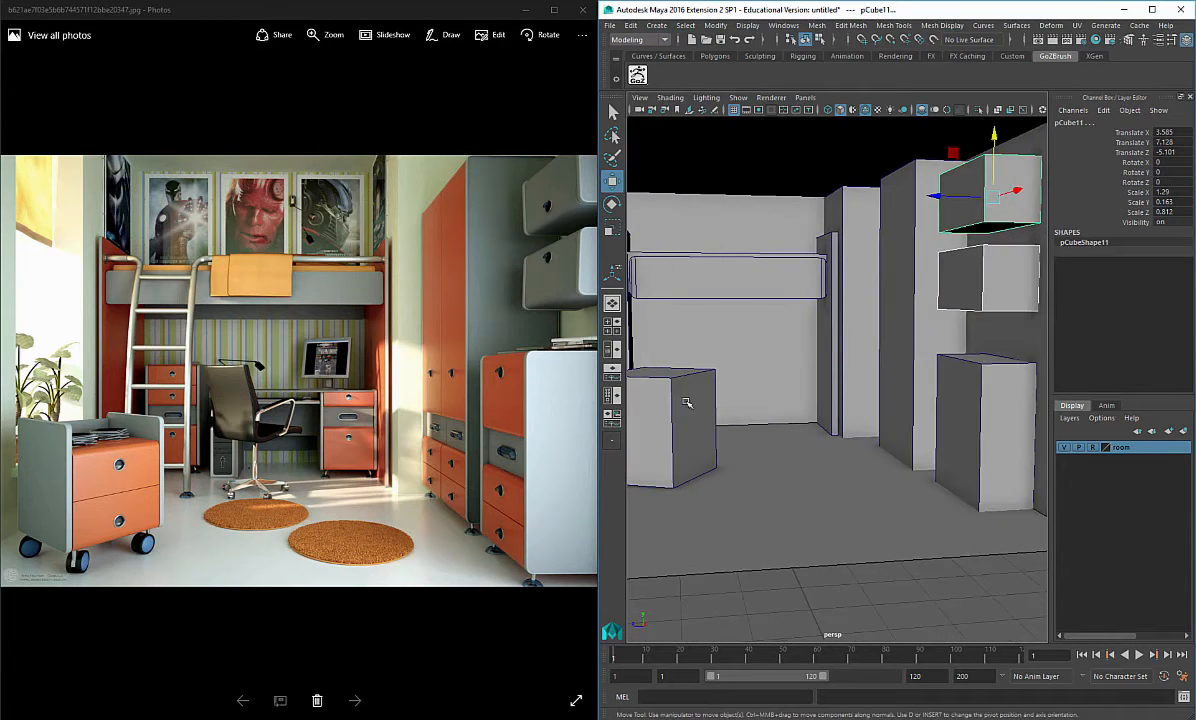
pyautogui.keyDown('alt'); pyautogui.moveTo(812, 369); pyautogui.dragTo(856, 360, button='middle'); pyautogui.keyUp('alt')
pyautogui.moveTo(817, 350)
pyautogui.keyDown('alt'); pyautogui.mouseDown()
pyautogui.moveTo(785, 357)
pyautogui.moveTo(819, 364)
pyautogui.mouseUp(); pyautogui.keyUp('alt')
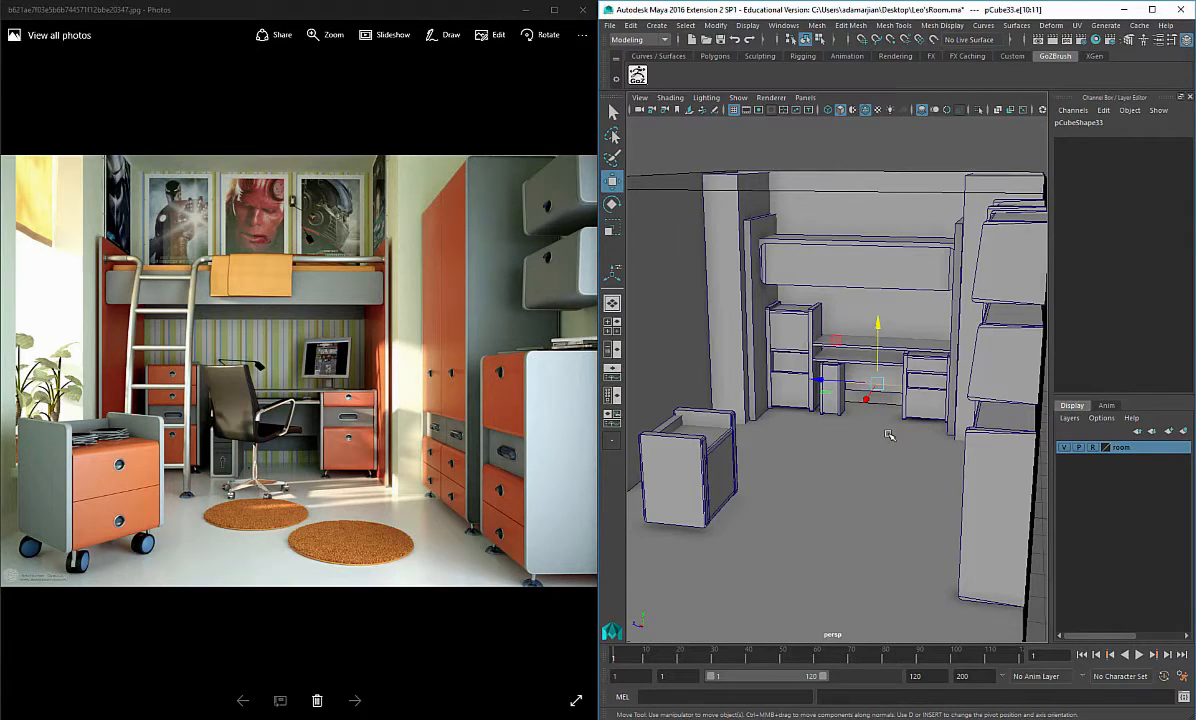
# Step: Examine the detailed room model with its desk, drawer units and wall cabinets from several viewpoints
pyautogui.keyDown('alt'); pyautogui.moveTo(830, 359); pyautogui.dragTo(866, 362); pyautogui.keyUp('alt')
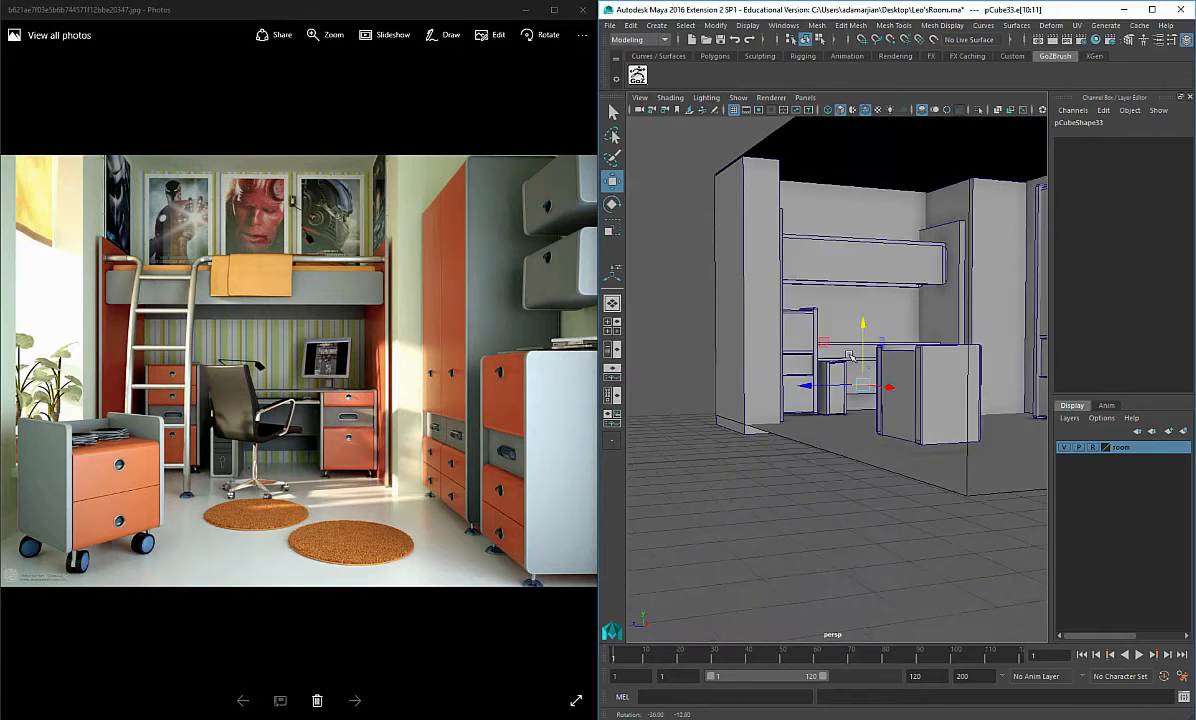
pyautogui.keyDown('alt'); pyautogui.moveTo(866, 362); pyautogui.dragTo(806, 374, button='middle'); pyautogui.keyUp('alt')
pyautogui.keyDown('alt'); pyautogui.moveTo(806, 374); pyautogui.dragTo(824, 381, button='right'); pyautogui.keyUp('alt')
pyautogui.keyDown('alt'); pyautogui.moveTo(824, 381); pyautogui.dragTo(820, 380, button='middle'); pyautogui.keyUp('alt')
pyautogui.keyDown('alt'); pyautogui.moveTo(800, 388); pyautogui.dragTo(984, 281); pyautogui.keyUp('alt')
pyautogui.keyDown('alt'); pyautogui.moveTo(725, 303); pyautogui.dragTo(332, 383); pyautogui.keyUp('alt')
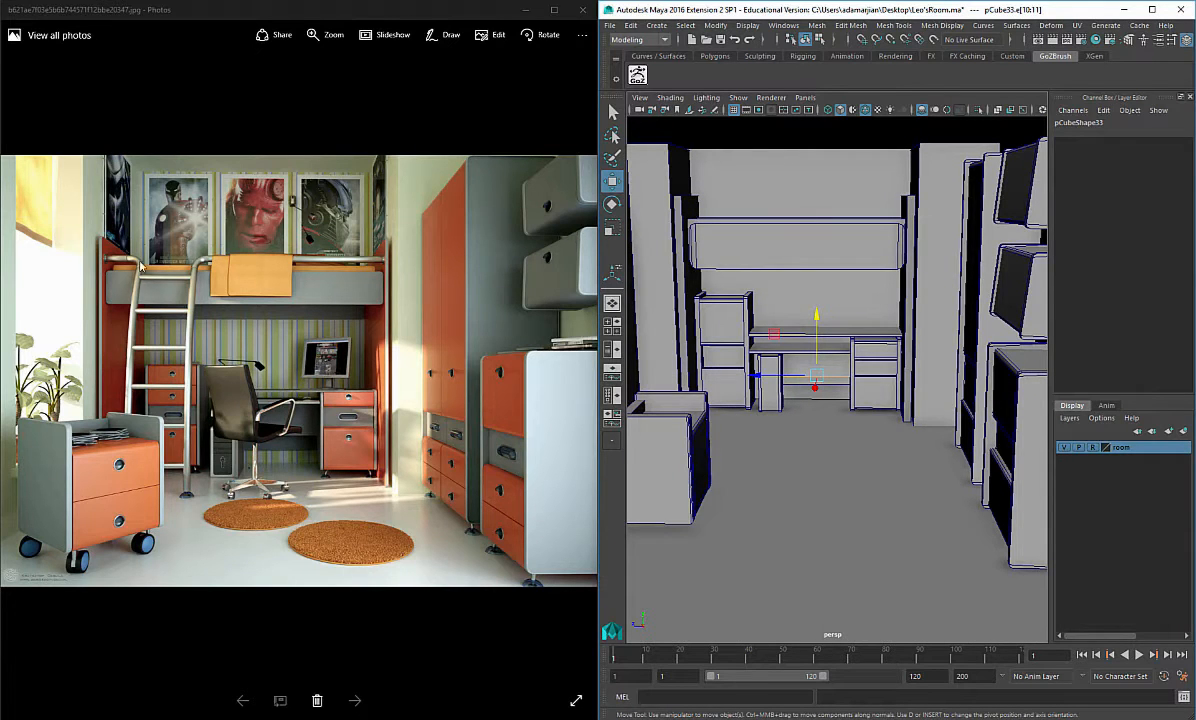
# Step: Separate the drawer cart mesh into its individual parts
pyautogui.keyDown('alt'); pyautogui.moveTo(645, 365); pyautogui.dragTo(683, 420); pyautogui.keyUp('alt')
pyautogui.keyDown('alt'); pyautogui.moveTo(683, 420); pyautogui.dragTo(830, 340, button='middle'); pyautogui.keyUp('alt')
pyautogui.click(730, 390)
pyautogui.keyDown('alt'); pyautogui.moveTo(830, 340); pyautogui.dragTo(878, 400, button='right'); pyautogui.keyUp('alt')
pyautogui.keyDown('alt'); pyautogui.moveTo(878, 400); pyautogui.dragTo(812, 395); pyautogui.keyUp('alt')
pyautogui.keyDown('alt'); pyautogui.moveTo(812, 395); pyautogui.dragTo(914, 375, button='middle'); pyautogui.keyUp('alt')
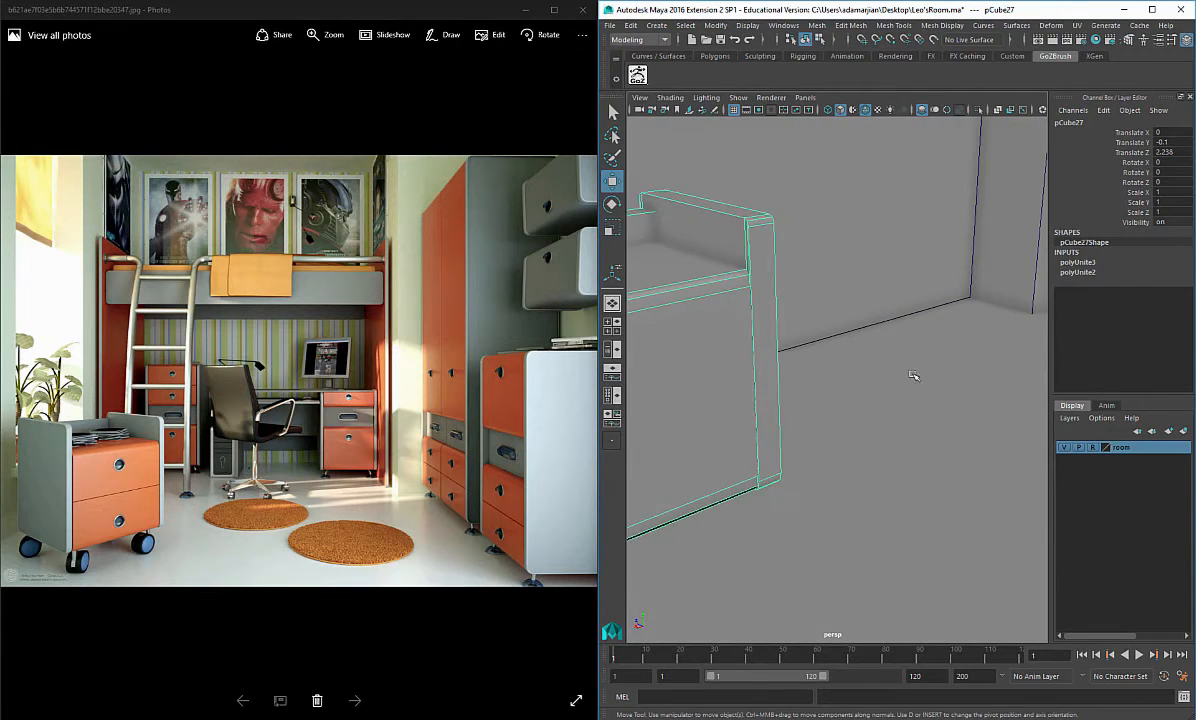
pyautogui.press('f')
pyautogui.keyDown('shift'); pyautogui.moveTo(840, 342); pyautogui.dragTo(774, 506, button='right'); pyautogui.keyUp('shift')
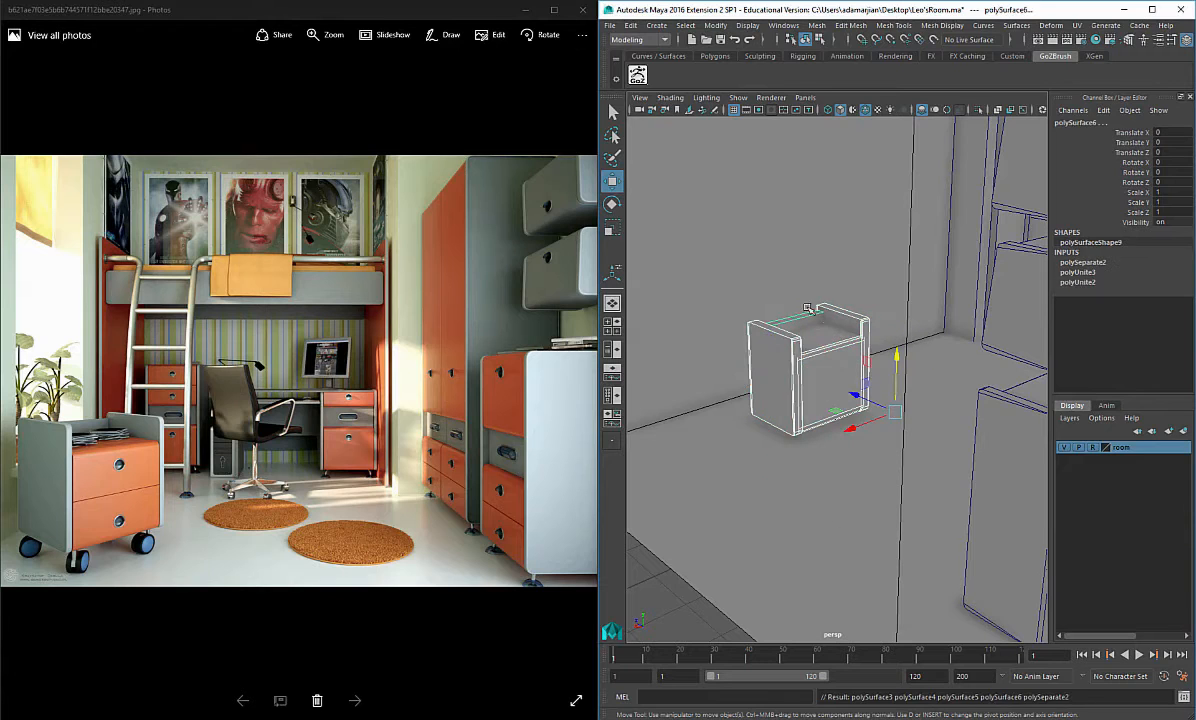
# Step: Isolate the drawer cart's parts from the room and select only the inner drawer box
pyautogui.click(835, 385)
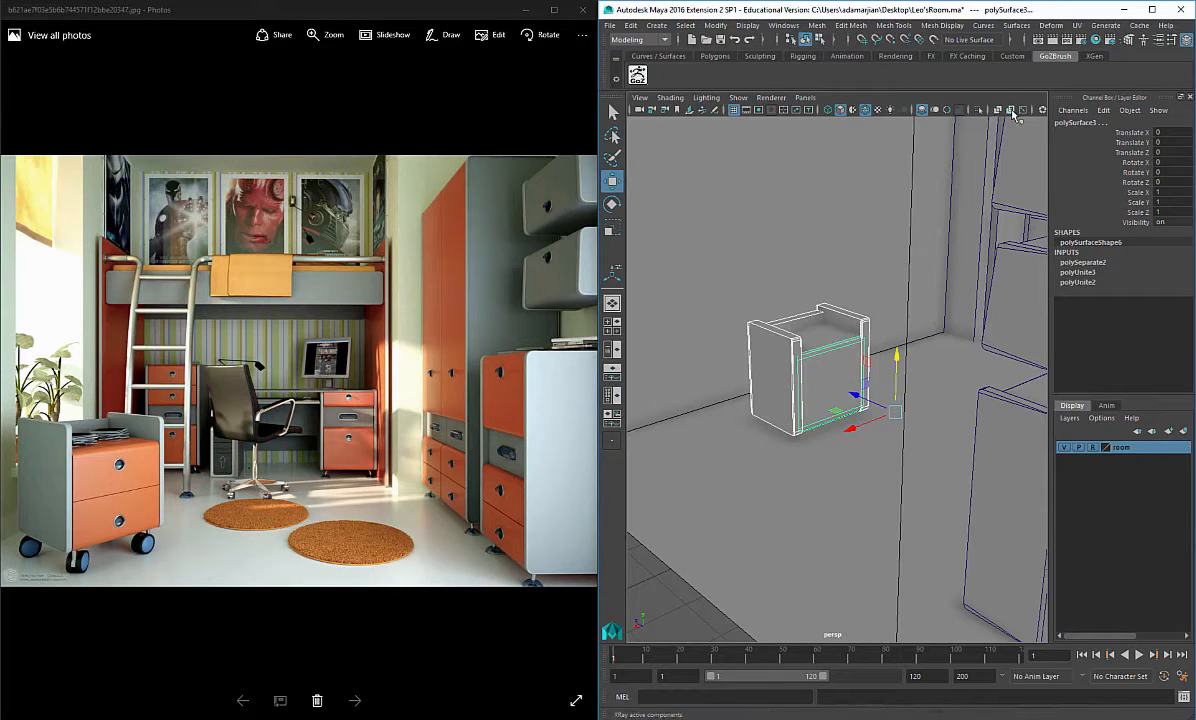
pyautogui.click(980, 110)
pyautogui.keyDown('alt'); pyautogui.moveTo(830, 360); pyautogui.dragTo(894, 379, button='right'); pyautogui.keyUp('alt')
pyautogui.keyDown('alt'); pyautogui.moveTo(894, 379); pyautogui.dragTo(929, 368); pyautogui.keyUp('alt')
pyautogui.click(814, 368)
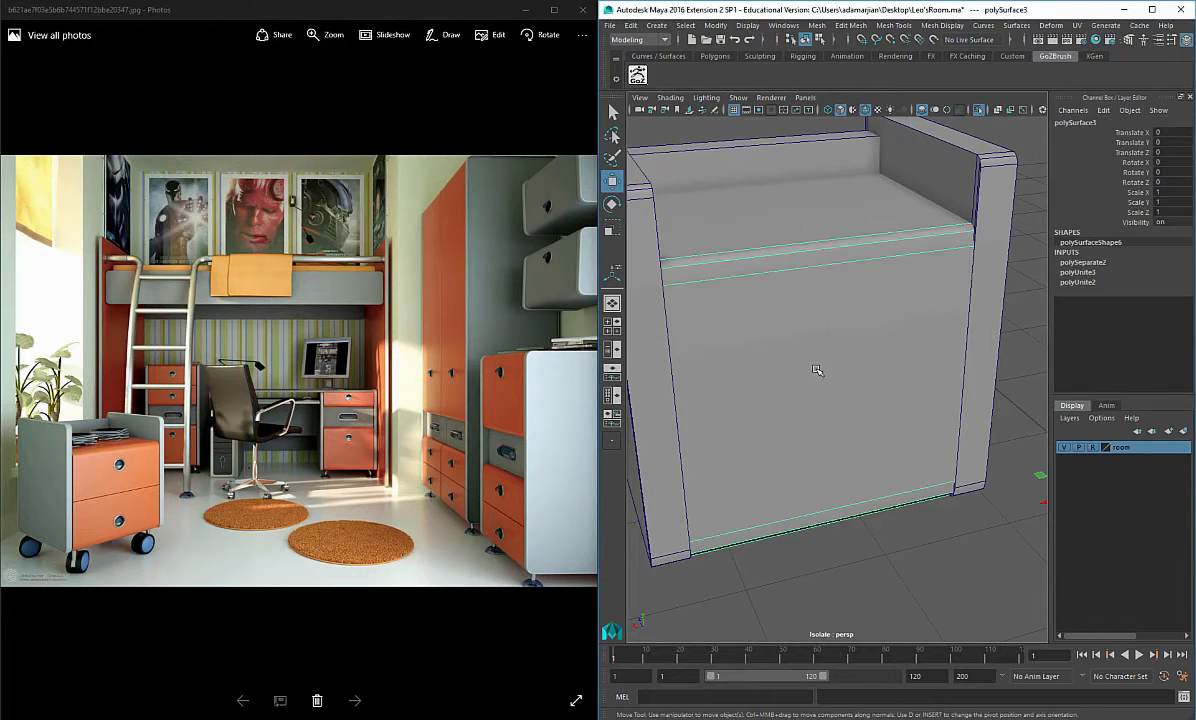
# Step: Center the pivot of the inner drawer box, trying it with a test move that is undone
pyautogui.keyDown('alt'); pyautogui.moveTo(814, 368); pyautogui.dragTo(782, 349); pyautogui.keyUp('alt')
pyautogui.scroll(-5, 786, 353)
pyautogui.press('space')
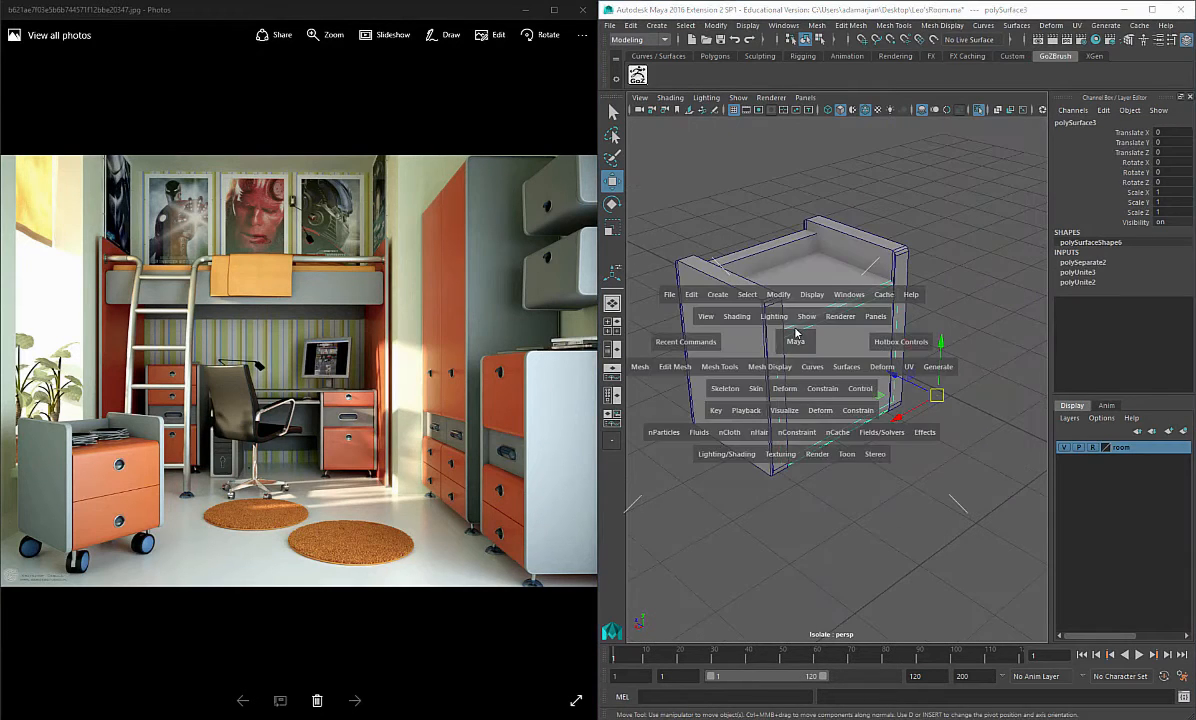
pyautogui.moveTo(783, 297); pyautogui.dragTo(806, 391)
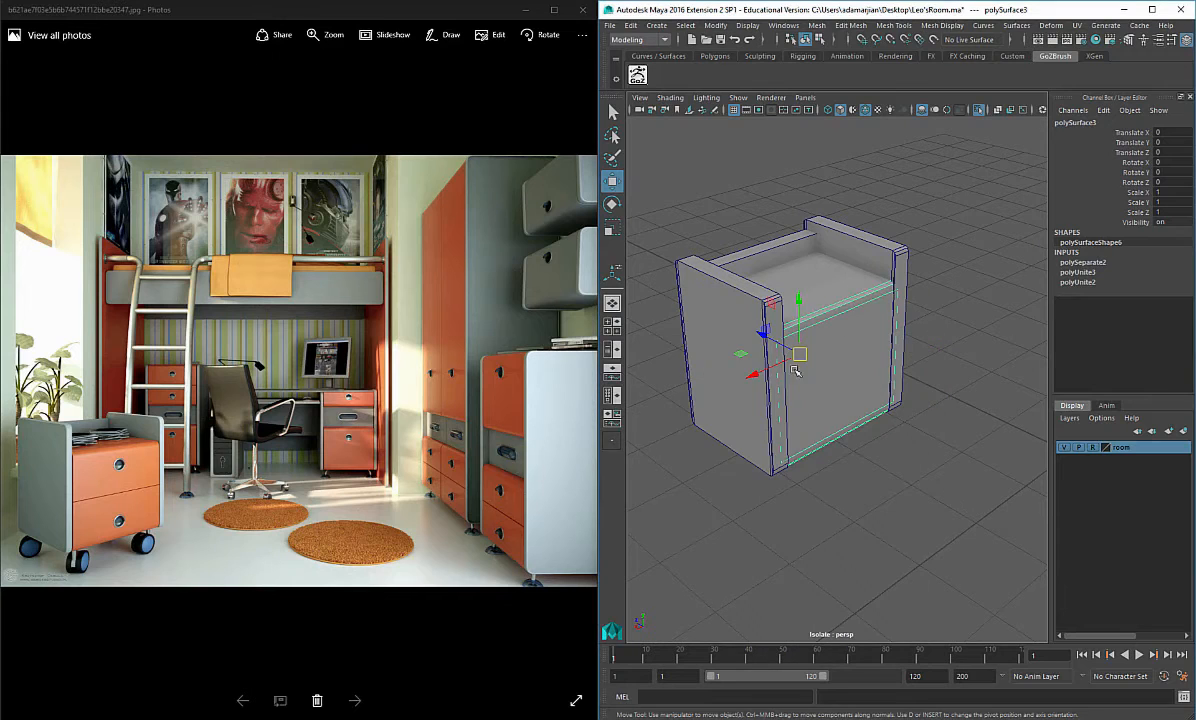
pyautogui.moveTo(762, 337); pyautogui.dragTo(838, 428)
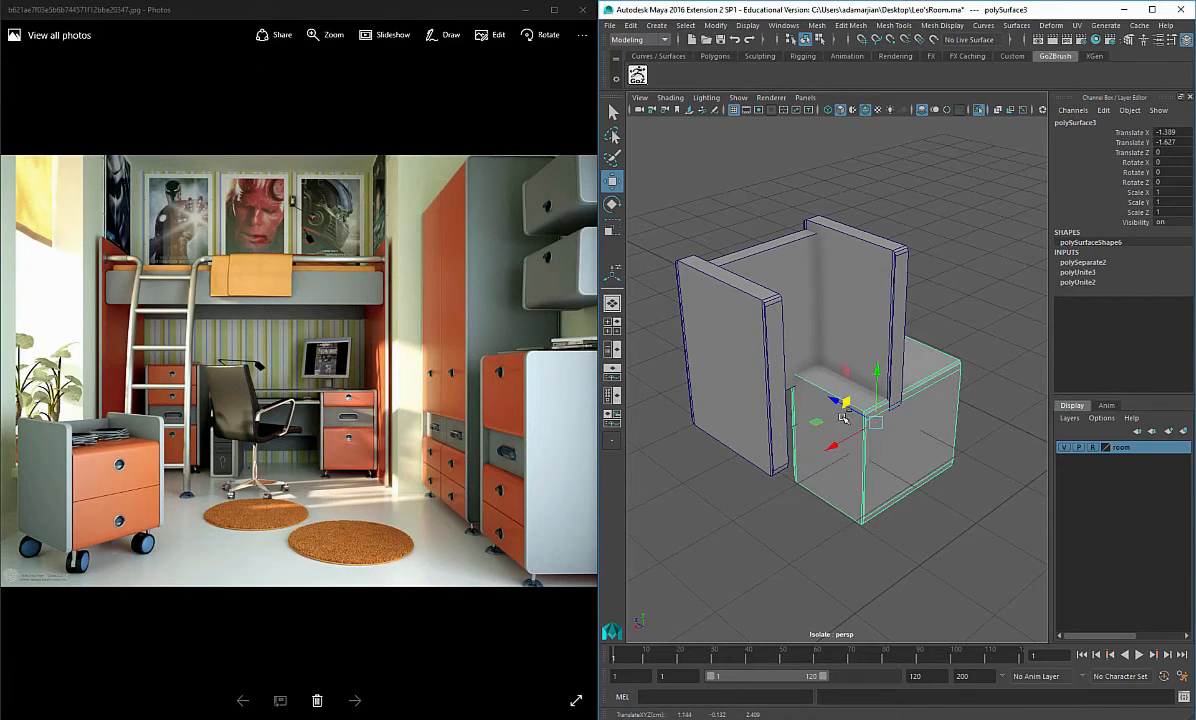
pyautogui.hotkey('ctrl', 'z')
# Step: Delete the inner drawer box's faces that are hidden behind the cart's side and back panels
pyautogui.keyDown('alt'); pyautogui.moveTo(990, 450); pyautogui.dragTo(880, 385); pyautogui.keyUp('alt')
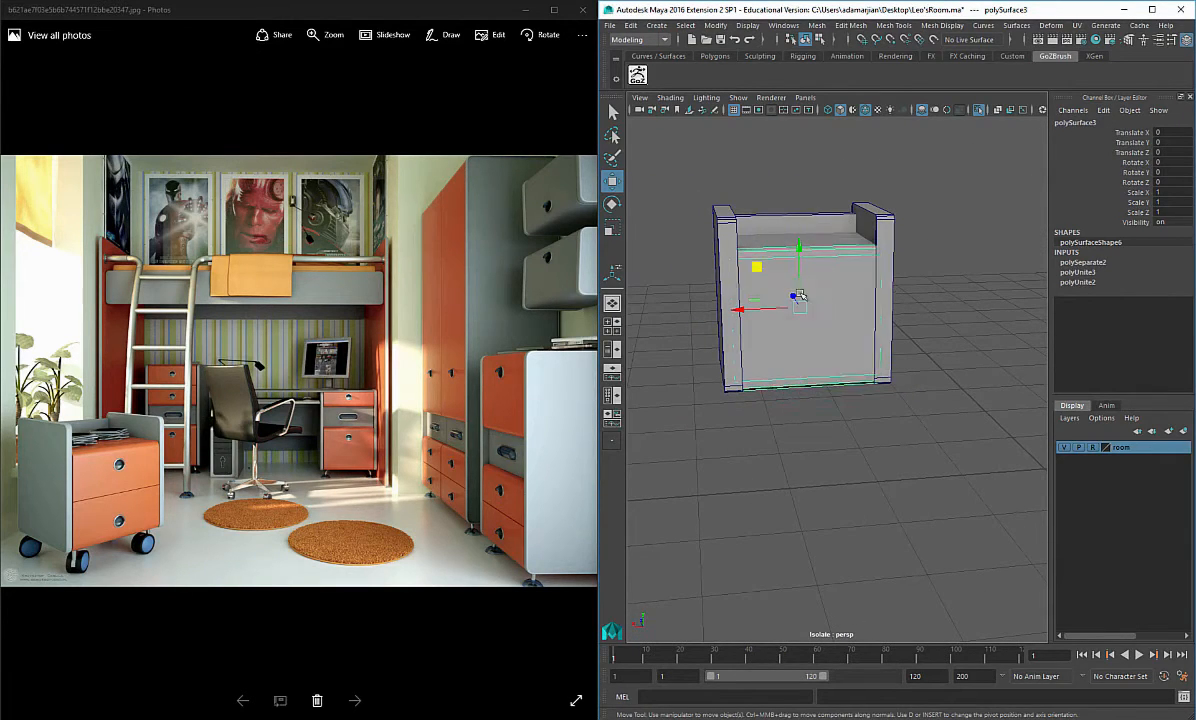
pyautogui.click(800, 296)
pyautogui.keyDown('alt'); pyautogui.moveTo(924, 459); pyautogui.dragTo(817, 314); pyautogui.keyUp('alt')
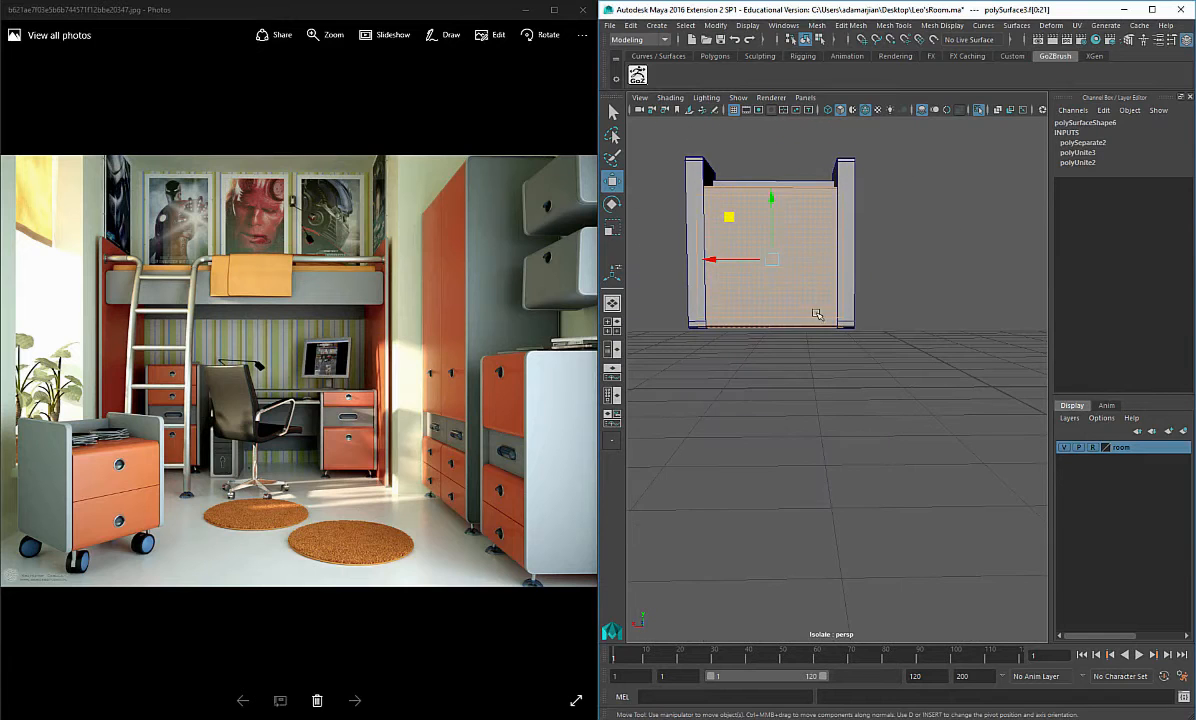
pyautogui.keyDown('alt'); pyautogui.moveTo(792, 451); pyautogui.dragTo(840, 330); pyautogui.keyUp('alt')
pyautogui.press('4')
pyautogui.keyDown('alt'); pyautogui.moveTo(880, 362); pyautogui.dragTo(840, 362, button='middle'); pyautogui.keyUp('alt')
pyautogui.keyDown('alt'); pyautogui.moveTo(840, 362); pyautogui.dragTo(779, 373); pyautogui.keyUp('alt')
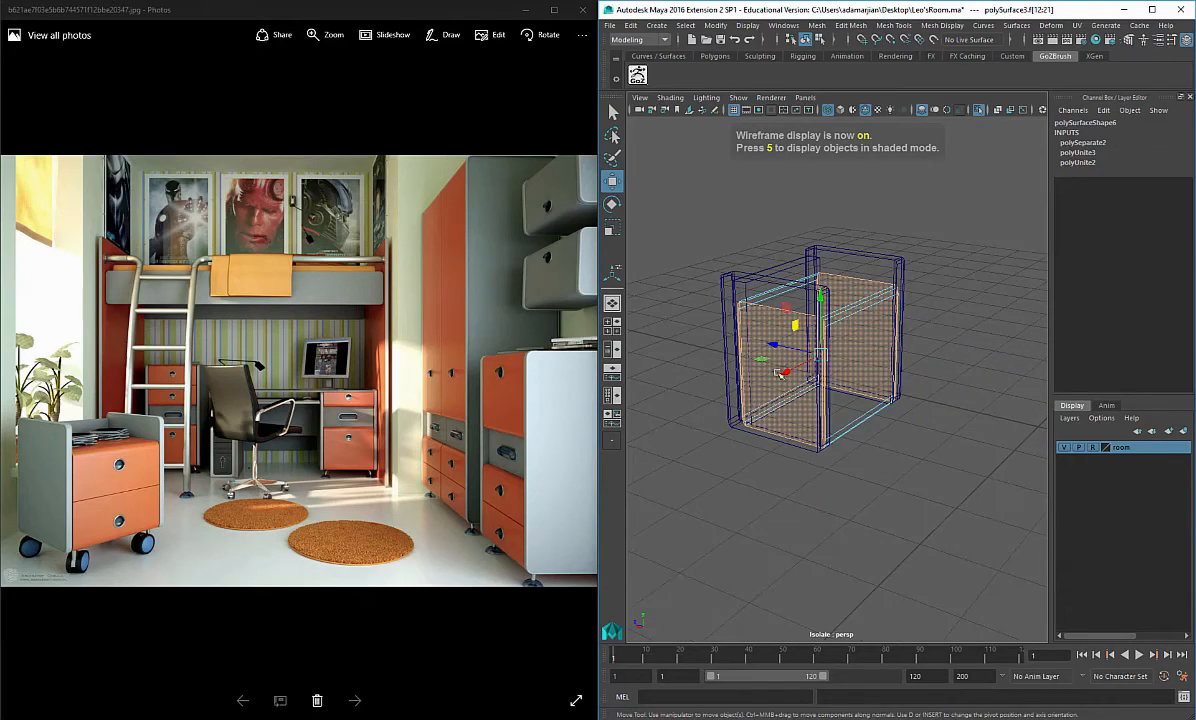
pyautogui.keyDown('alt'); pyautogui.moveTo(864, 345); pyautogui.dragTo(750, 396); pyautogui.keyUp('alt')
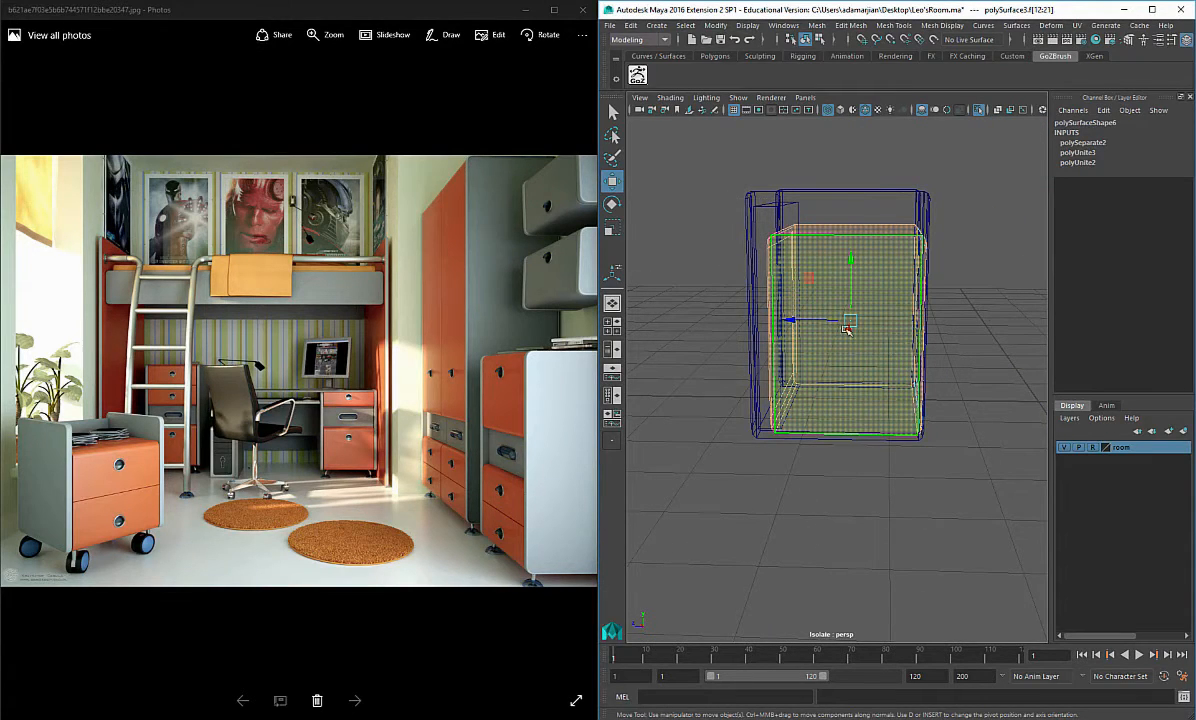
pyautogui.keyDown('alt'); pyautogui.moveTo(847, 330); pyautogui.dragTo(822, 477); pyautogui.keyUp('alt')
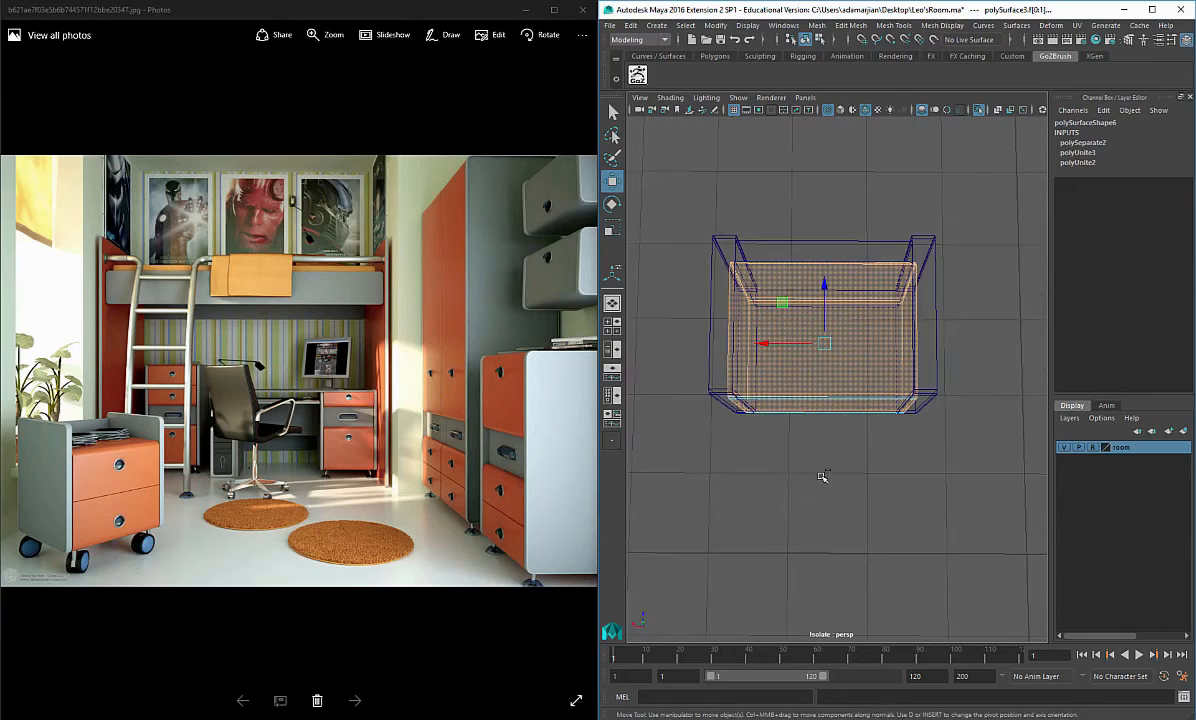
pyautogui.keyDown('alt'); pyautogui.moveTo(826, 418); pyautogui.dragTo(908, 454); pyautogui.keyUp('alt')
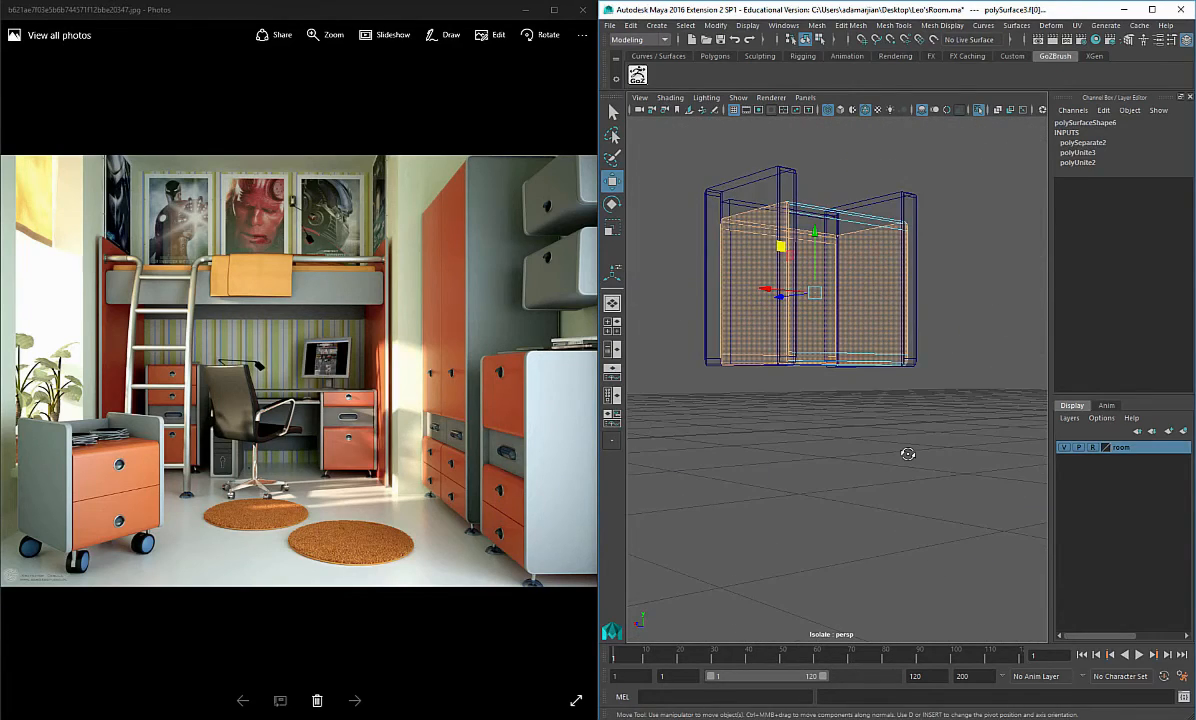
pyautogui.press('5')
pyautogui.moveTo(921, 368)
pyautogui.keyDown('alt'); pyautogui.mouseDown()
pyautogui.moveTo(915, 345)
pyautogui.moveTo(929, 326)
pyautogui.moveTo(942, 368)
pyautogui.moveTo(858, 374)
pyautogui.moveTo(860, 350)
pyautogui.mouseUp(); pyautogui.keyUp('alt')
pyautogui.click(942, 368)
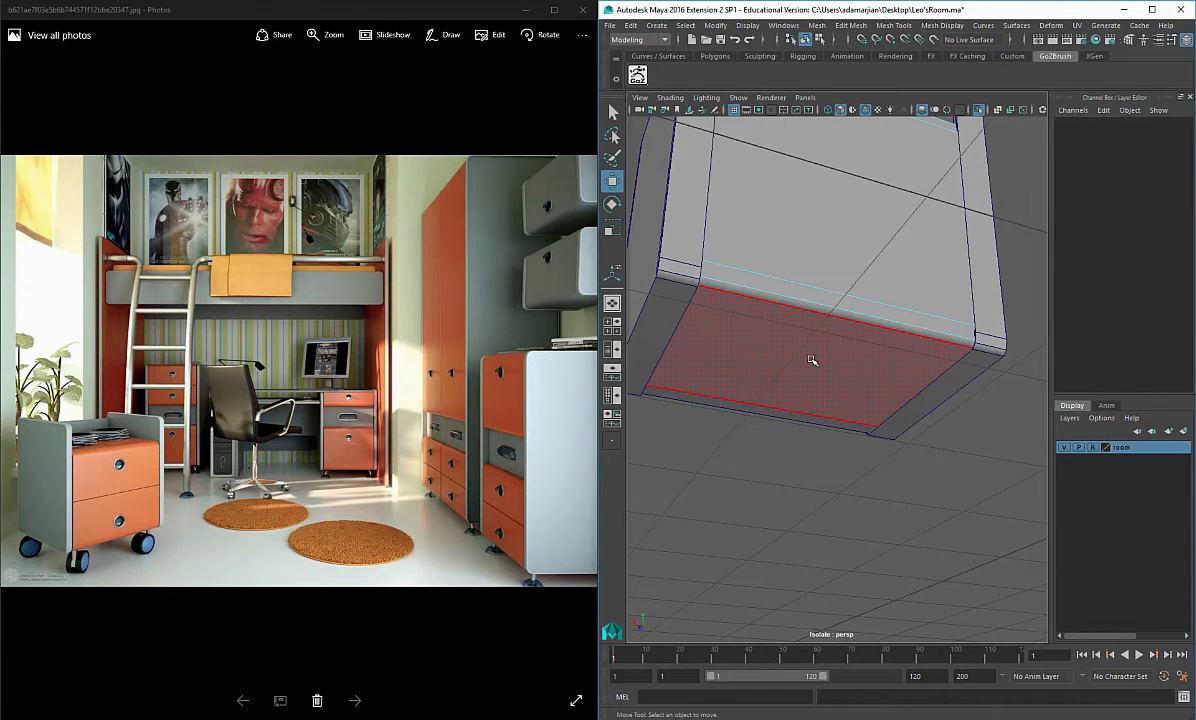
# Step: Raise the inner box's bottom face slightly and recess the box between the side panels at Translate Z 0.061
pyautogui.click(812, 360)
pyautogui.press('b')
pyautogui.moveTo(801, 317); pyautogui.dragTo(854, 288)
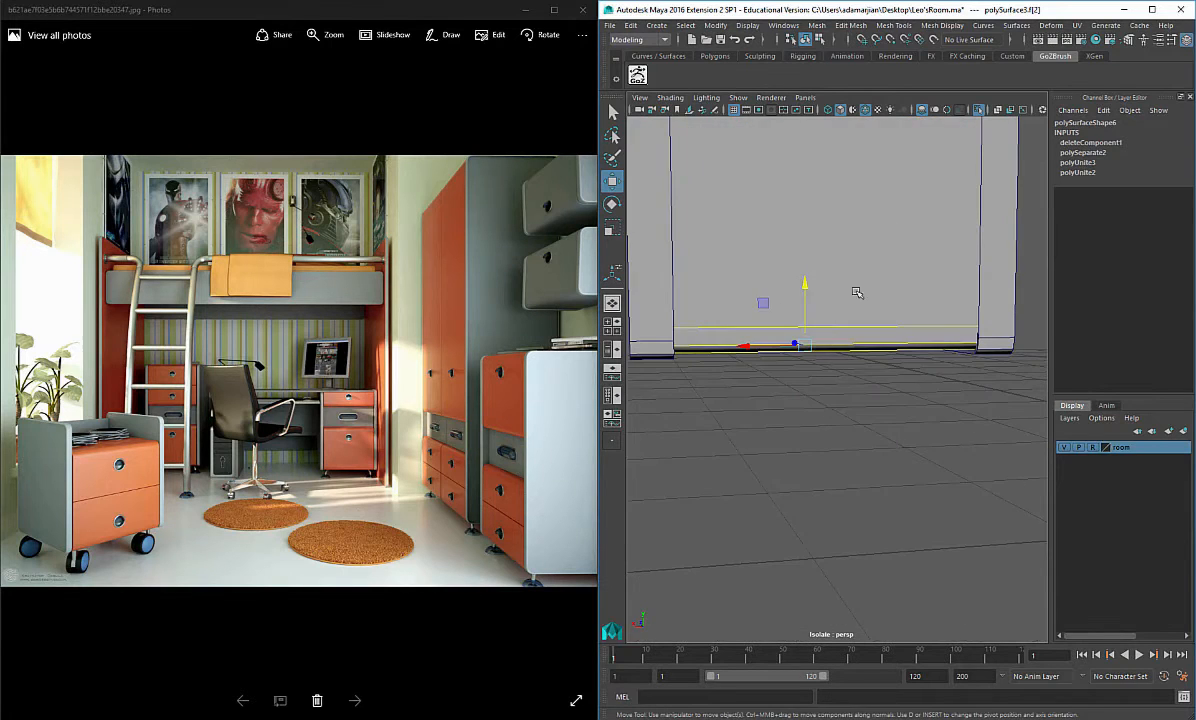
pyautogui.moveTo(854, 288); pyautogui.dragTo(920, 267, button='right')
pyautogui.scroll(-5, 870, 299)
pyautogui.keyDown('alt'); pyautogui.moveTo(870, 299); pyautogui.dragTo(855, 357); pyautogui.keyUp('alt')
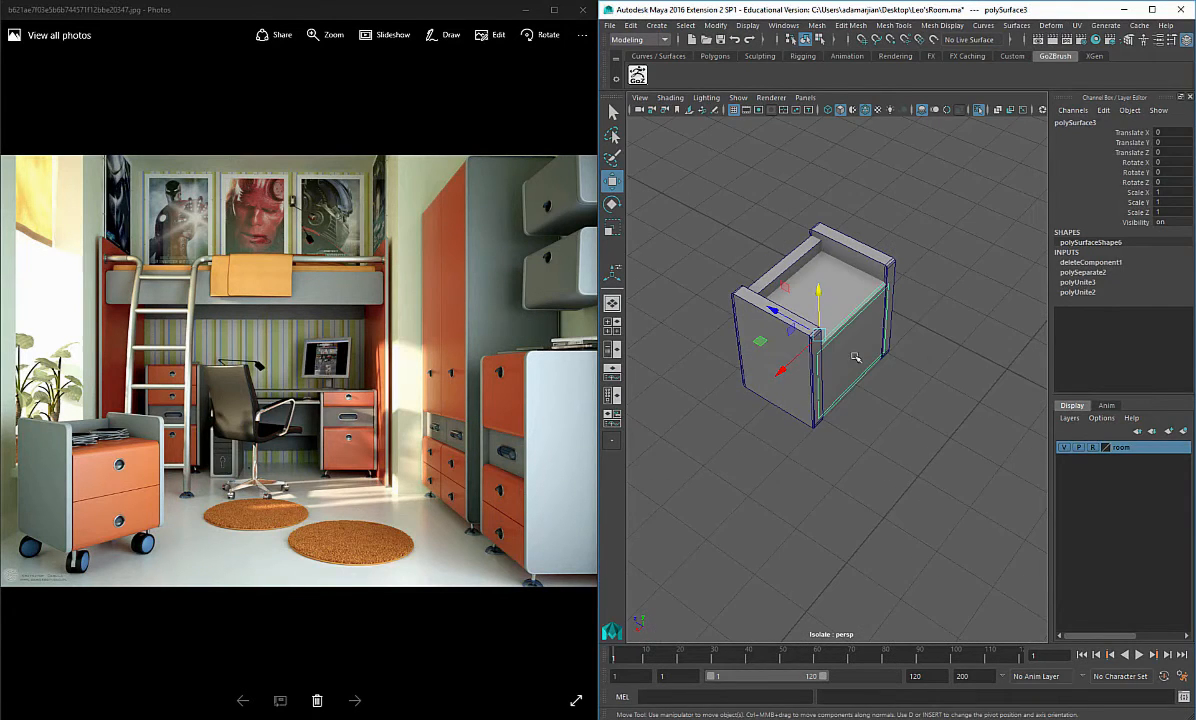
pyautogui.moveTo(773, 313); pyautogui.dragTo(729, 264)
# Step: Combine the inner drawer box and the surrounding panels into a single cart mesh
pyautogui.moveTo(865, 425); pyautogui.dragTo(872, 454)
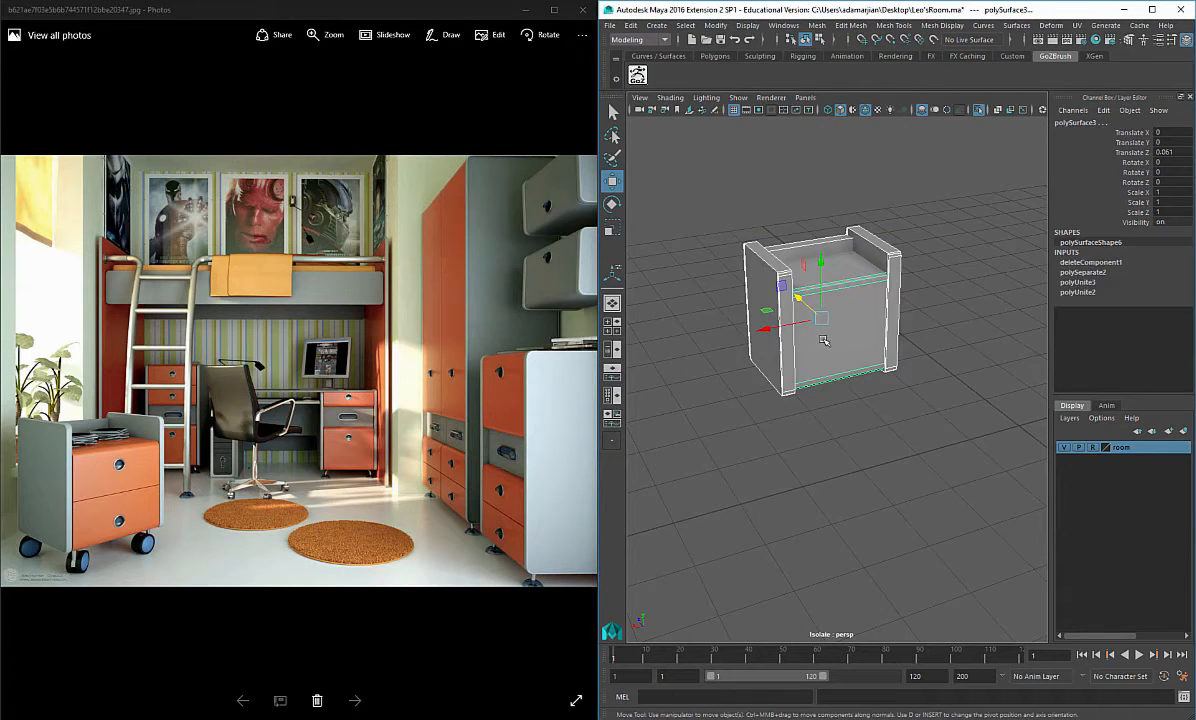
pyautogui.keyDown('alt'); pyautogui.moveTo(896, 398); pyautogui.dragTo(865, 352); pyautogui.keyUp('alt')
pyautogui.scroll(4, 868, 349)
pyautogui.keyDown('alt'); pyautogui.moveTo(870, 347); pyautogui.dragTo(907, 422, button='middle'); pyautogui.keyUp('alt')
pyautogui.keyDown('shift'); pyautogui.moveTo(909, 342); pyautogui.dragTo(875, 551, button='right'); pyautogui.keyUp('shift')
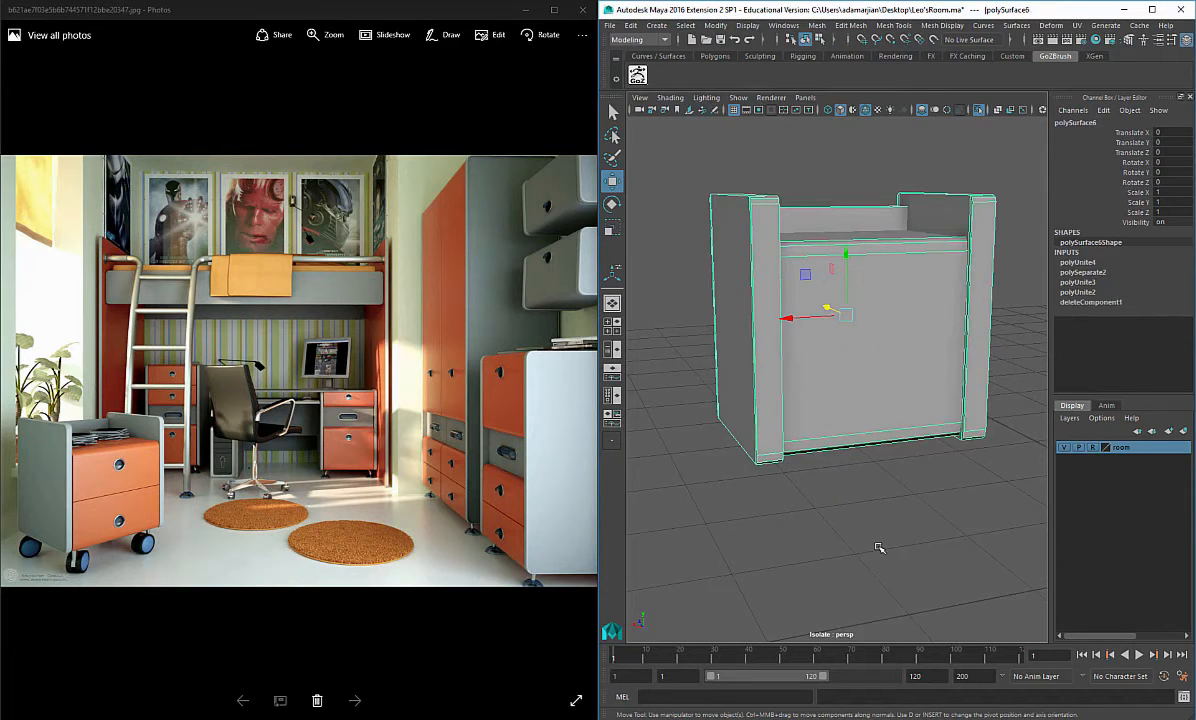
# Step: End the cart's isolation, turn off the wireframe overlay on shaded objects, and deselect the cart
pyautogui.keyDown('alt'); pyautogui.moveTo(876, 380); pyautogui.dragTo(789, 374); pyautogui.keyUp('alt')
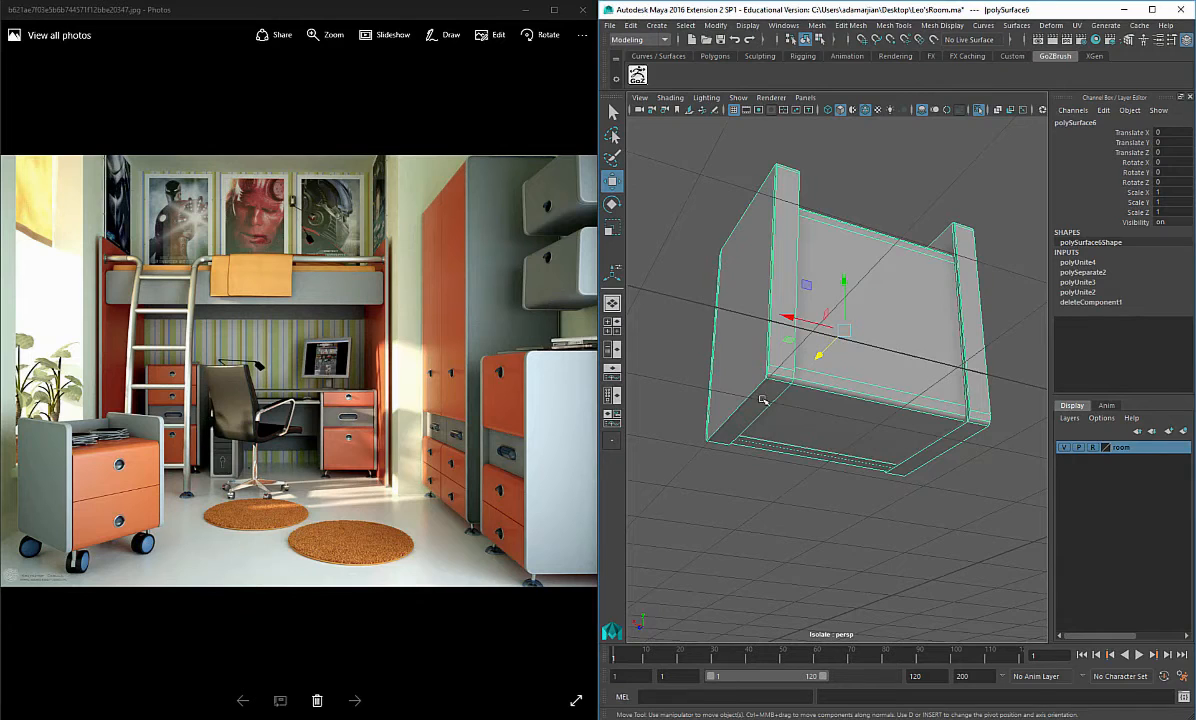
pyautogui.keyDown('alt'); pyautogui.moveTo(762, 400); pyautogui.dragTo(817, 474); pyautogui.keyUp('alt')
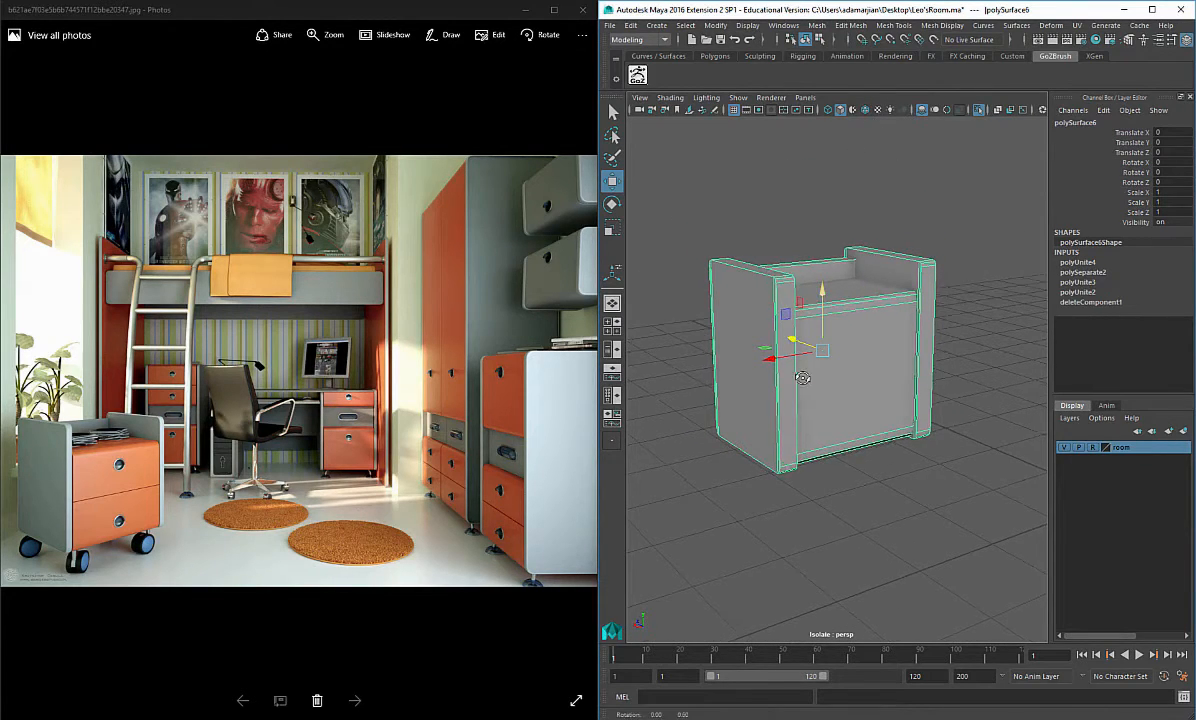
pyautogui.click(865, 110)
pyautogui.keyDown('alt'); pyautogui.moveTo(861, 321); pyautogui.dragTo(911, 347); pyautogui.keyUp('alt')
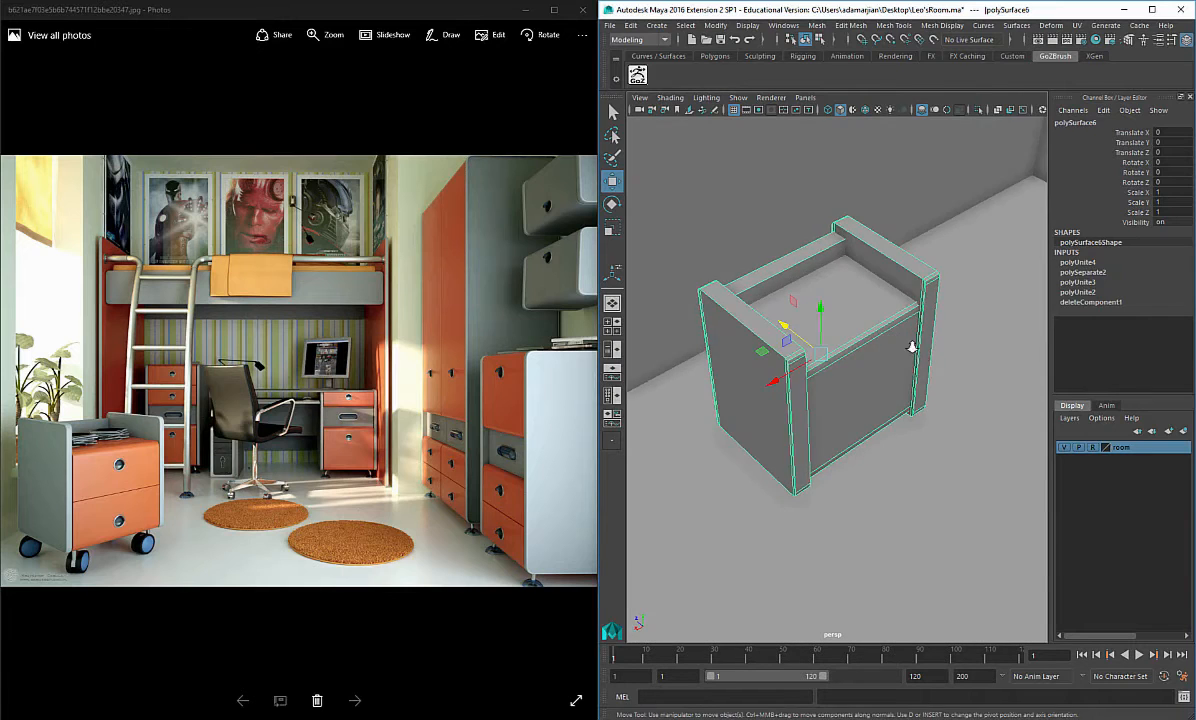
pyautogui.keyDown('alt'); pyautogui.moveTo(911, 347); pyautogui.dragTo(780, 336, button='right'); pyautogui.keyUp('alt')
pyautogui.keyDown('alt'); pyautogui.moveTo(780, 336); pyautogui.dragTo(871, 264); pyautogui.keyUp('alt')
pyautogui.keyDown('alt'); pyautogui.moveTo(827, 291); pyautogui.dragTo(904, 314, button='middle'); pyautogui.keyUp('alt')
pyautogui.keyDown('alt'); pyautogui.moveTo(904, 314); pyautogui.dragTo(796, 449); pyautogui.keyUp('alt')
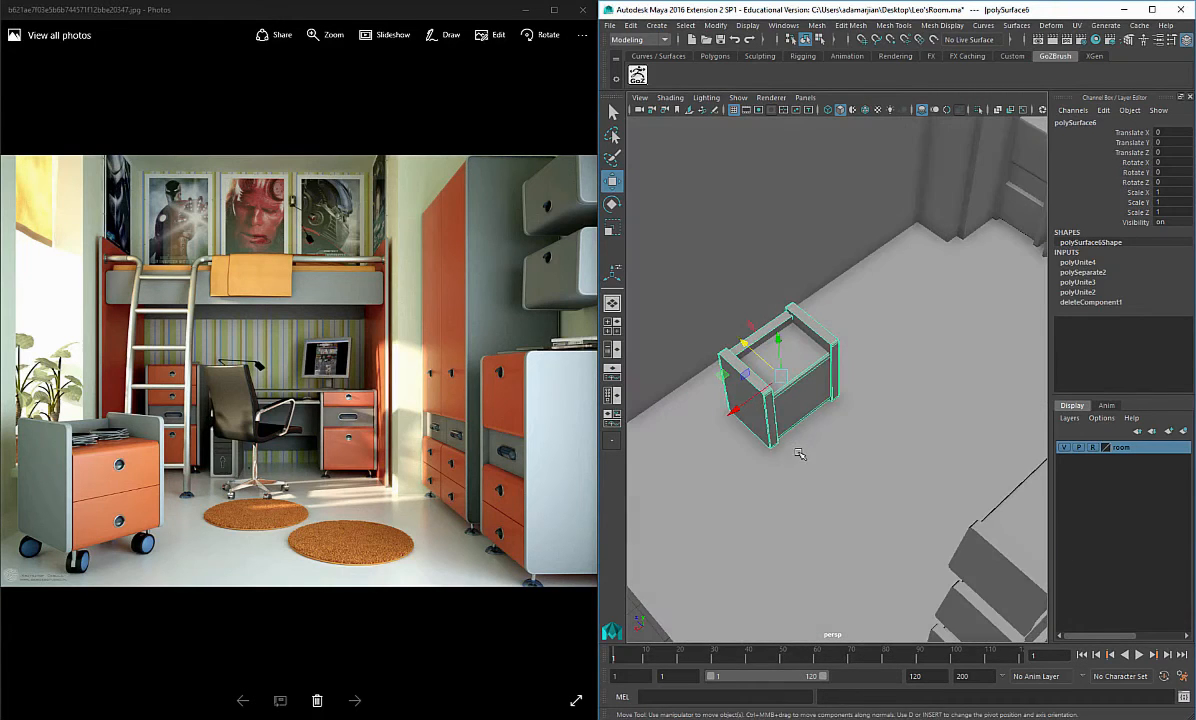
pyautogui.moveTo(799, 444)
pyautogui.keyDown('shift'); pyautogui.mouseDown(button='right')
pyautogui.moveTo(800, 477)
pyautogui.moveTo(796, 414)
pyautogui.moveTo(796, 437)
pyautogui.mouseUp(button='right'); pyautogui.keyUp('shift')
pyautogui.scroll(-6, 771, 427)
pyautogui.click(751, 462)
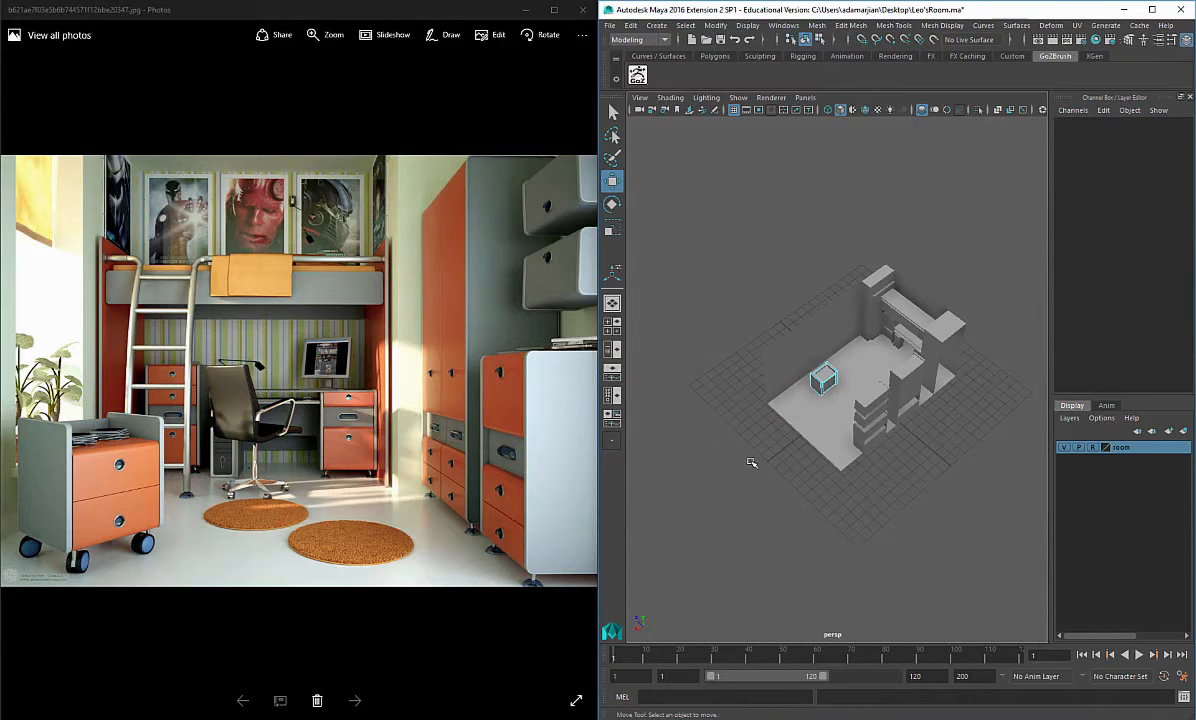
pyautogui.click(826, 388)
pyautogui.click(720, 382)
pyautogui.scroll(6, 767, 402)
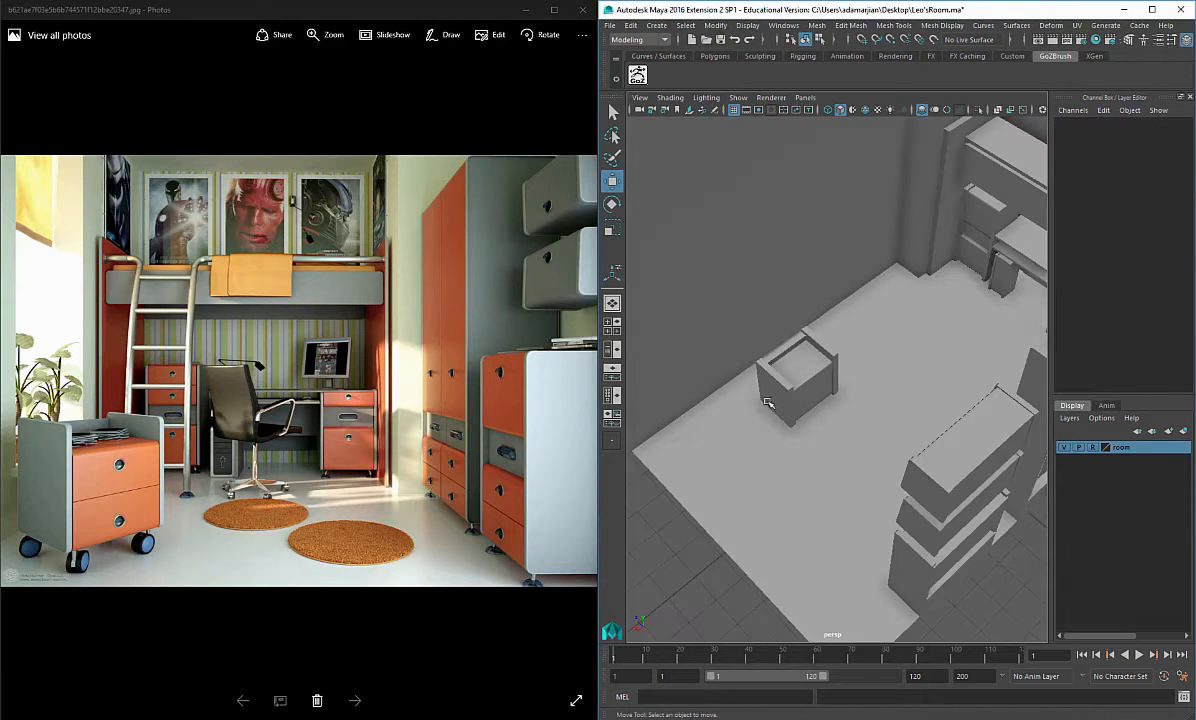
pyautogui.scroll(5, 820, 404)
# Step: Create a small upright polygon cube on the floor beside the cart and smooth it with 1 division
pyautogui.keyDown('shift'); pyautogui.rightClick(915, 471); pyautogui.keyUp('shift')
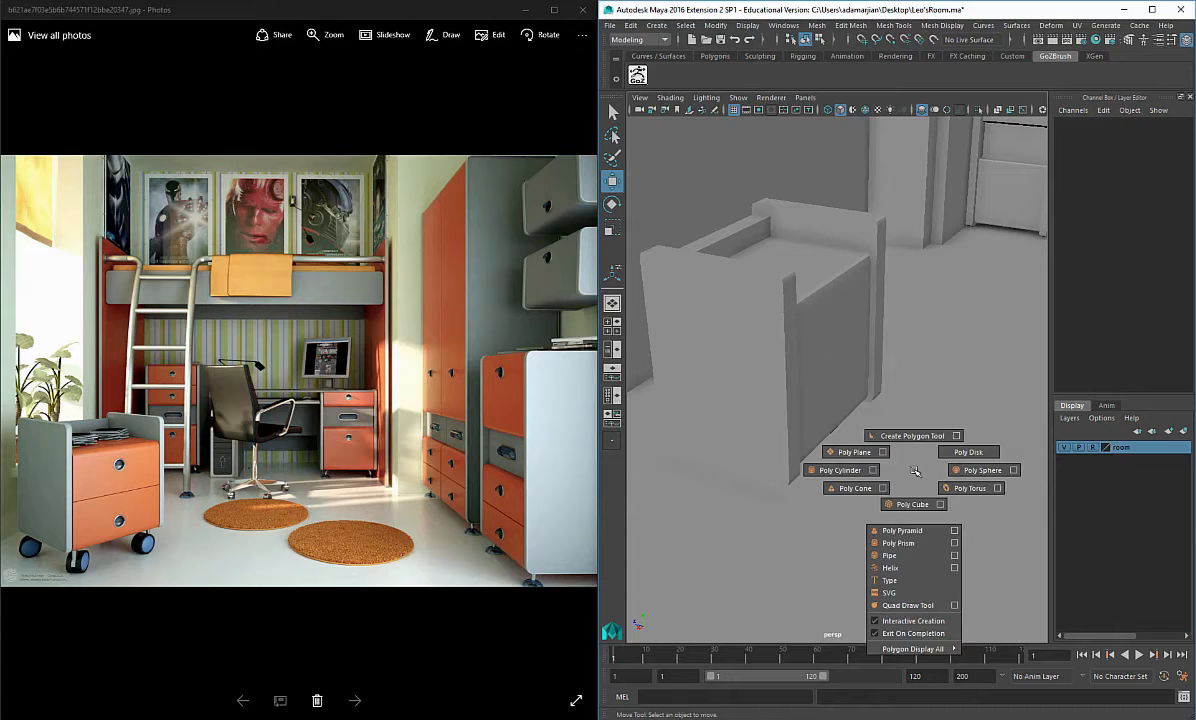
pyautogui.click(902, 517)
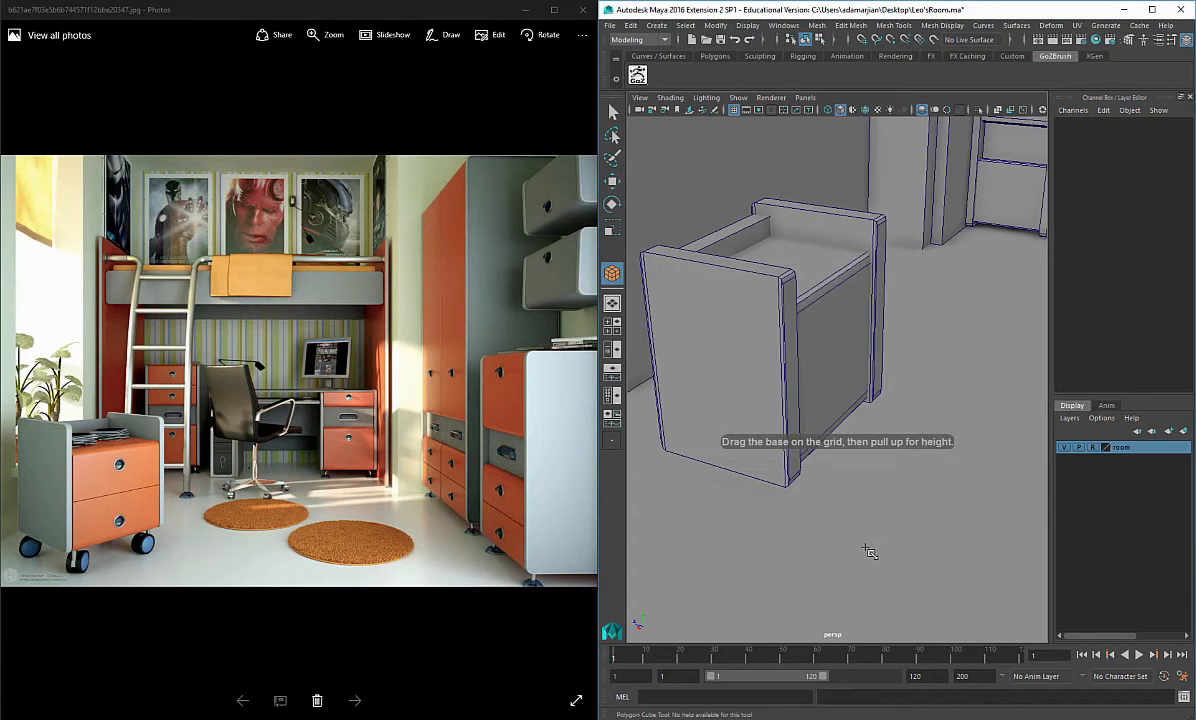
pyautogui.moveTo(858, 500); pyautogui.dragTo(862, 418)
pyautogui.keyDown('alt'); pyautogui.moveTo(887, 463); pyautogui.dragTo(845, 453); pyautogui.keyUp('alt')
pyautogui.keyDown('shift'); pyautogui.moveTo(862, 416); pyautogui.dragTo(830, 466, button='right'); pyautogui.keyUp('shift')
pyautogui.keyDown('alt'); pyautogui.moveTo(847, 475); pyautogui.dragTo(854, 427); pyautogui.keyUp('alt')
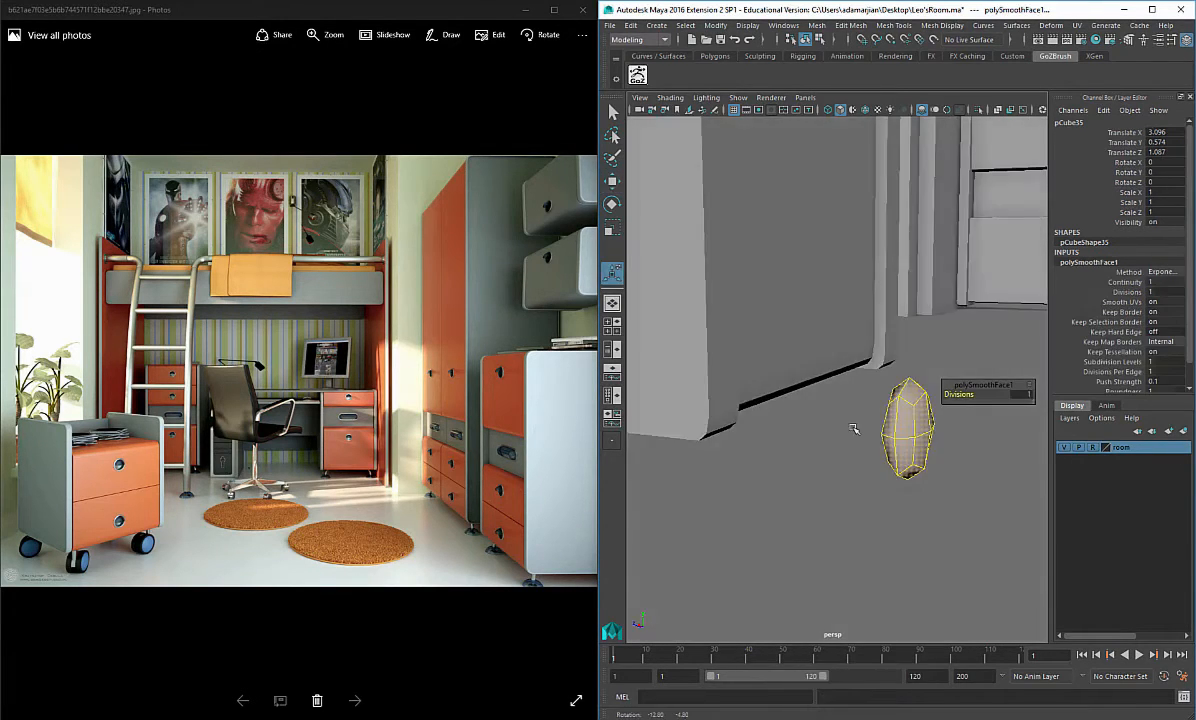
# Step: Delete the edge loop running around the middle of the smoothed cube's rim
pyautogui.moveTo(894, 398); pyautogui.dragTo(894, 365, button='right')
pyautogui.doubleClick(906, 384)
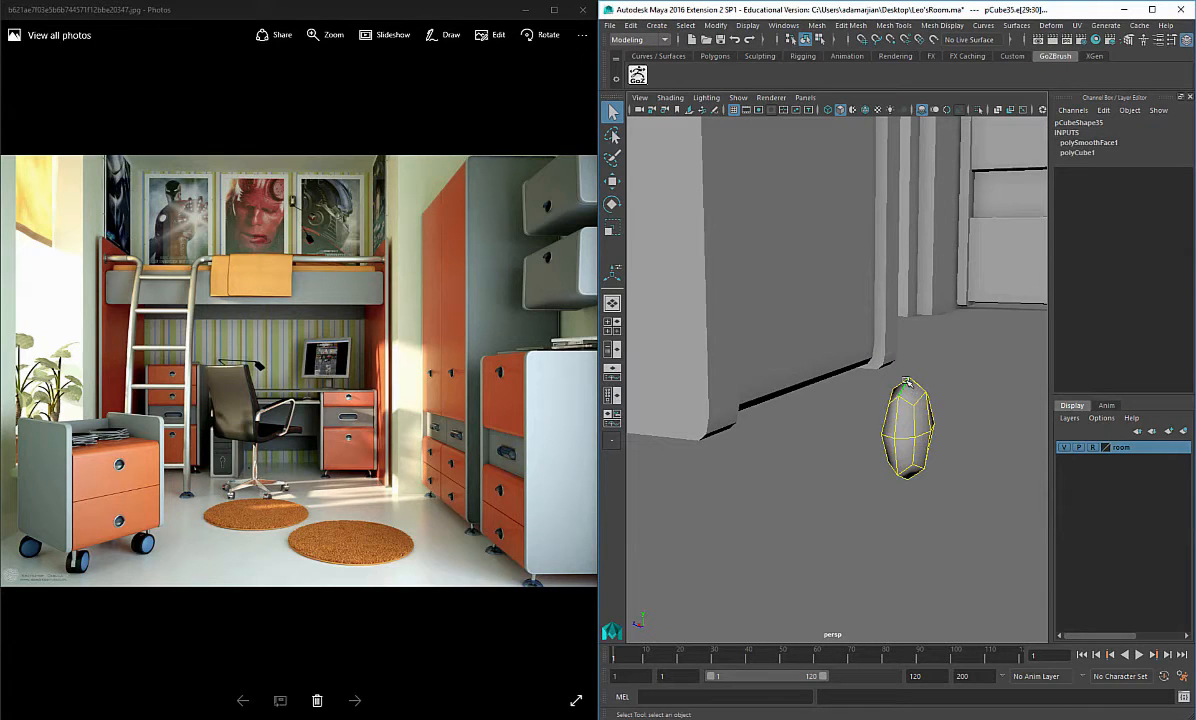
pyautogui.press('w')
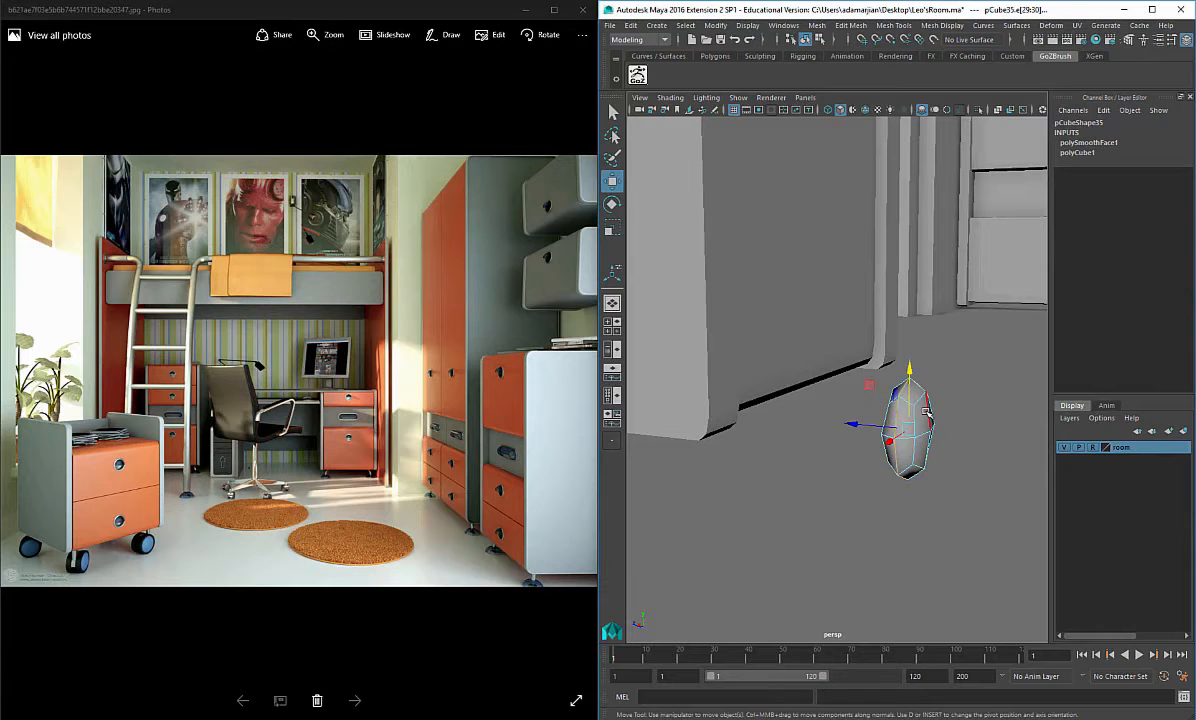
pyautogui.press('Delete')
pyautogui.keyDown('alt'); pyautogui.moveTo(926, 410); pyautogui.dragTo(906, 374); pyautogui.keyUp('alt')
# Step: Flatten the vertices on both bulging sides of the smoothed cube to give it a wheel shape
pyautogui.moveTo(906, 374); pyautogui.dragTo(852, 376, button='right')
pyautogui.keyDown('alt'); pyautogui.moveTo(859, 376); pyautogui.dragTo(948, 327); pyautogui.keyUp('alt')
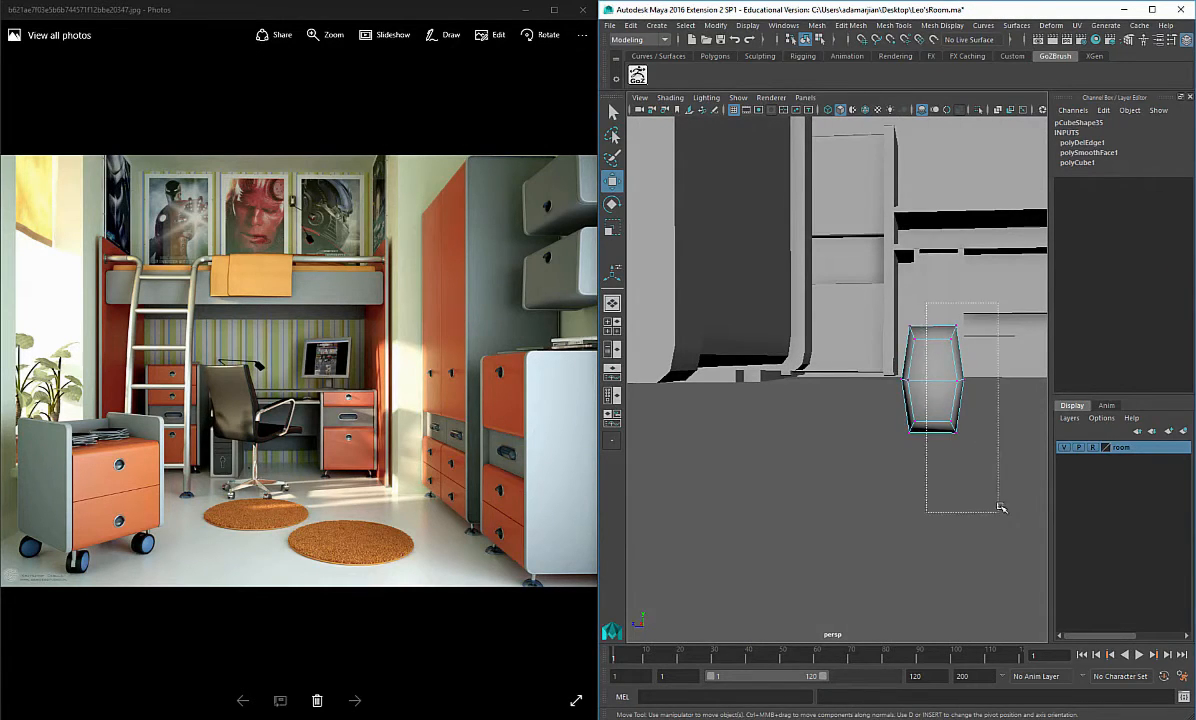
pyautogui.moveTo(1001, 508); pyautogui.dragTo(1001, 506)
pyautogui.press('r')
pyautogui.moveTo(899, 378); pyautogui.dragTo(947, 499)
pyautogui.moveTo(866, 378); pyautogui.dragTo(906, 384)
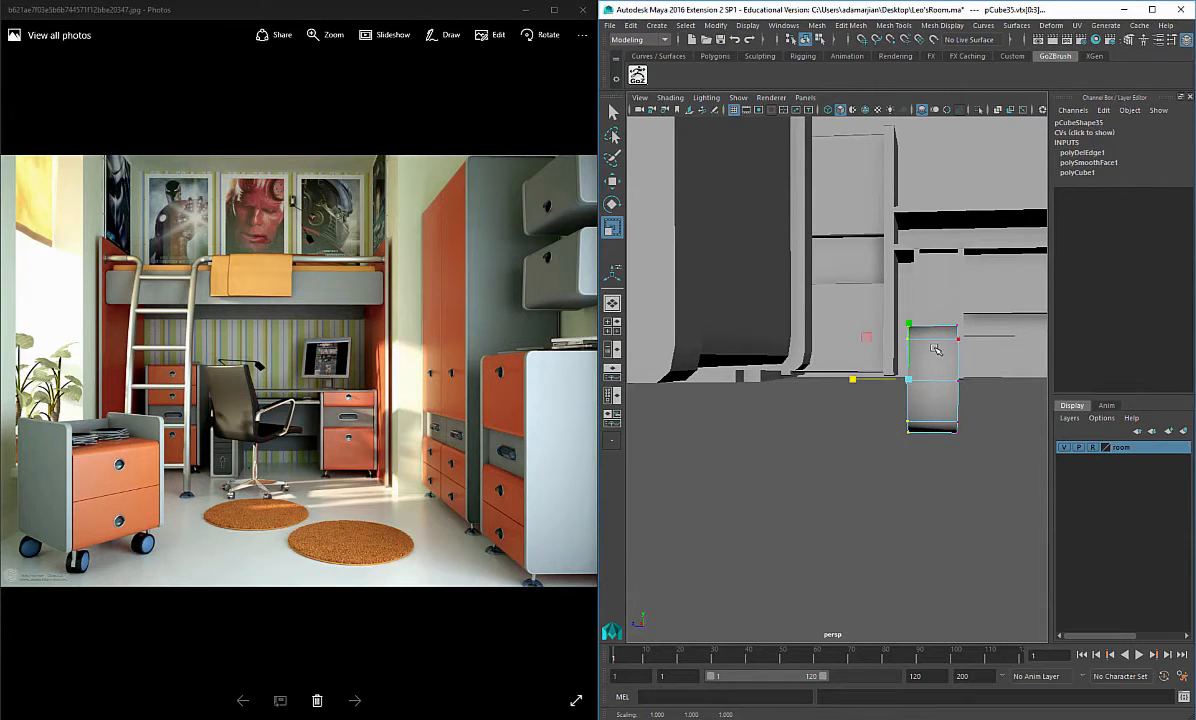
pyautogui.moveTo(935, 349); pyautogui.dragTo(958, 330, button='right')
# Step: Scale the wheel uniformly to 1.408 and lower it to Translate Y 0.495
pyautogui.press('f')
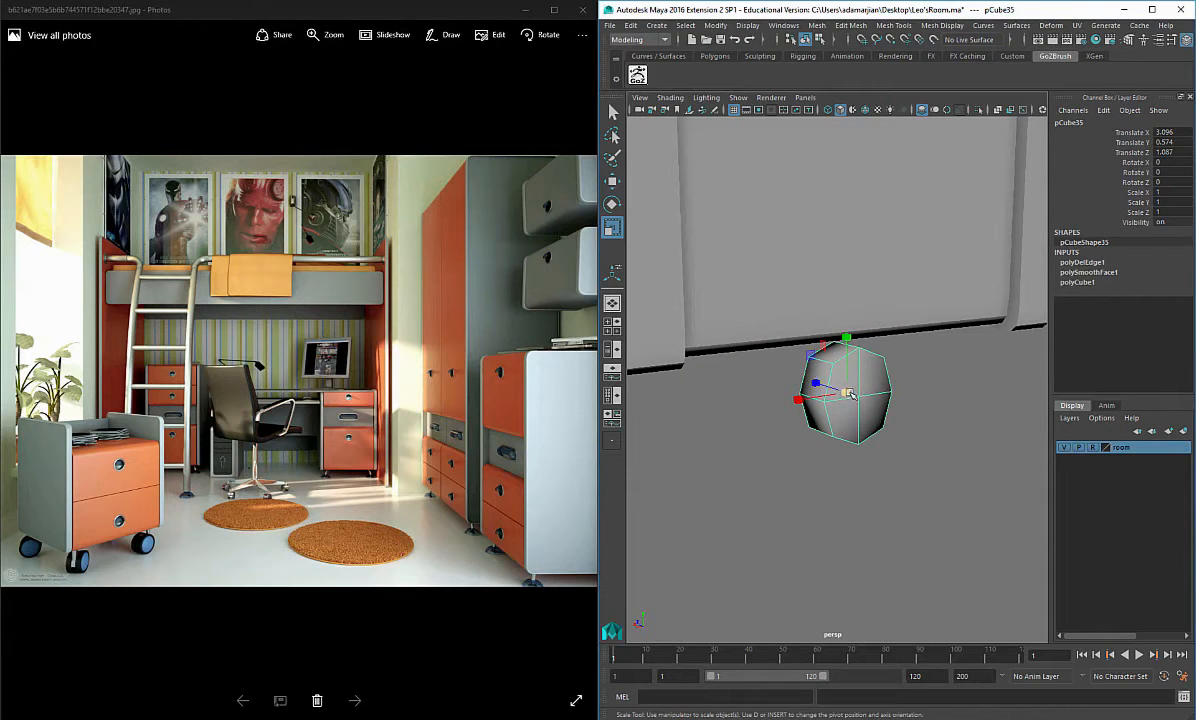
pyautogui.moveTo(848, 393); pyautogui.dragTo(872, 392)
pyautogui.press('w')
pyautogui.moveTo(848, 346); pyautogui.dragTo(848, 358)
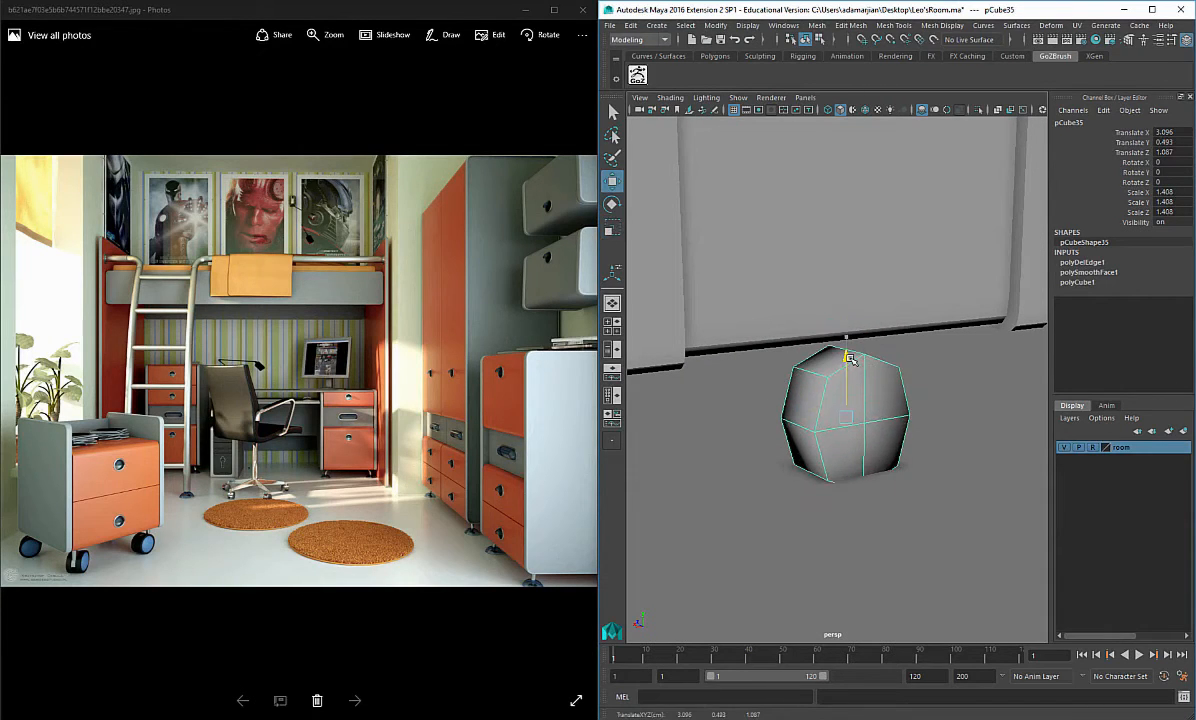
pyautogui.moveTo(780, 335)
pyautogui.keyDown('alt'); pyautogui.mouseDown()
pyautogui.moveTo(950, 440)
pyautogui.moveTo(770, 331)
pyautogui.mouseUp(); pyautogui.keyUp('alt')
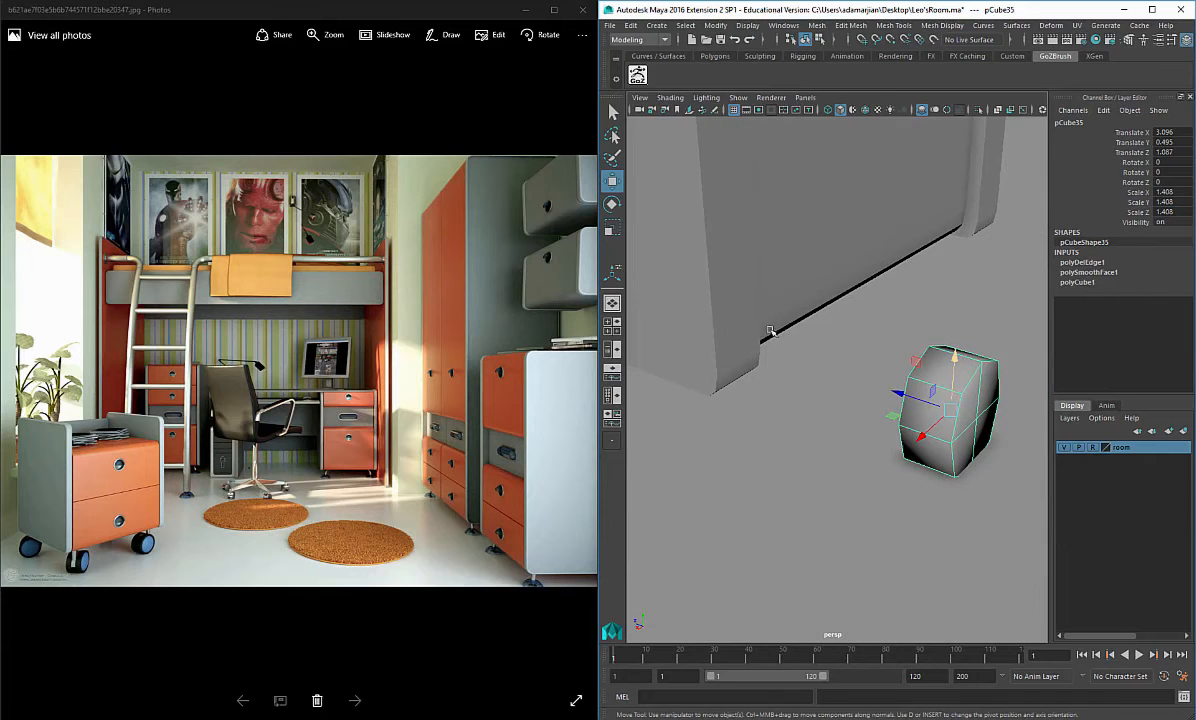
# Step: Raise the drawer cart to Translate Y 0.413 and shift it to Translate Z -1.015, clear of the wheel
pyautogui.click(749, 299)
pyautogui.scroll(-7, 798, 310)
pyautogui.moveTo(804, 213); pyautogui.dragTo(801, 172)
pyautogui.moveTo(726, 200); pyautogui.dragTo(822, 263)
pyautogui.scroll(8, 869, 387)
pyautogui.keyDown('alt'); pyautogui.moveTo(950, 405); pyautogui.dragTo(889, 333, button='middle'); pyautogui.keyUp('alt')
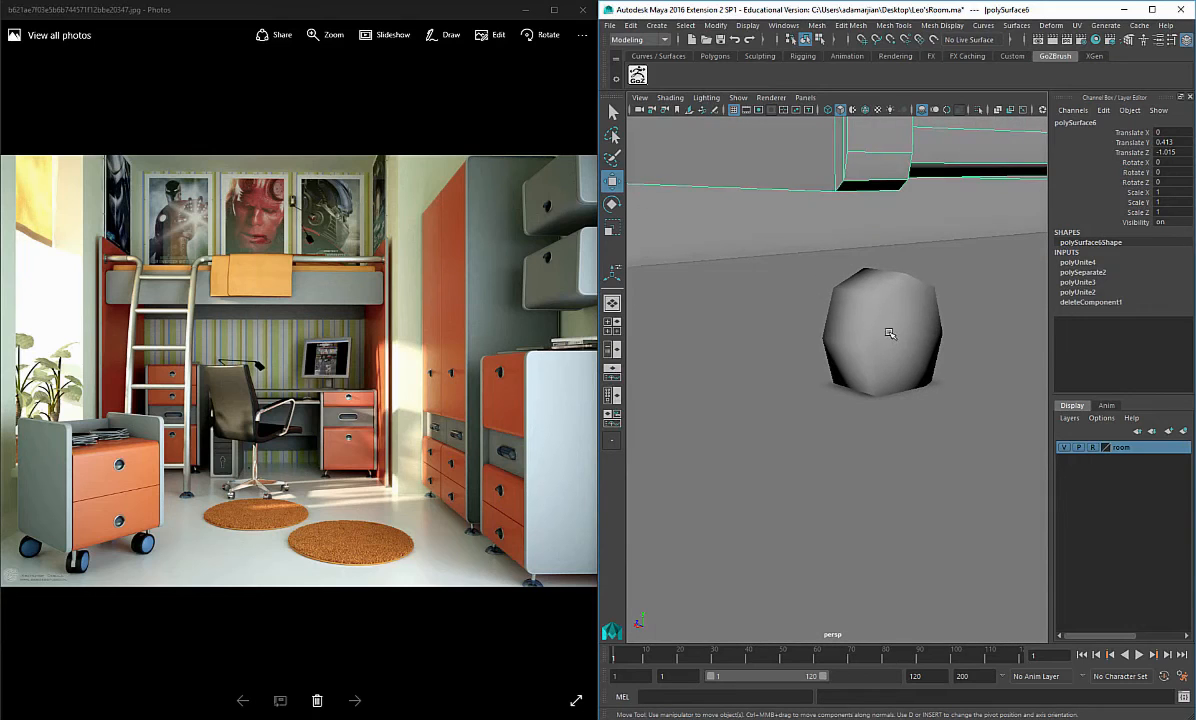
# Step: Raise the wheel to Translate Y 0.588 and scale it uniformly to 1.466
pyautogui.click(889, 333)
pyautogui.moveTo(886, 273); pyautogui.dragTo(885, 245)
pyautogui.press('r')
pyautogui.moveTo(881, 307); pyautogui.dragTo(894, 307)
pyautogui.keyDown('alt'); pyautogui.moveTo(895, 306); pyautogui.dragTo(892, 340); pyautogui.keyUp('alt')
# Step: Duplicate the wheel and set the copy's Rotate X to 90
pyautogui.hotkey('ctrl', 'd')
pyautogui.press('e')
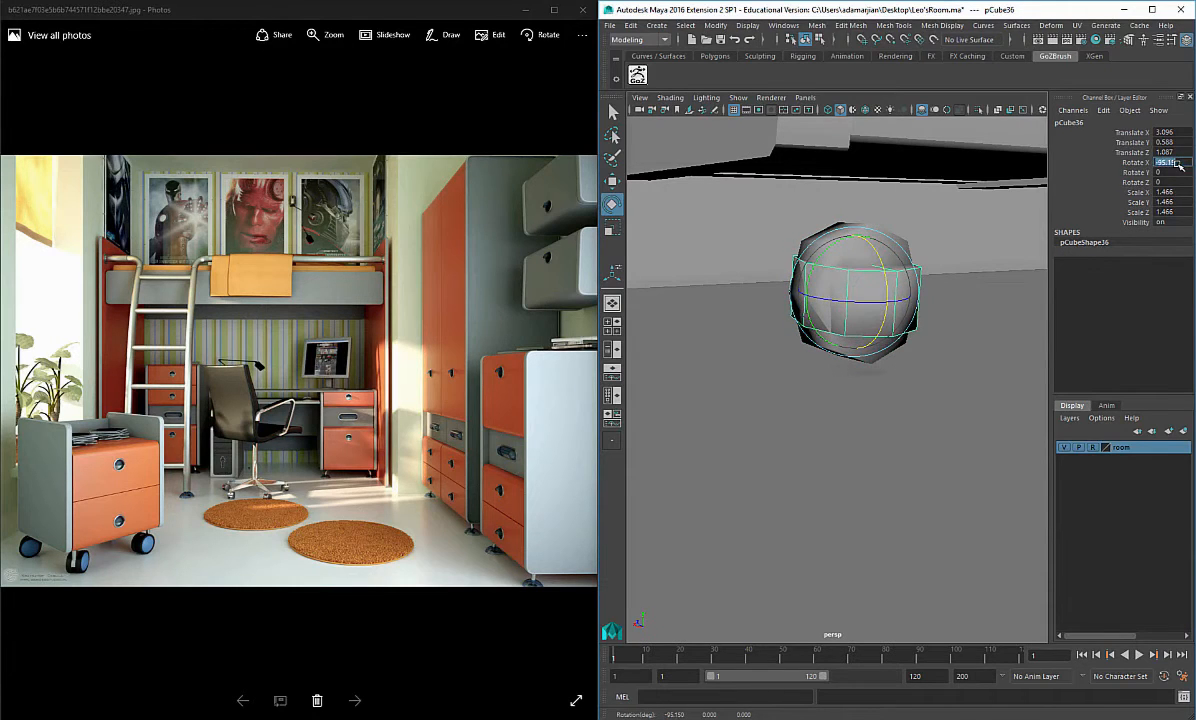
pyautogui.press('Return')
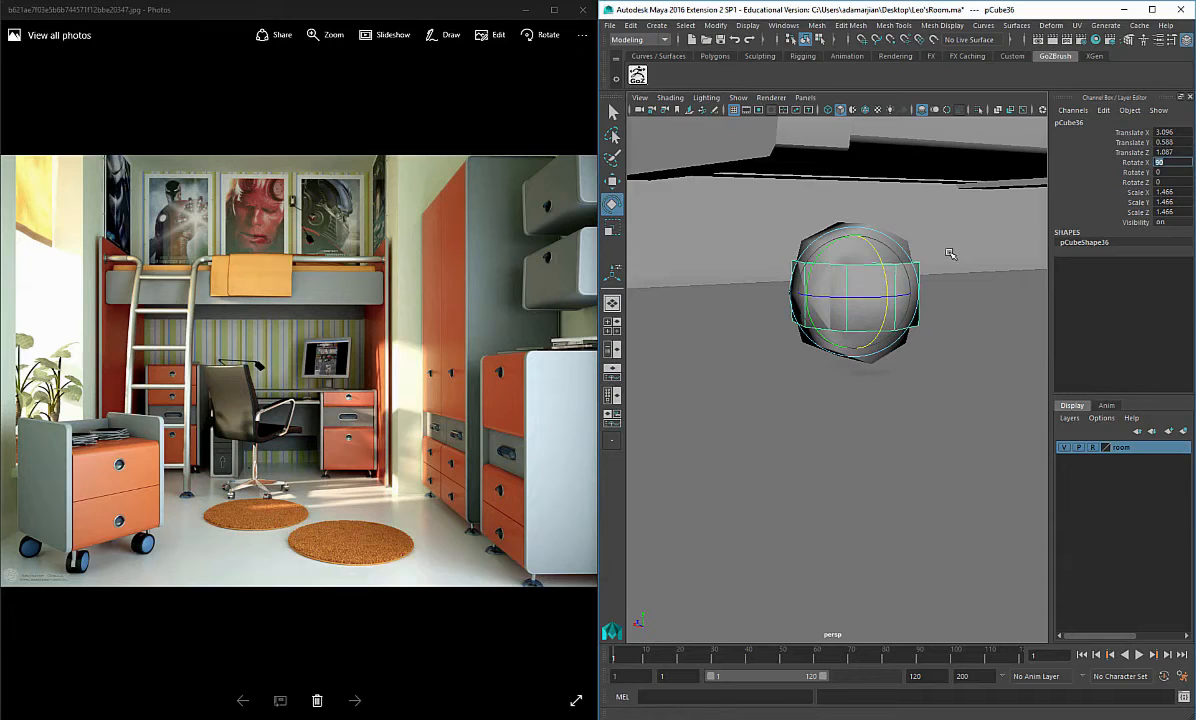
pyautogui.write('r')
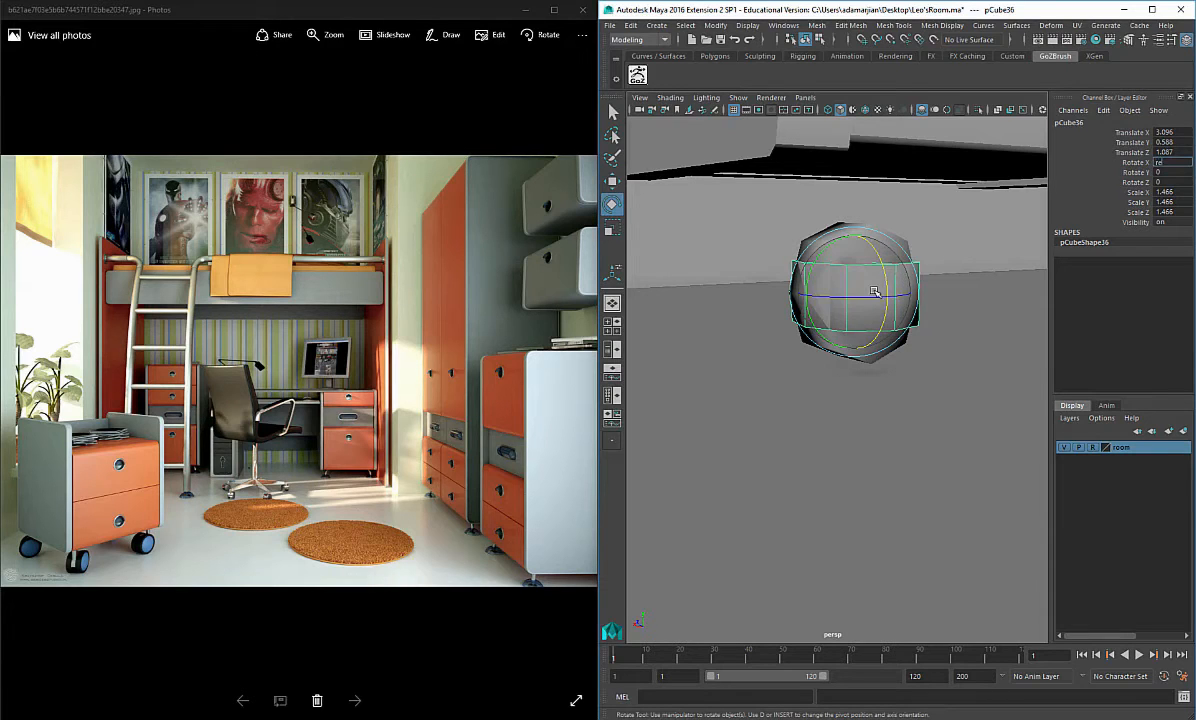
pyautogui.press('Return')
# Step: Scale the rotated copy down to 0.569 and place it above the wheel at Translate X 3.237, Translate Y 0.871
pyautogui.press('r')
pyautogui.click(879, 288)
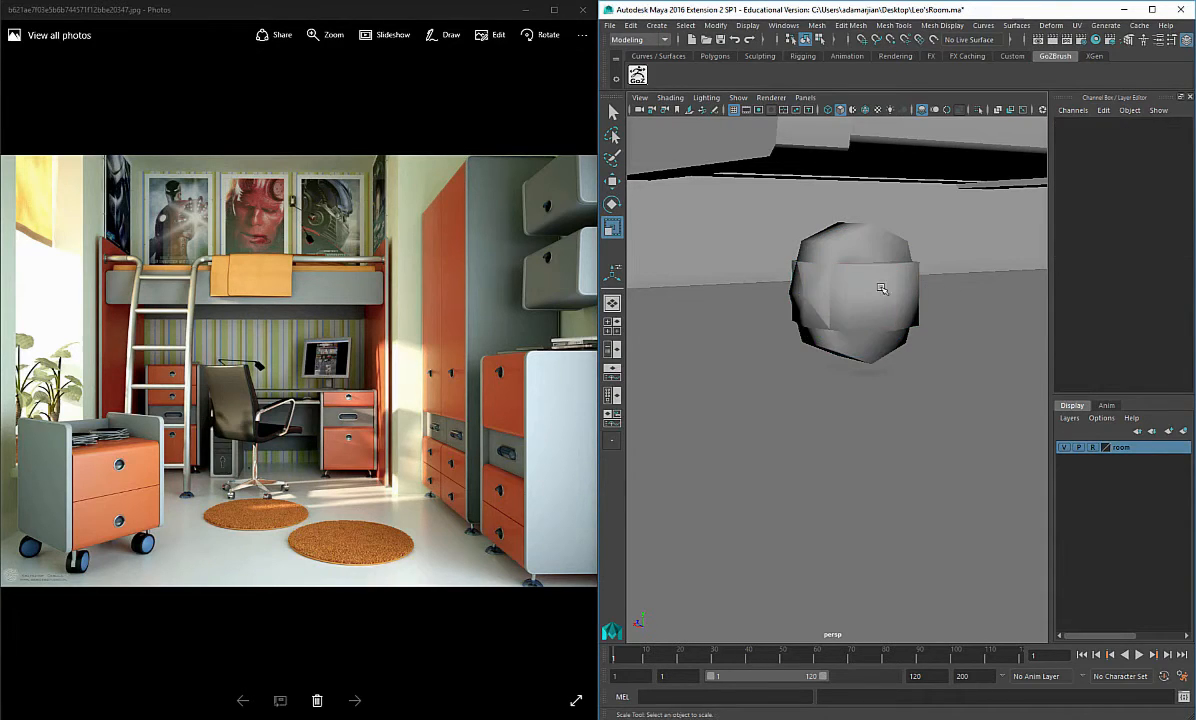
pyautogui.click(881, 289)
pyautogui.moveTo(853, 292); pyautogui.dragTo(757, 287)
pyautogui.press('w')
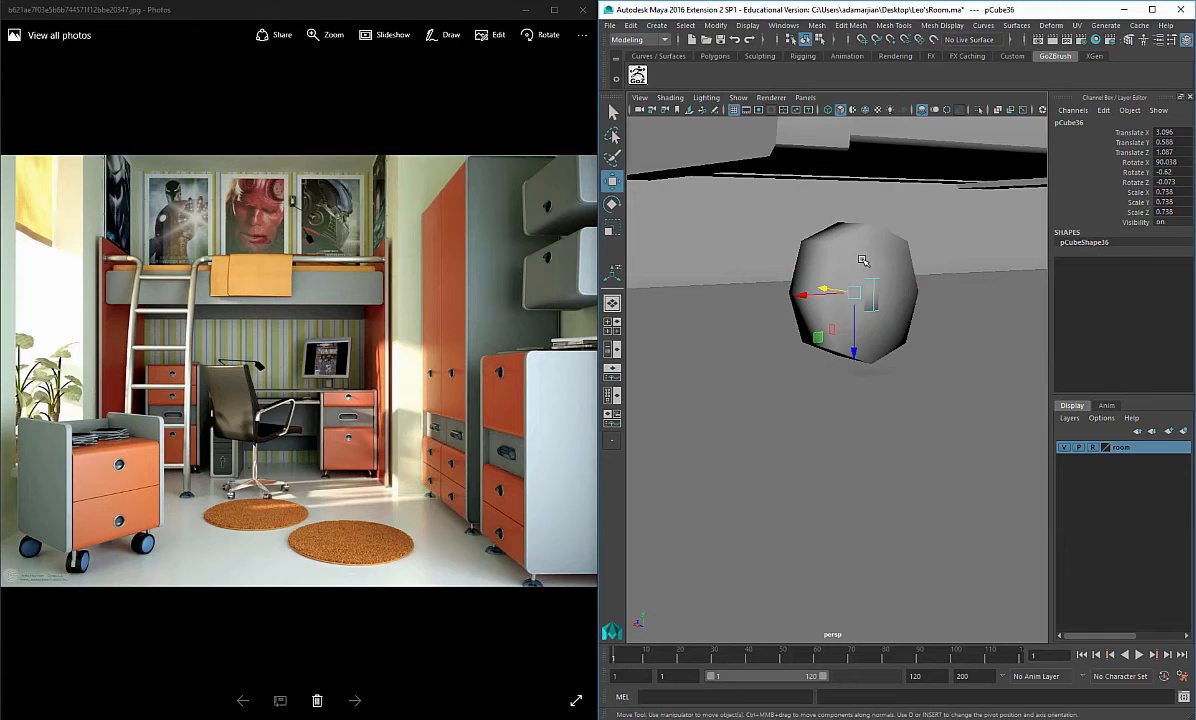
pyautogui.moveTo(853, 351); pyautogui.dragTo(838, 267)
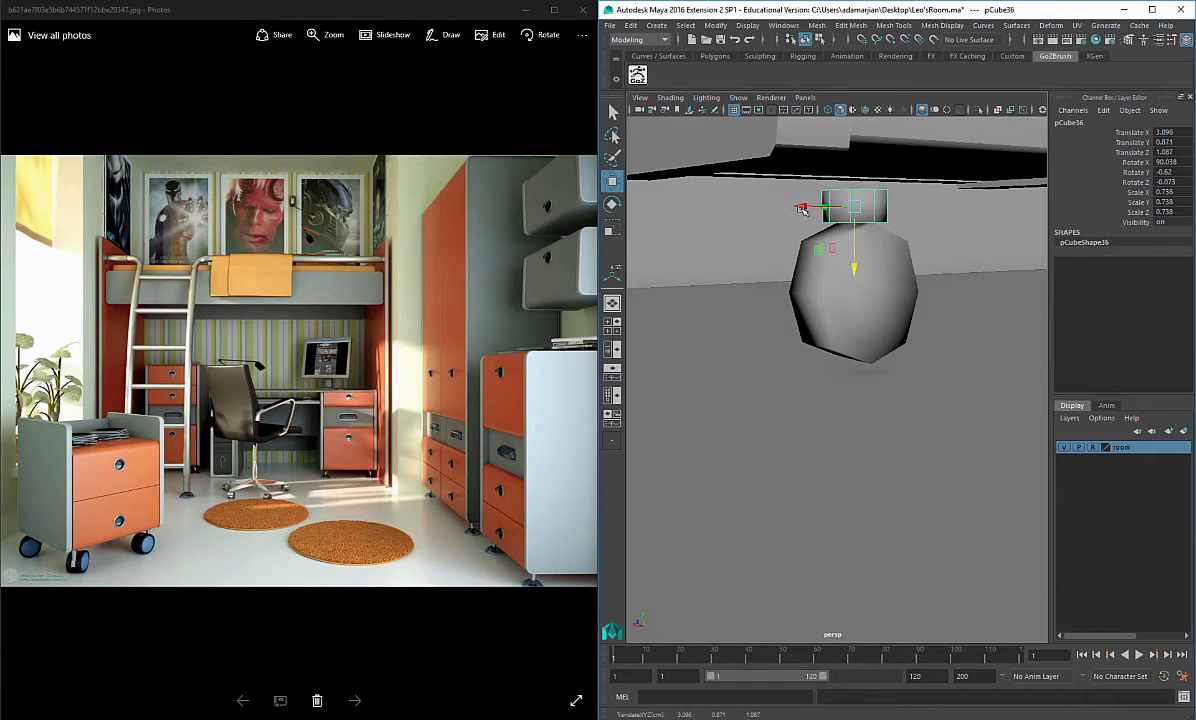
pyautogui.moveTo(802, 209); pyautogui.dragTo(820, 288)
pyautogui.press('r')
pyautogui.moveTo(893, 278); pyautogui.dragTo(862, 256)
# Step: Stretch the small cylinder into a caster stem by raising its upper vertices to the cart's underside and adjusting its lower vertices
pyautogui.moveTo(851, 248); pyautogui.dragTo(793, 247, button='right')
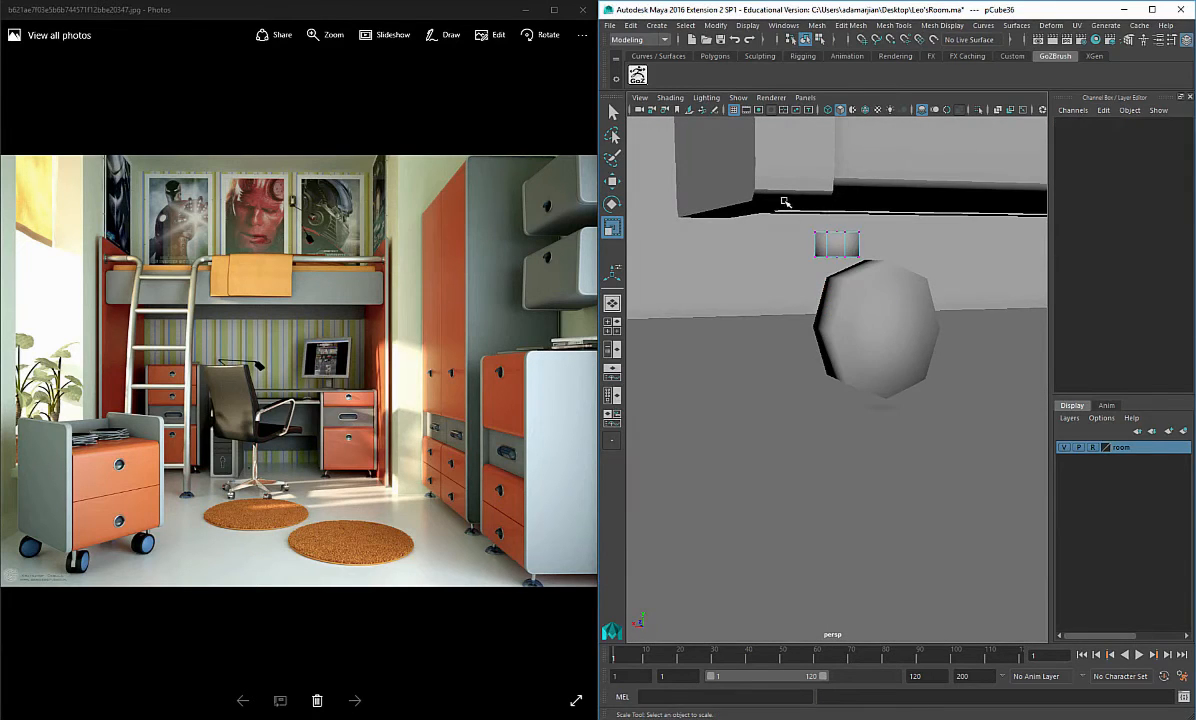
pyautogui.moveTo(784, 203); pyautogui.dragTo(887, 234)
pyautogui.press('w')
pyautogui.moveTo(836, 283); pyautogui.dragTo(836, 172)
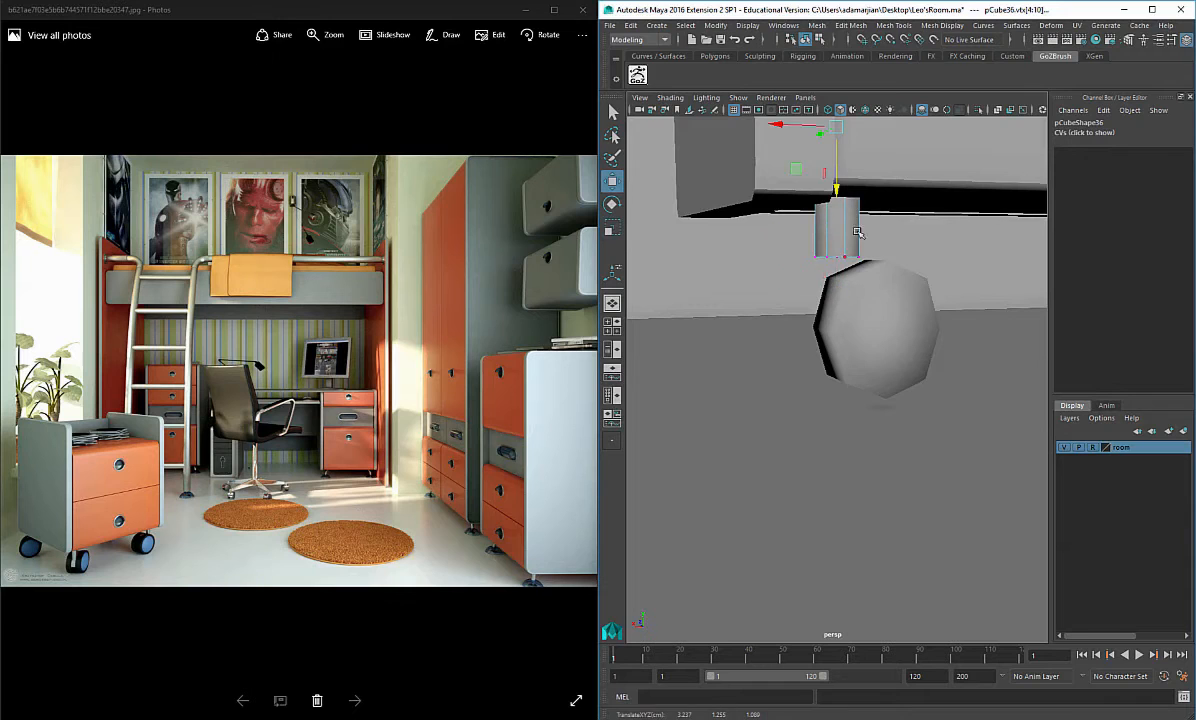
pyautogui.moveTo(786, 248); pyautogui.dragTo(905, 290)
pyautogui.moveTo(837, 310); pyautogui.dragTo(886, 351)
pyautogui.scroll(-6, 855, 326)
pyautogui.press('f')
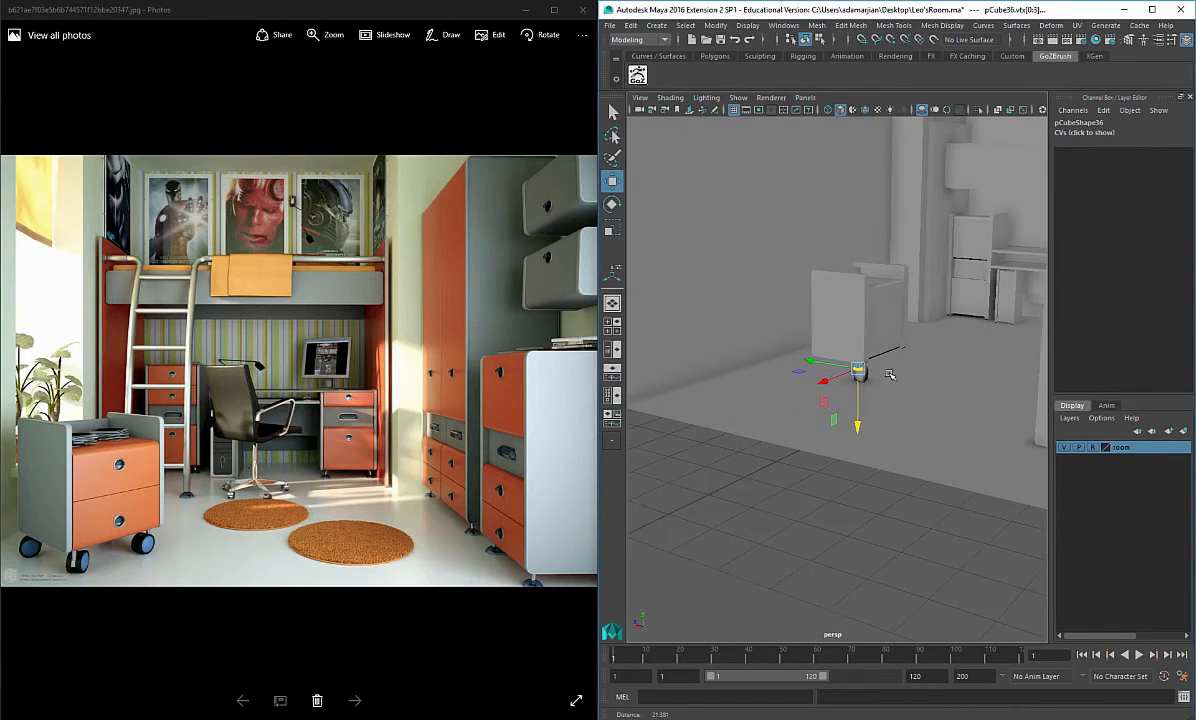
pyautogui.rightClick(860, 380)
pyautogui.click(886, 379)
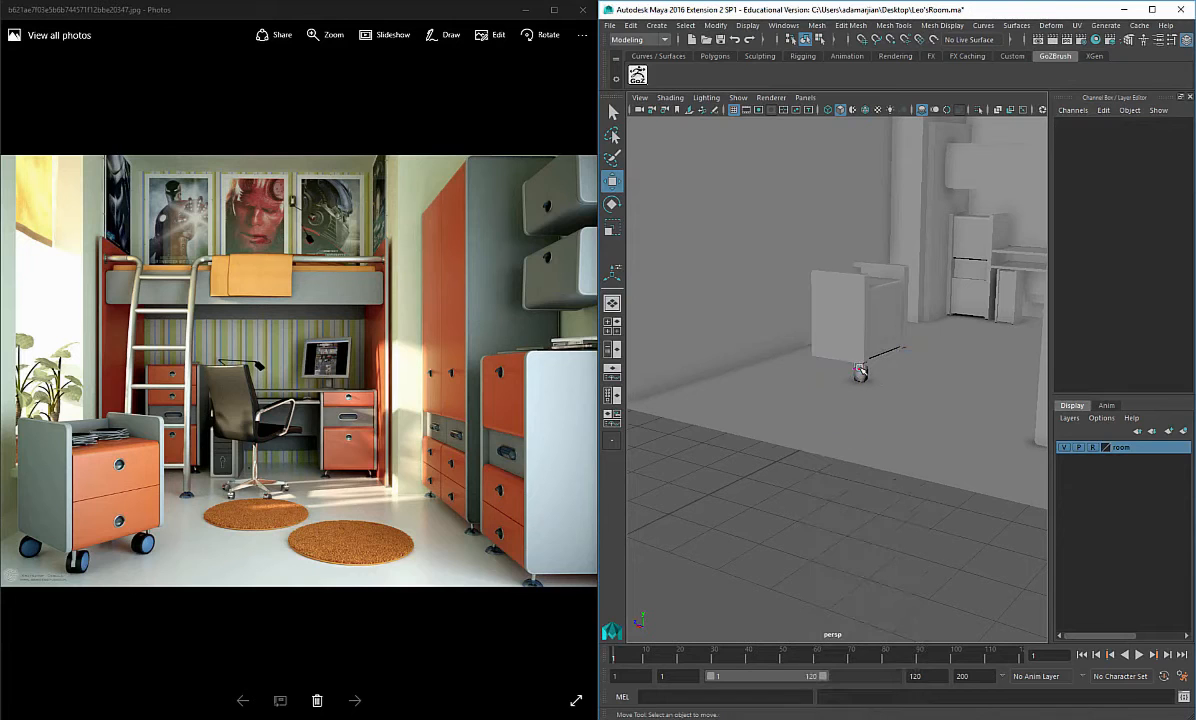
pyautogui.rightClick(860, 372)
pyautogui.click(892, 372)
pyautogui.press('f')
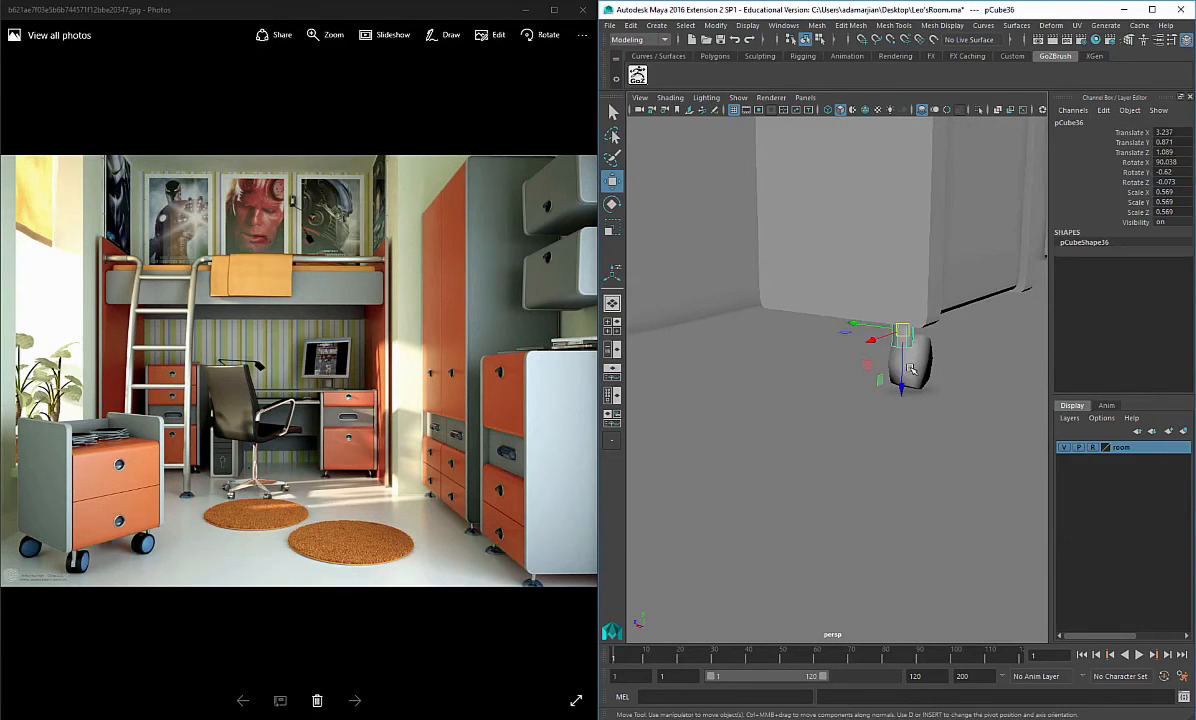
# Step: Shift the caster stem to Translate X 3.221 beneath the cart's corner
pyautogui.click(896, 369)
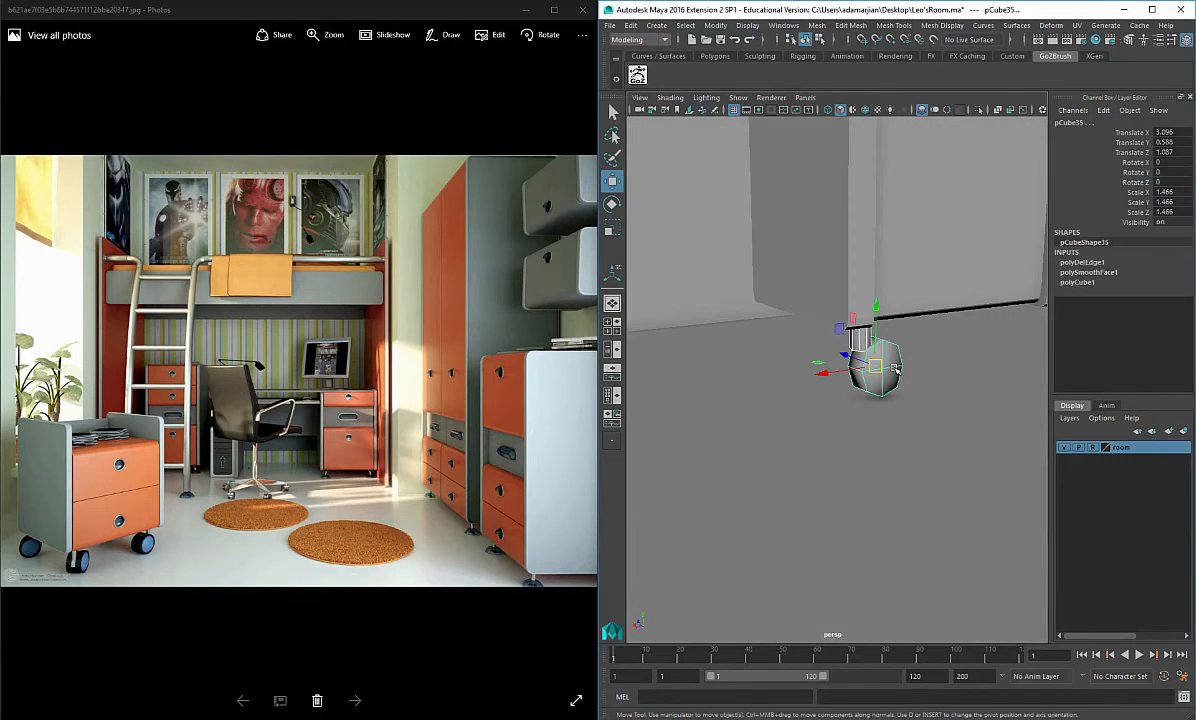
pyautogui.moveTo(895, 368)
pyautogui.keyDown('alt'); pyautogui.mouseDown()
pyautogui.moveTo(810, 396)
pyautogui.moveTo(910, 356)
pyautogui.mouseUp(); pyautogui.keyUp('alt')
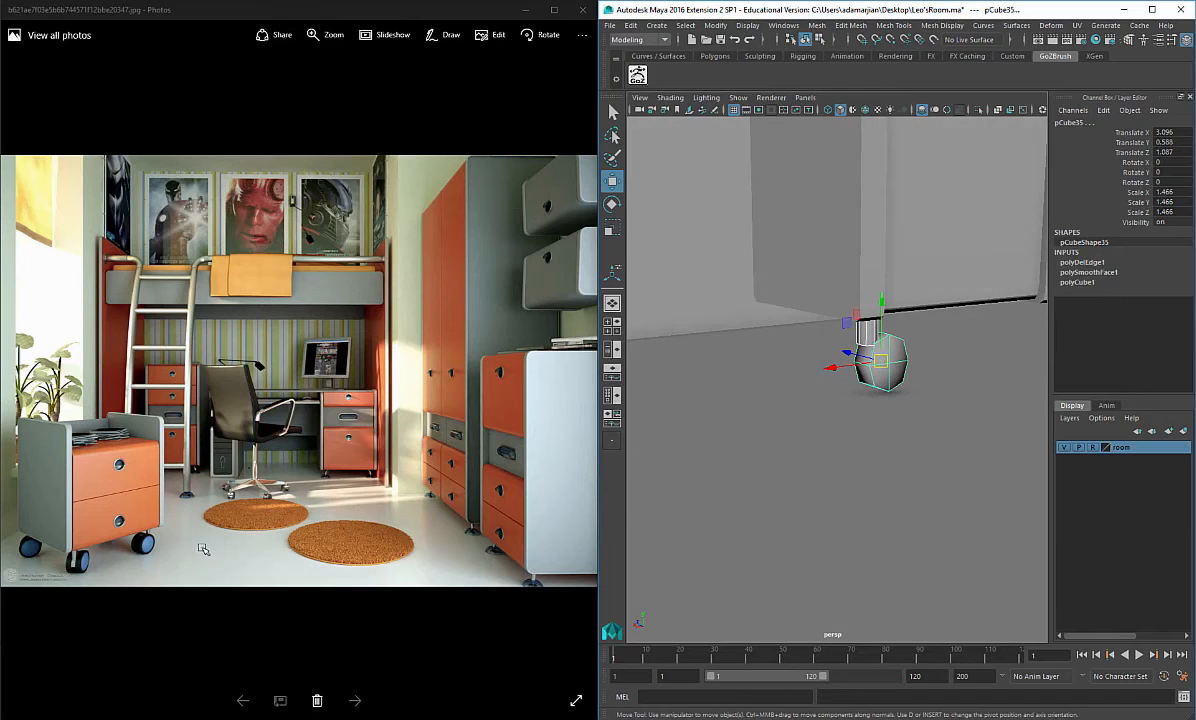
pyautogui.keyDown('alt'); pyautogui.moveTo(874, 264); pyautogui.dragTo(876, 362); pyautogui.keyUp('alt')
pyautogui.scroll(3, 876, 362)
pyautogui.click(865, 328)
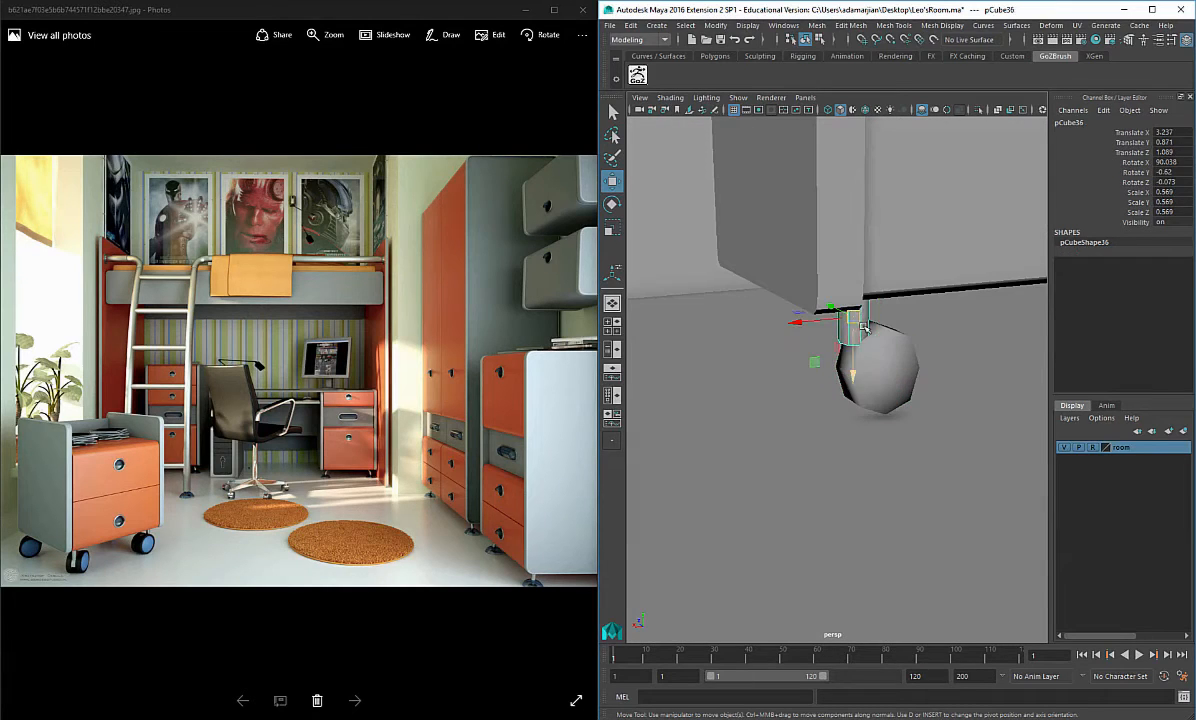
pyautogui.moveTo(808, 322); pyautogui.dragTo(793, 327)
pyautogui.keyDown('alt'); pyautogui.moveTo(795, 326); pyautogui.dragTo(762, 294); pyautogui.keyUp('alt')
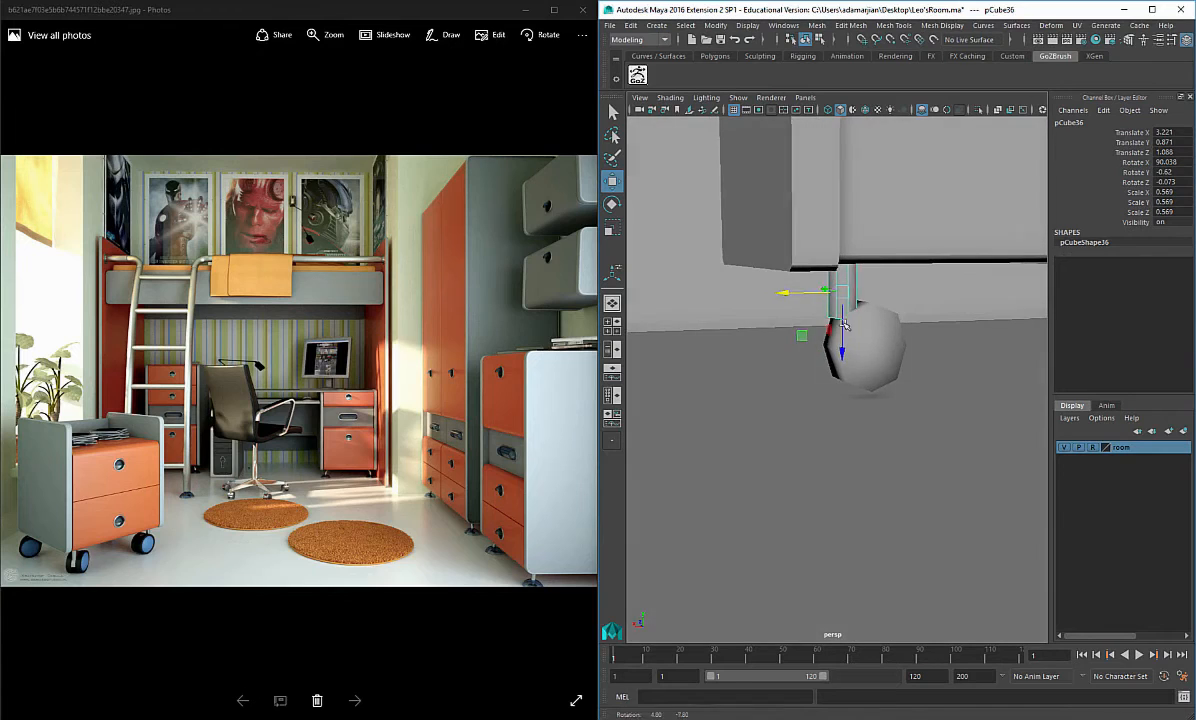
# Step: Lower the stem's bottom vertices toward the wheel and combine the stem and wheel into a single caster mesh
pyautogui.moveTo(852, 304); pyautogui.dragTo(800, 304, button='right')
pyautogui.moveTo(809, 303); pyautogui.dragTo(892, 335)
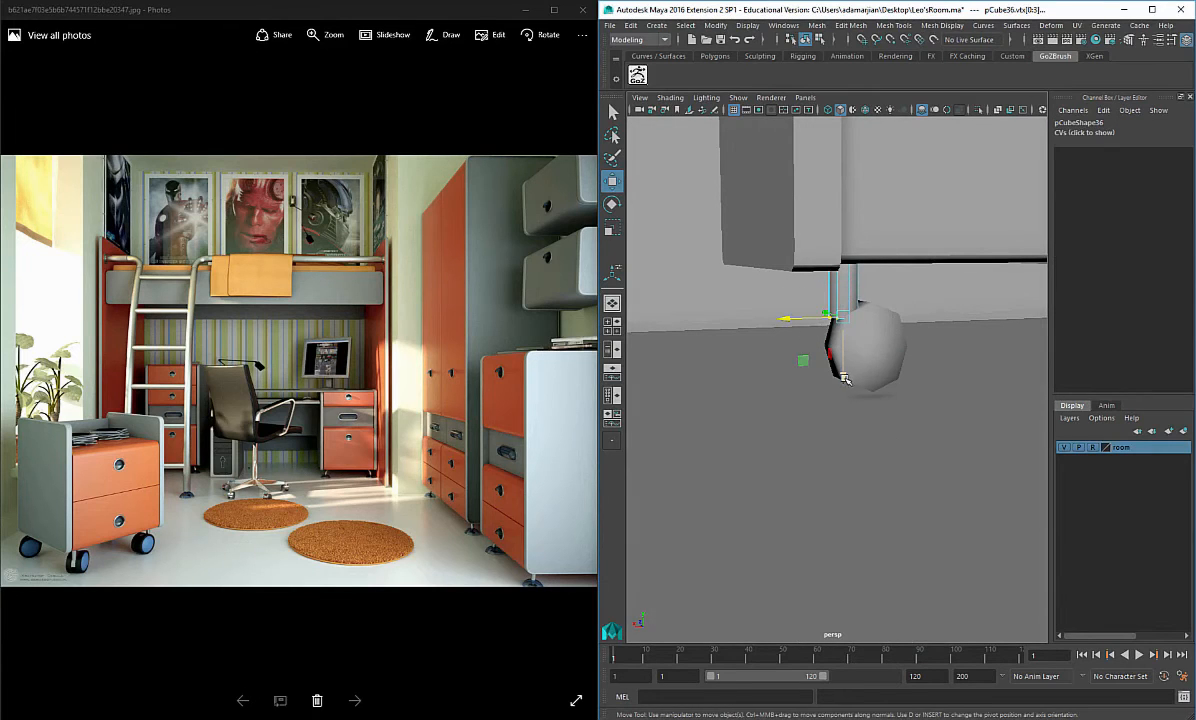
pyautogui.moveTo(845, 322); pyautogui.dragTo(811, 491, button='right')
pyautogui.keyDown('shift'); pyautogui.click(839, 280); pyautogui.keyUp('shift')
pyautogui.keyDown('alt'); pyautogui.moveTo(780, 395); pyautogui.dragTo(940, 392); pyautogui.keyUp('alt')
pyautogui.scroll(-8, 940, 392)
pyautogui.scroll(3, 940, 392)
pyautogui.keyDown('alt'); pyautogui.moveTo(1030, 388); pyautogui.dragTo(922, 375, button='middle'); pyautogui.keyUp('alt')
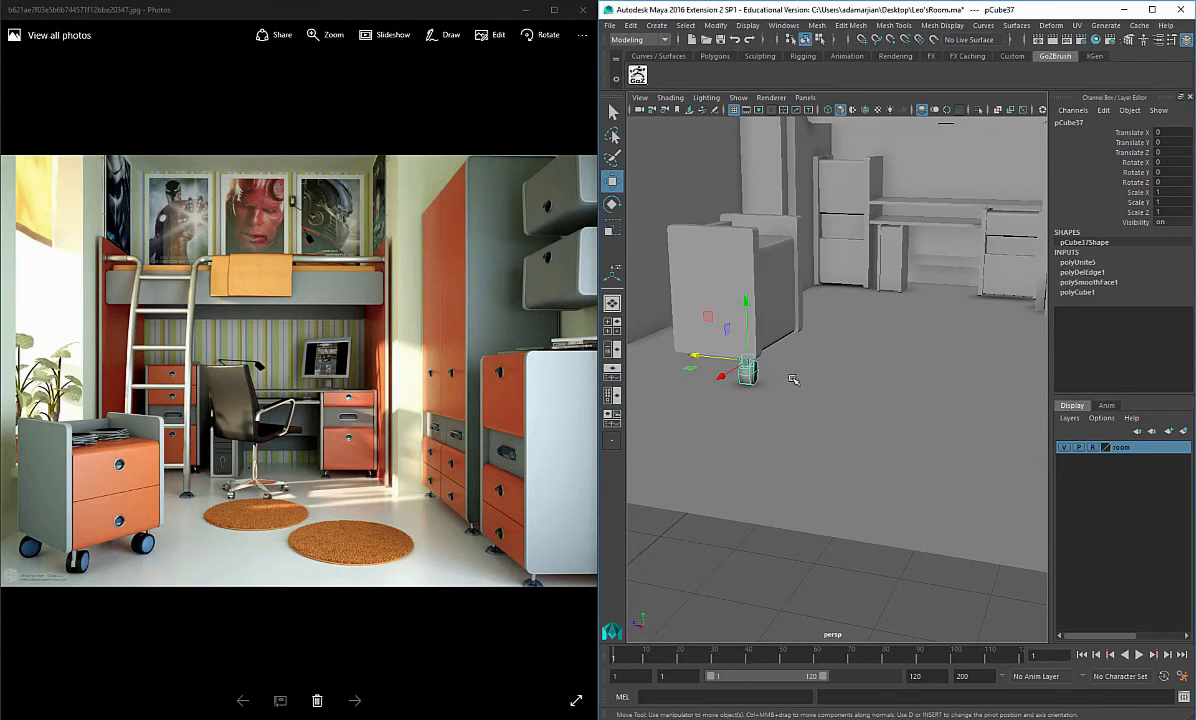
pyautogui.moveTo(750, 370); pyautogui.dragTo(762, 543, button='right')
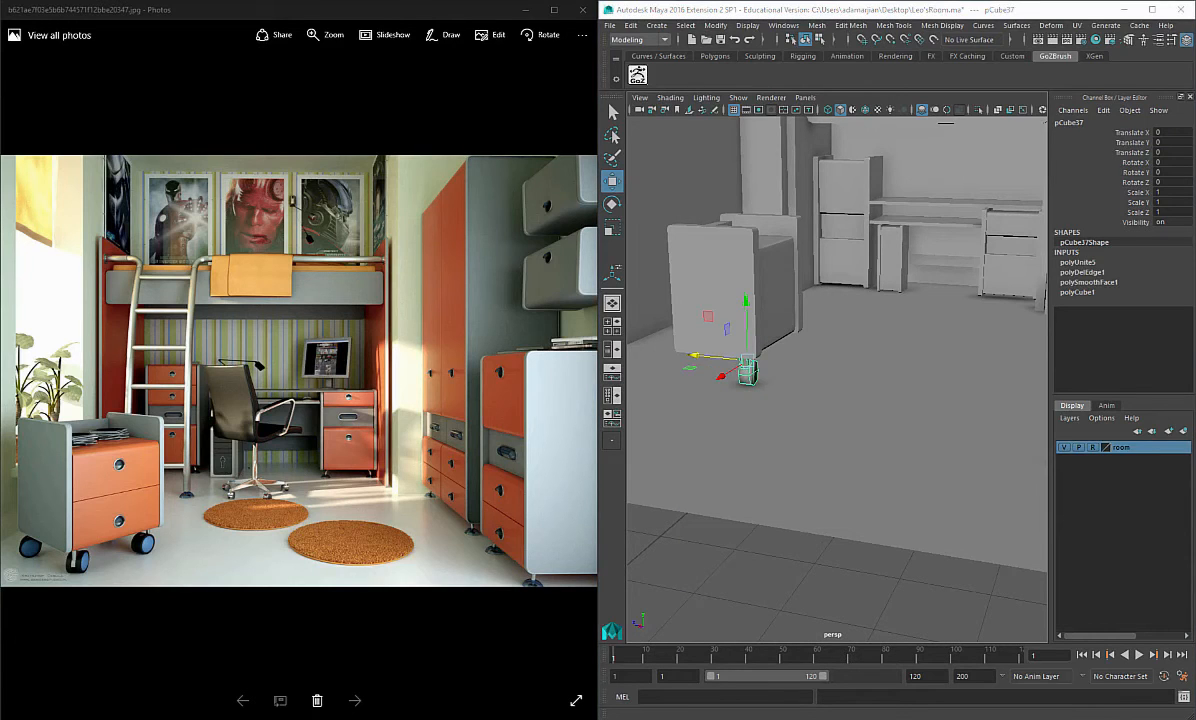
pyautogui.moveTo(846, 281); pyautogui.dragTo(869, 250)
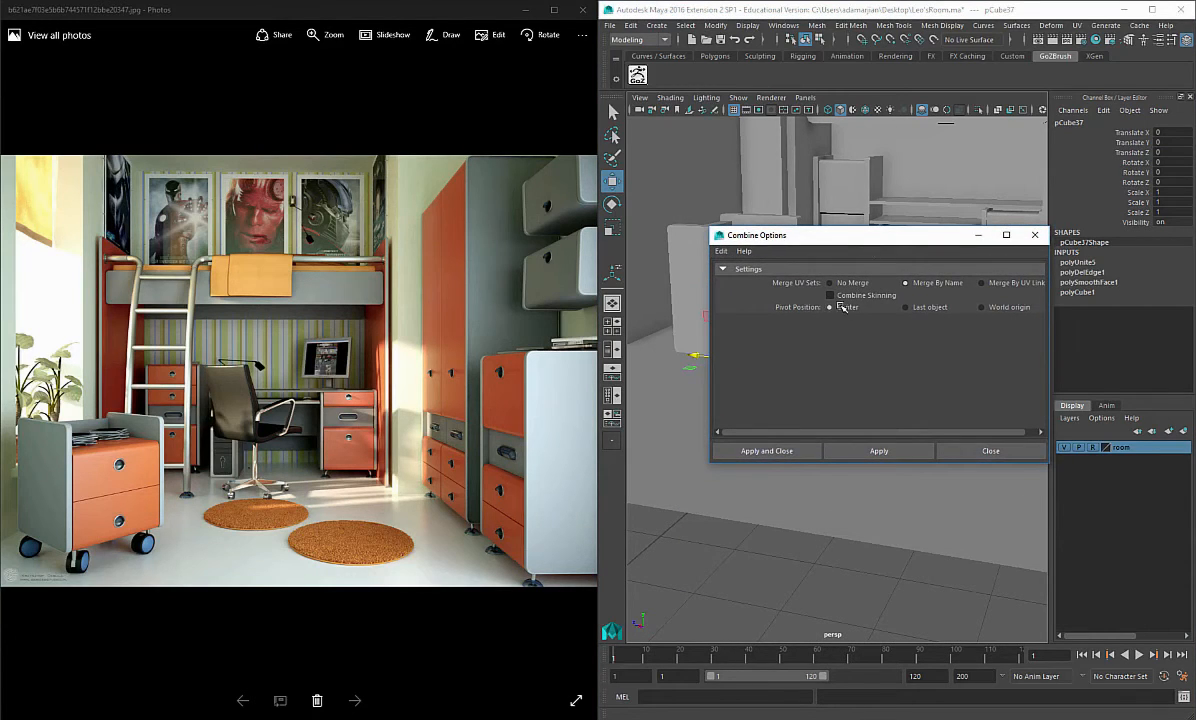
pyautogui.click(1035, 235)
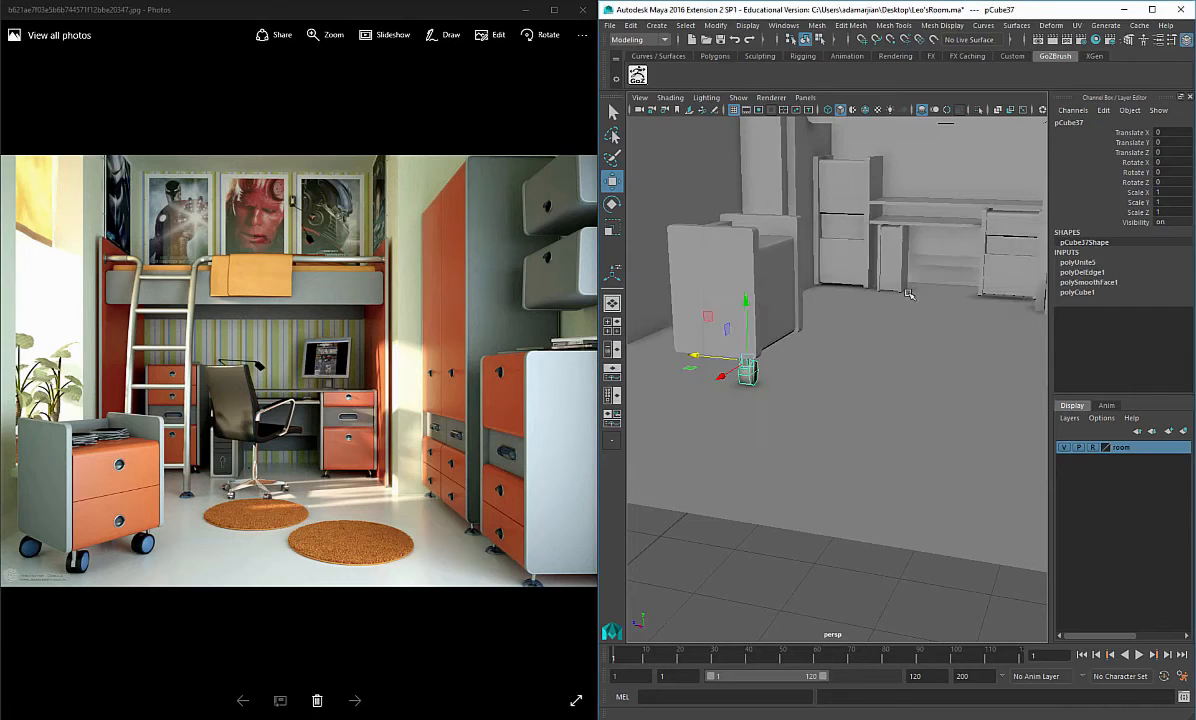
# Step: Duplicate the caster and move the copy to Translate X -2.013 under the far corner of the same side panel
pyautogui.scroll(8, 763, 338)
pyautogui.keyDown('alt'); pyautogui.moveTo(763, 338); pyautogui.dragTo(751, 297); pyautogui.keyUp('alt')
pyautogui.keyDown('alt'); pyautogui.moveTo(751, 297); pyautogui.dragTo(856, 397, button='middle'); pyautogui.keyUp('alt')
pyautogui.keyDown('alt'); pyautogui.moveTo(856, 397); pyautogui.dragTo(848, 389); pyautogui.keyUp('alt')
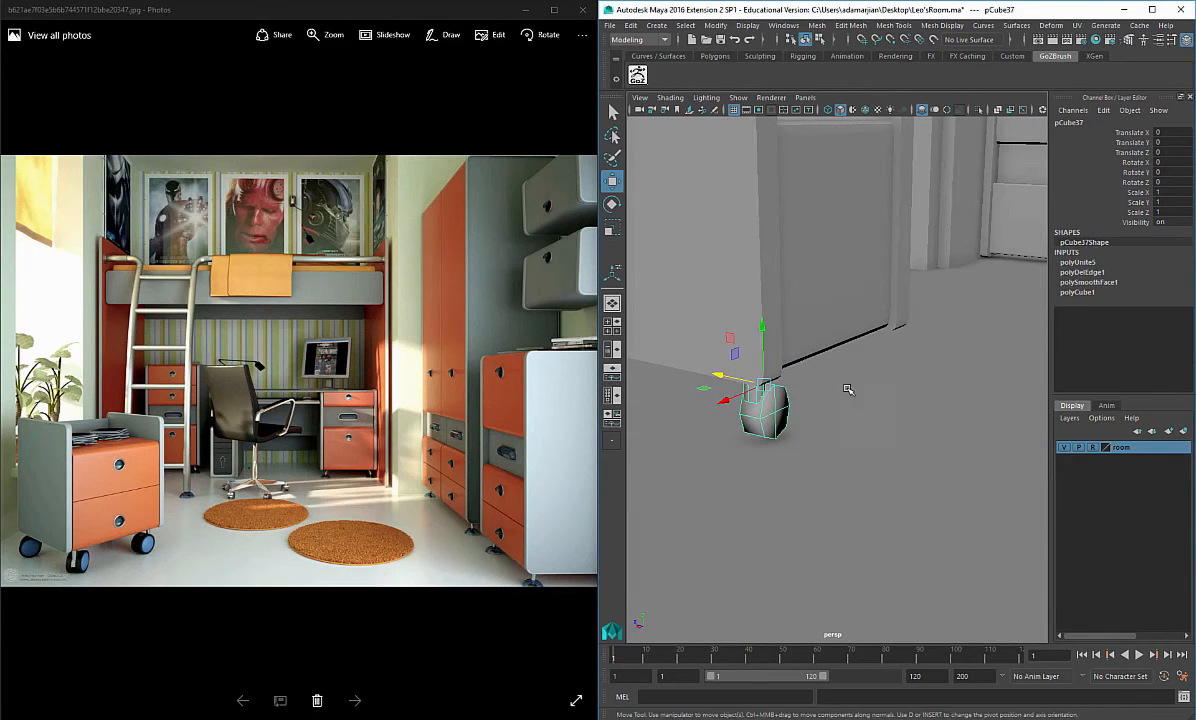
pyautogui.hotkey('ctrl', 'd')
pyautogui.moveTo(737, 376); pyautogui.dragTo(873, 357)
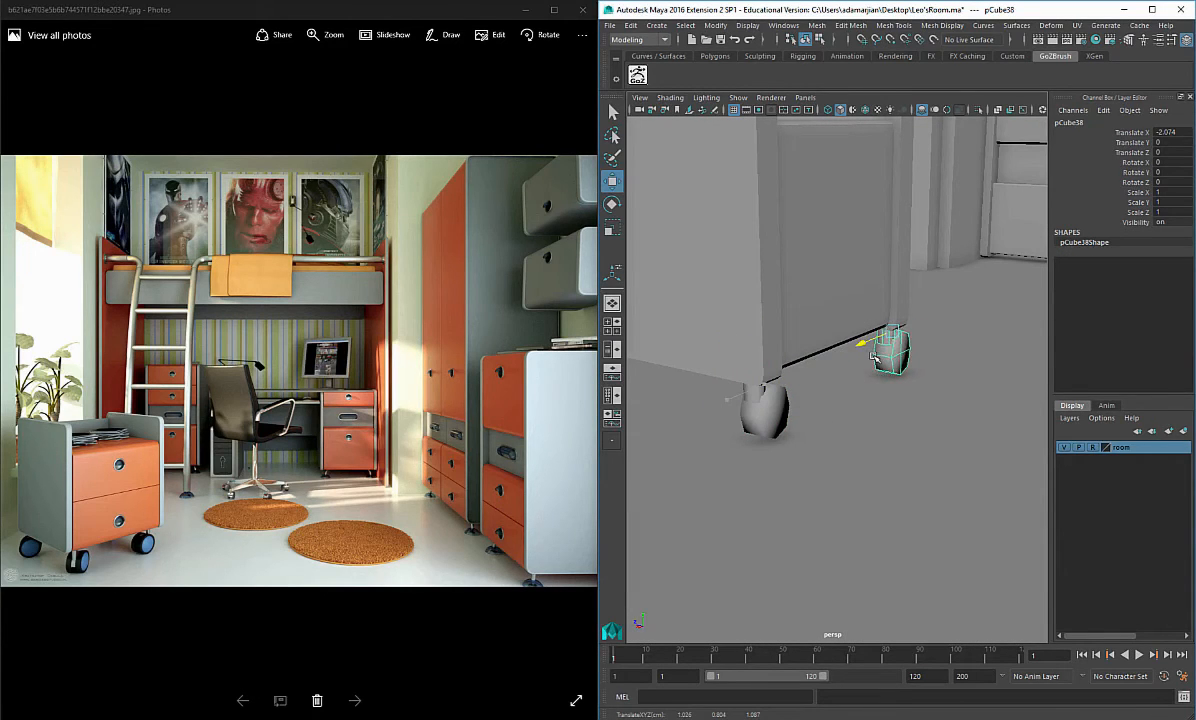
# Step: Duplicate both casters and move the copies to Translate Z 1.183 under the cart's opposite edge
pyautogui.click(763, 405)
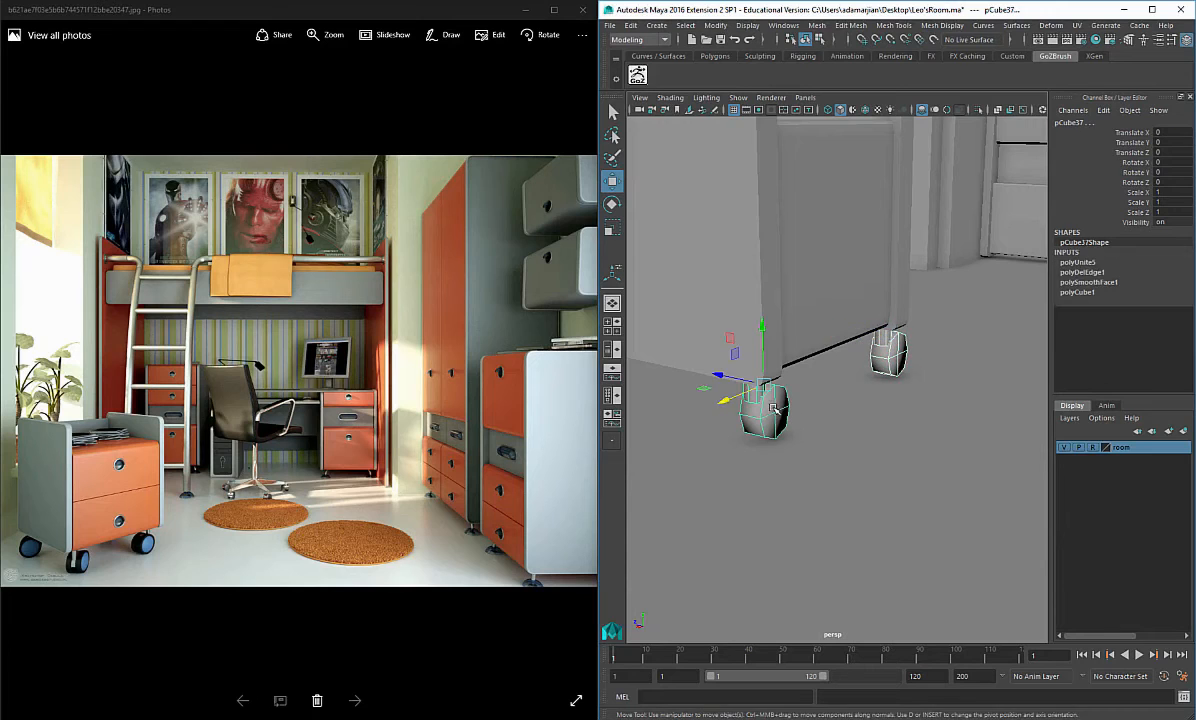
pyautogui.keyDown('alt'); pyautogui.moveTo(763, 405); pyautogui.dragTo(877, 367, button='middle'); pyautogui.keyUp('alt')
pyautogui.hotkey('ctrl', 'd')
pyautogui.moveTo(833, 342); pyautogui.dragTo(762, 352)
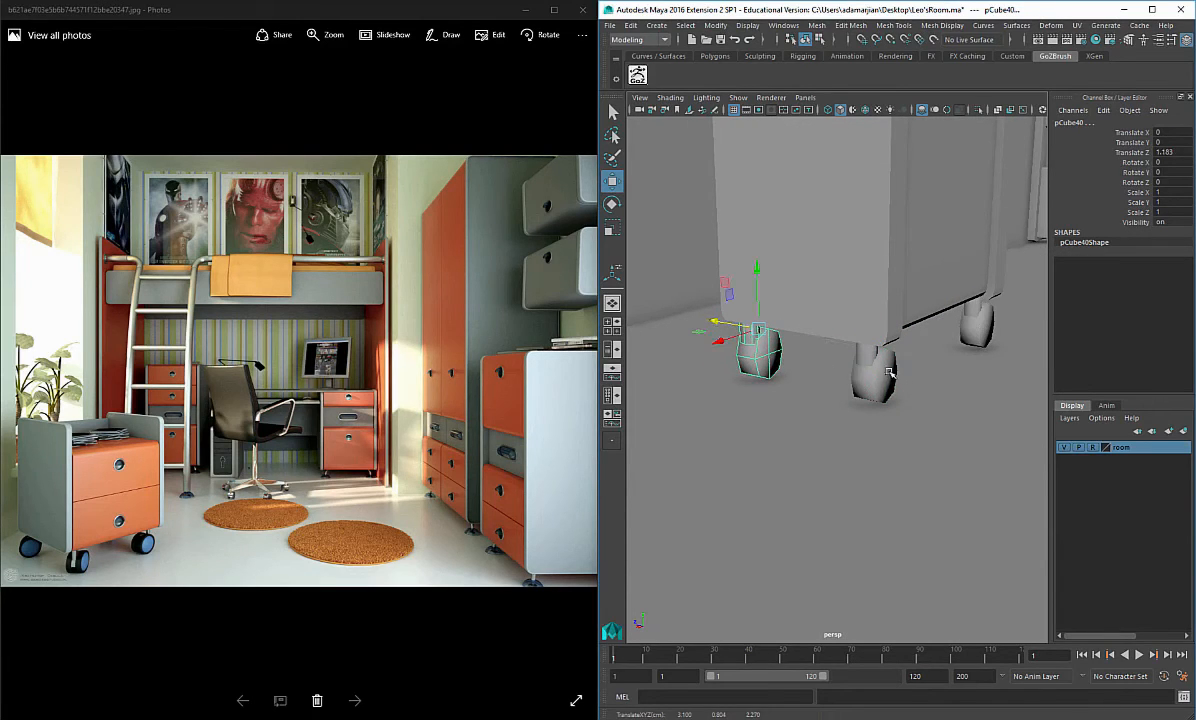
# Step: Turn the three copied casters to varied angles, with Rotate Y at about -33.7, -36.245 and 27.108
pyautogui.press('e')
pyautogui.moveTo(710, 322); pyautogui.dragTo(714, 343)
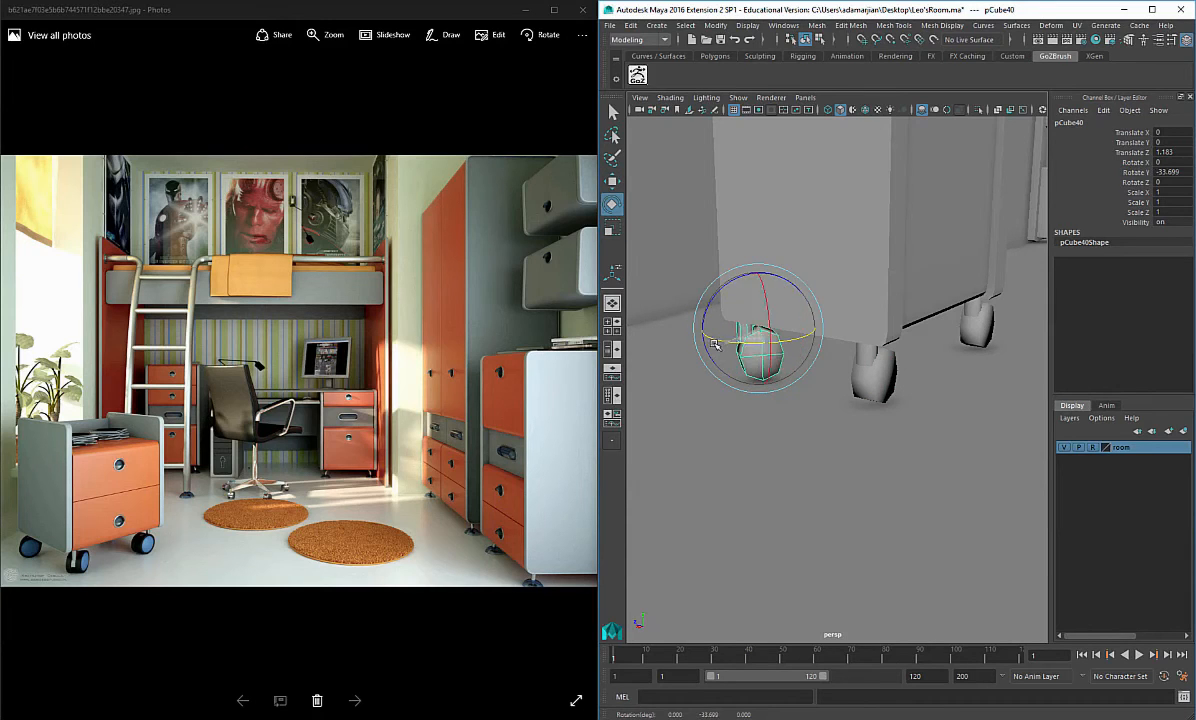
pyautogui.click(975, 325)
pyautogui.keyDown('alt'); pyautogui.moveTo(975, 325); pyautogui.dragTo(902, 346, button='middle'); pyautogui.keyUp('alt')
pyautogui.moveTo(956, 338); pyautogui.dragTo(915, 341)
pyautogui.hotkey('ctrl', 'z')
pyautogui.moveTo(932, 335); pyautogui.dragTo(890, 338)
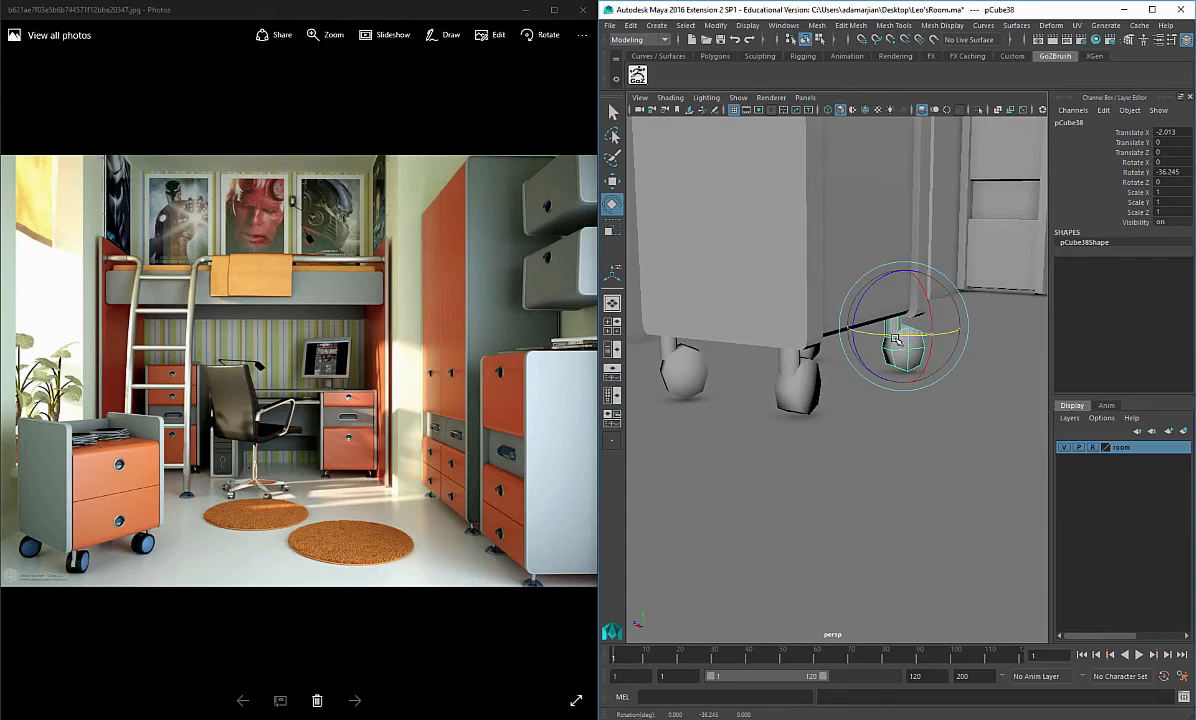
pyautogui.keyDown('alt'); pyautogui.moveTo(820, 500); pyautogui.dragTo(762, 451); pyautogui.keyUp('alt')
pyautogui.click(815, 434)
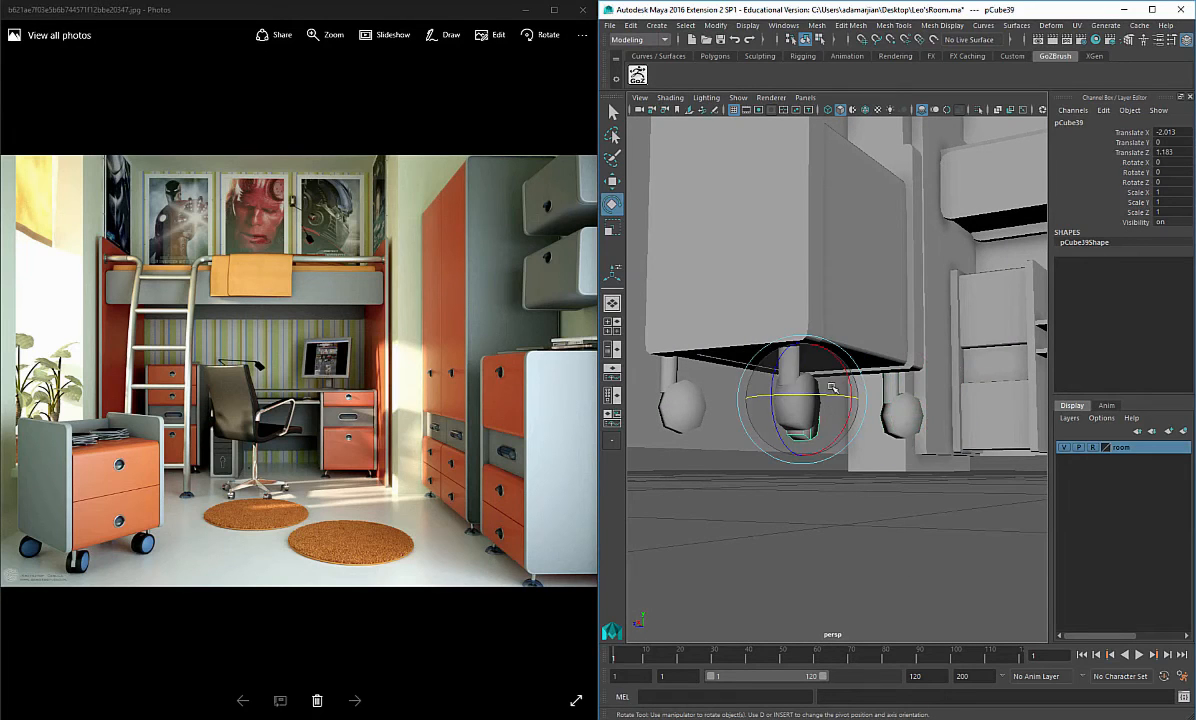
# Step: Select the drawer cart together with all four casters and separate them into individual mesh shells
pyautogui.click(866, 305)
pyautogui.keyDown('shift'); pyautogui.click(896, 402); pyautogui.keyUp('shift')
pyautogui.keyDown('shift'); pyautogui.click(797, 404); pyautogui.keyUp('shift')
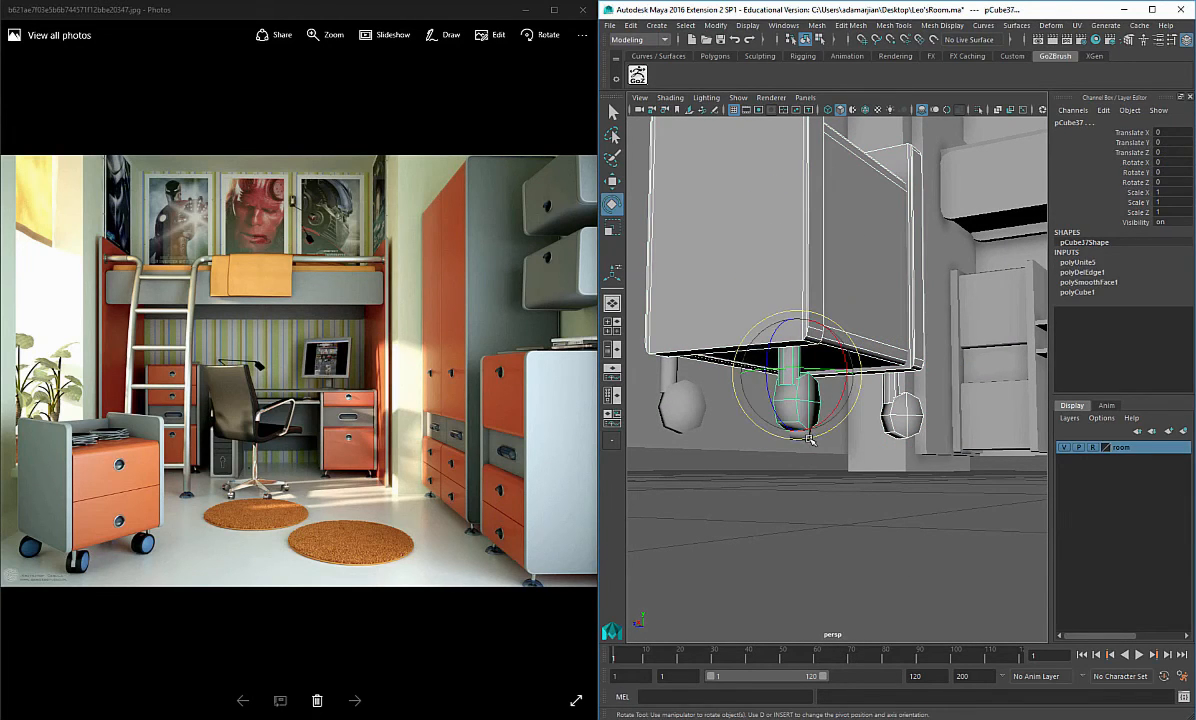
pyautogui.click(683, 405)
pyautogui.keyDown('alt'); pyautogui.moveTo(683, 405); pyautogui.dragTo(840, 410); pyautogui.keyUp('alt')
pyautogui.click(893, 410)
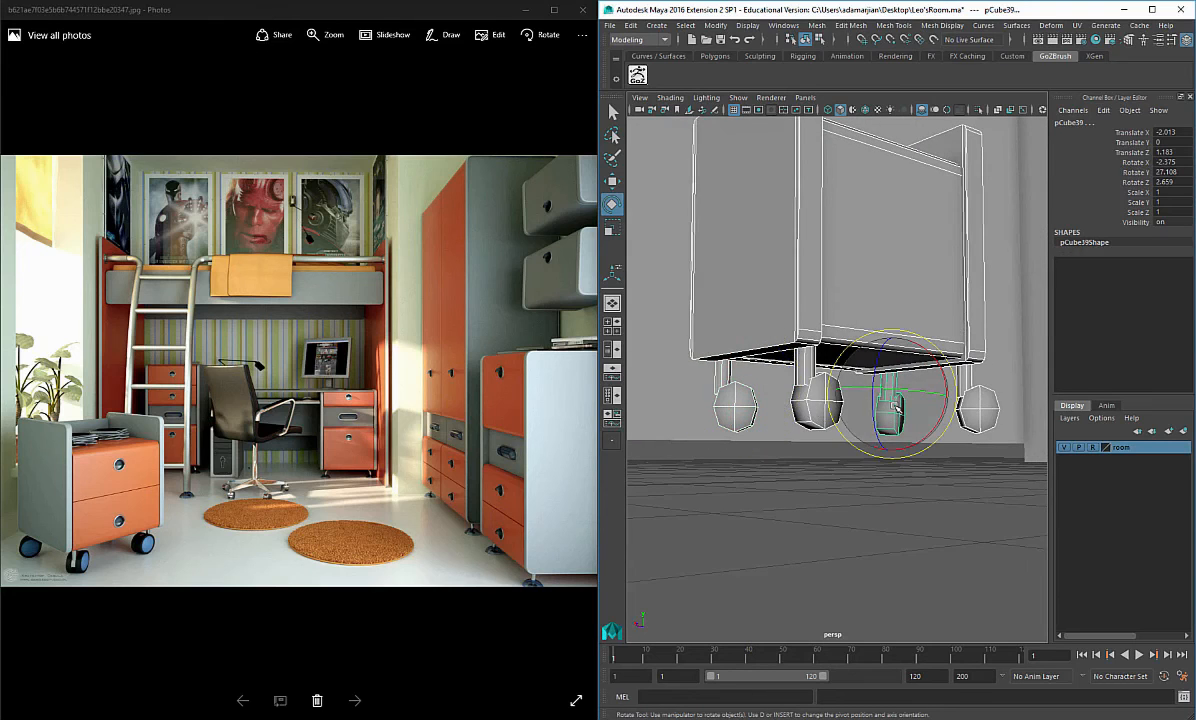
pyautogui.keyDown('shift'); pyautogui.moveTo(890, 405); pyautogui.dragTo(868, 603, button='right'); pyautogui.keyUp('shift')
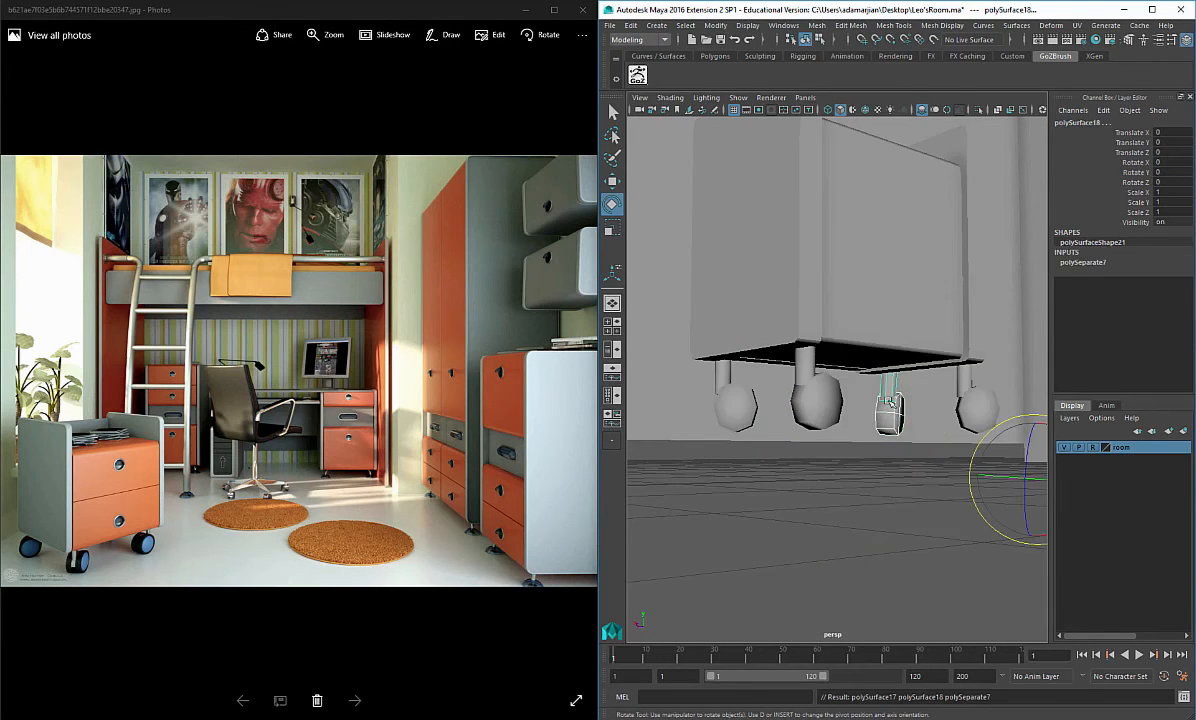
# Step: Select the caster wheels and the cart's separated panels and combine them into one mesh
pyautogui.scroll(-5, 921, 386)
pyautogui.scroll(5, 921, 386)
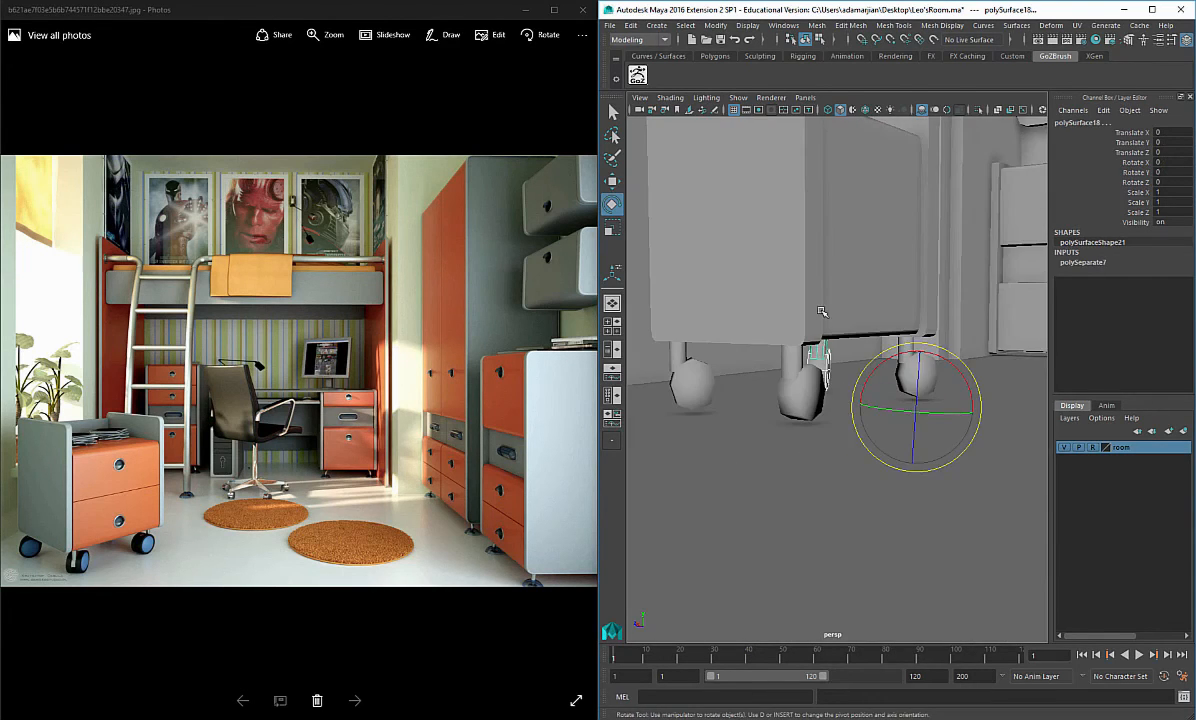
pyautogui.press('w')
pyautogui.click(819, 305)
pyautogui.keyDown('shift'); pyautogui.click(908, 362); pyautogui.keyUp('shift')
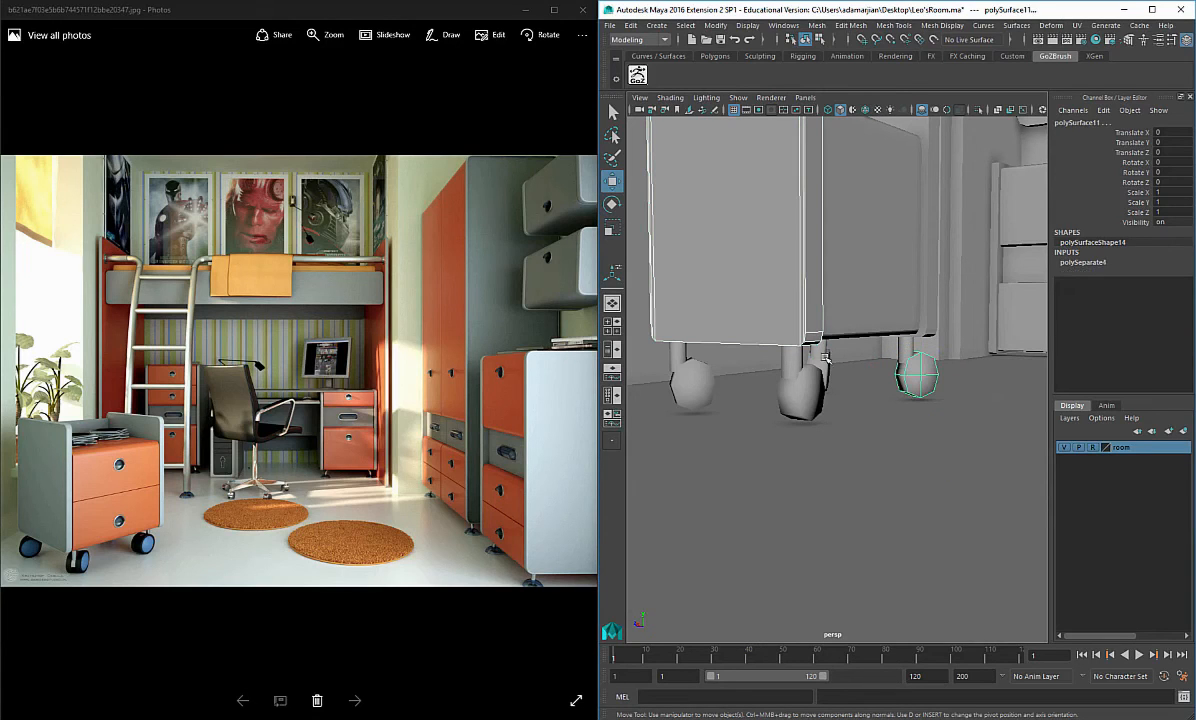
pyautogui.keyDown('shift'); pyautogui.click(800, 404); pyautogui.keyUp('shift')
pyautogui.keyDown('shift'); pyautogui.click(689, 386); pyautogui.keyUp('shift')
pyautogui.scroll(-5, 689, 386)
pyautogui.keyDown('alt'); pyautogui.moveTo(880, 250); pyautogui.dragTo(824, 317); pyautogui.keyUp('alt')
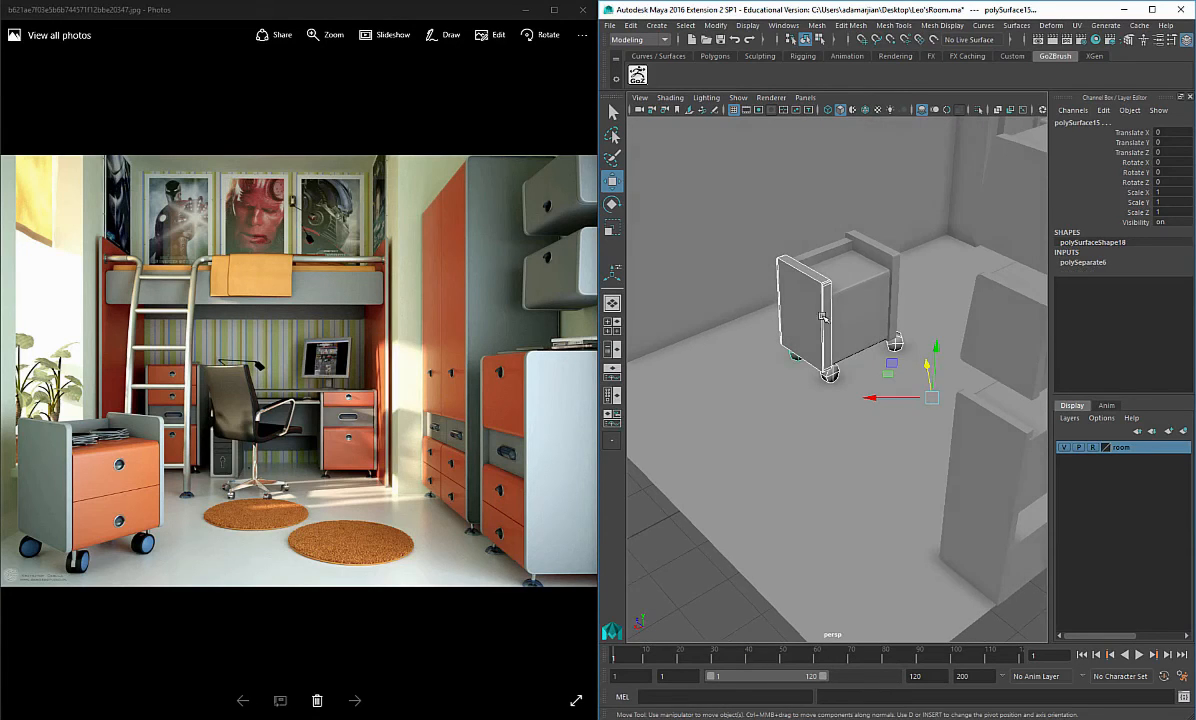
pyautogui.keyDown('shift'); pyautogui.click(846, 286); pyautogui.keyUp('shift')
pyautogui.keyDown('shift'); pyautogui.click(822, 266); pyautogui.keyUp('shift')
pyautogui.keyDown('shift'); pyautogui.click(832, 249); pyautogui.keyUp('shift')
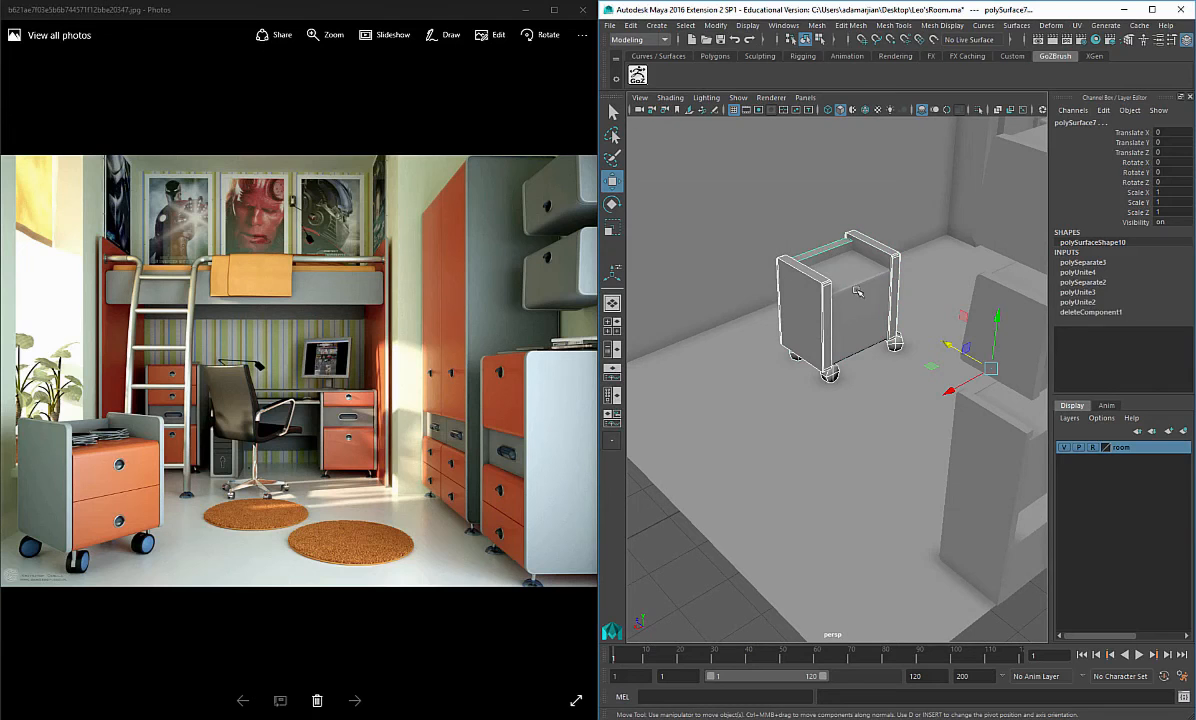
pyautogui.keyDown('shift'); pyautogui.moveTo(857, 291); pyautogui.dragTo(838, 500, button='right'); pyautogui.keyUp('shift')
# Step: Combine the loose caster stem under the drawer cart with the cart mesh
pyautogui.moveTo(826, 374)
pyautogui.keyDown('alt'); pyautogui.mouseDown()
pyautogui.moveTo(939, 317)
pyautogui.moveTo(816, 290)
pyautogui.moveTo(856, 325)
pyautogui.moveTo(843, 367)
pyautogui.mouseUp(); pyautogui.keyUp('alt')
pyautogui.click(779, 383)
pyautogui.scroll(5, 785, 362)
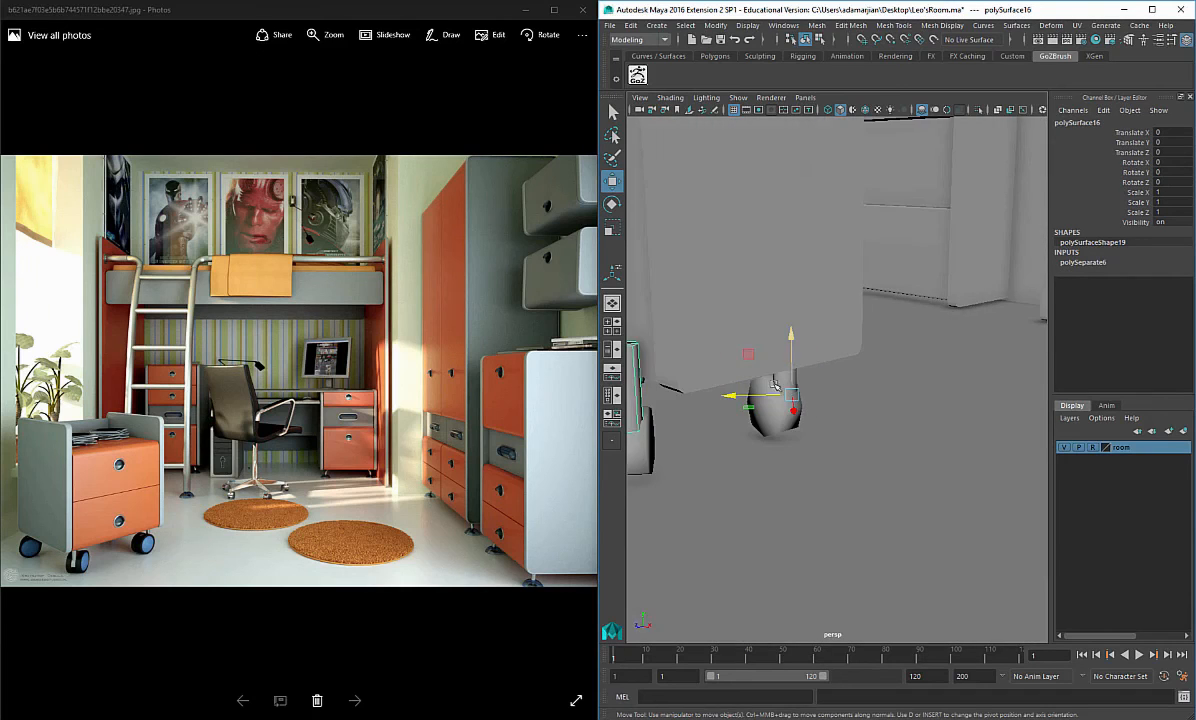
pyautogui.keyDown('alt'); pyautogui.moveTo(785, 362); pyautogui.dragTo(940, 305, button='middle'); pyautogui.keyUp('alt')
pyautogui.keyDown('alt'); pyautogui.moveTo(885, 360); pyautogui.dragTo(873, 321); pyautogui.keyUp('alt')
pyautogui.click(826, 250)
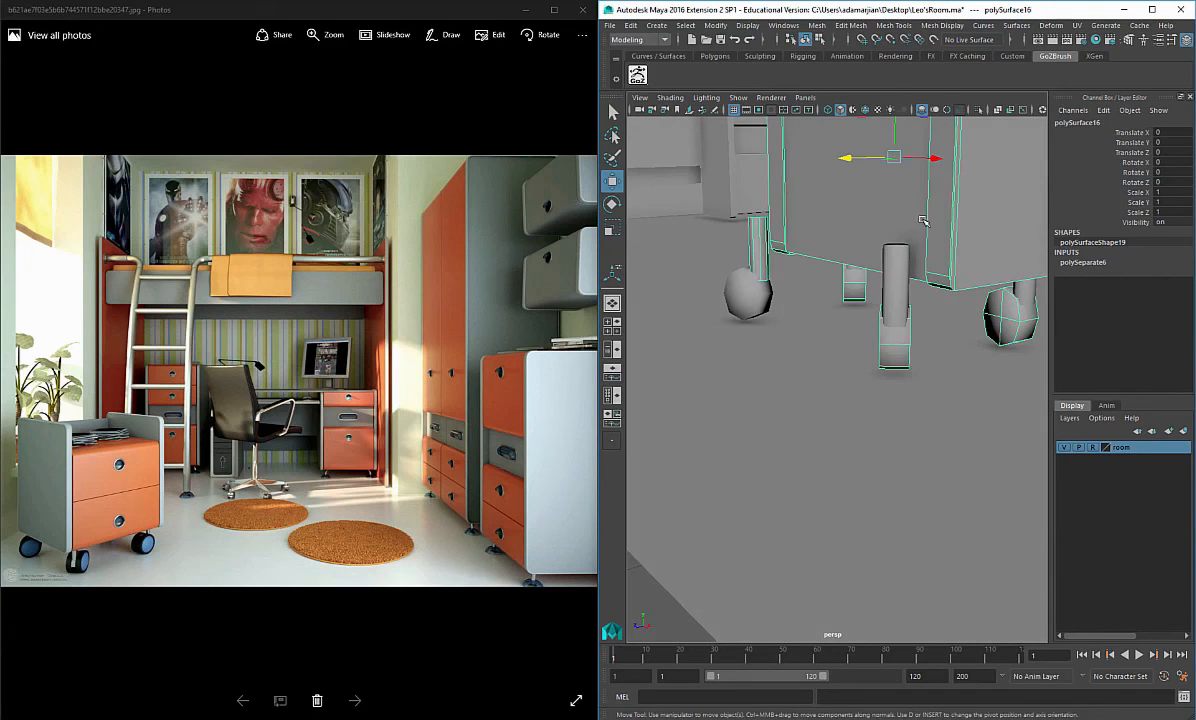
pyautogui.keyDown('shift'); pyautogui.click(890, 280); pyautogui.keyUp('shift')
pyautogui.moveTo(755, 298); pyautogui.dragTo(800, 495, button='right')
# Step: Select the faces of the attached caster's wheel and stem and reposition them under the cart
pyautogui.moveTo(890, 295); pyautogui.dragTo(890, 328, button='right')
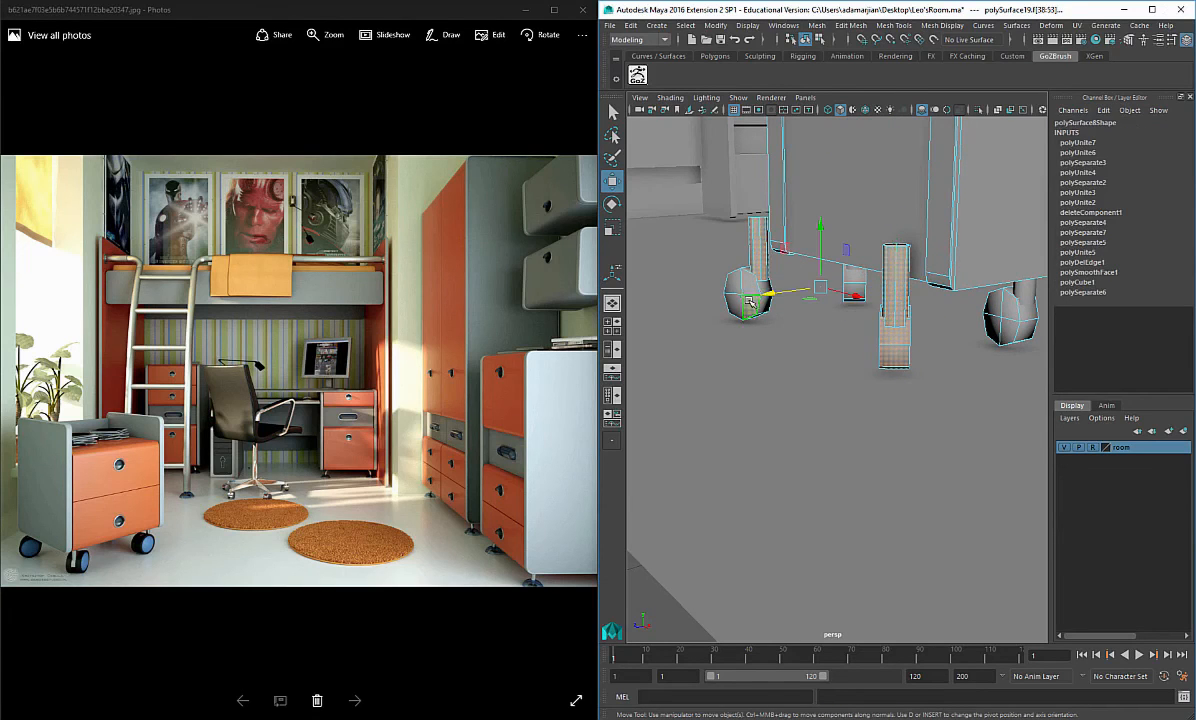
pyautogui.moveTo(762, 292); pyautogui.dragTo(660, 265)
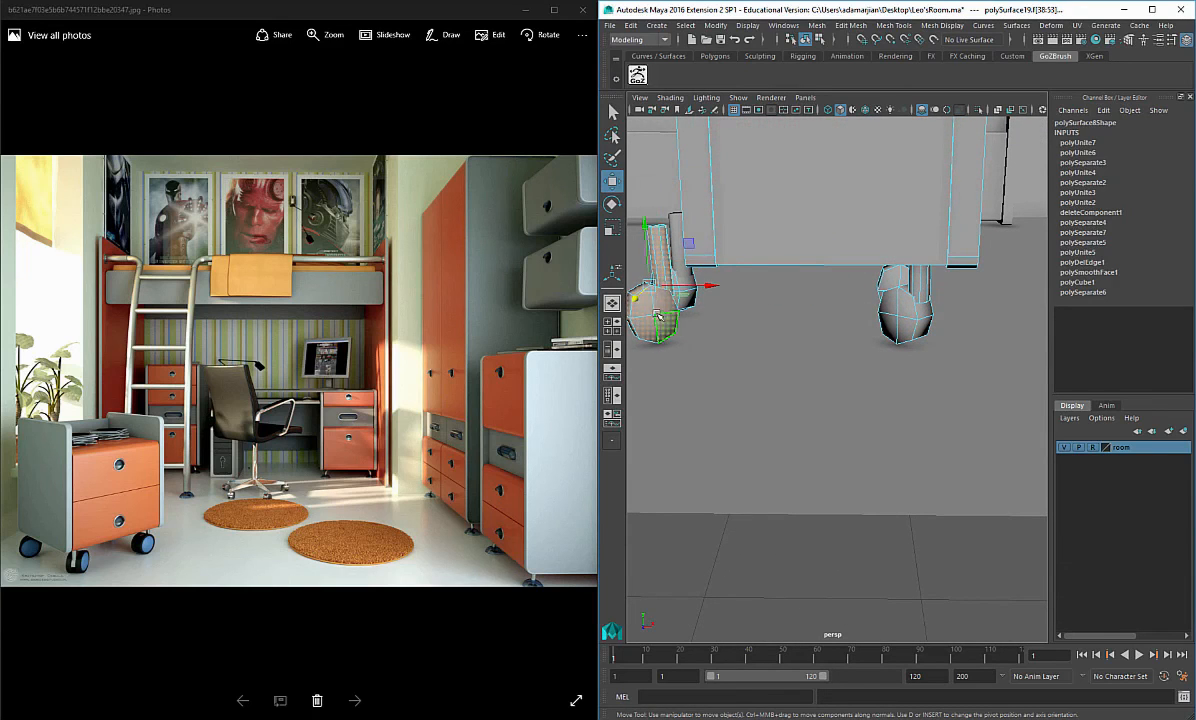
pyautogui.moveTo(692, 291); pyautogui.dragTo(950, 275)
# Step: Combine the next loose caster stem with the drawer cart mesh
pyautogui.click(922, 264)
pyautogui.click(921, 285)
pyautogui.keyDown('shift'); pyautogui.click(961, 272); pyautogui.keyUp('shift')
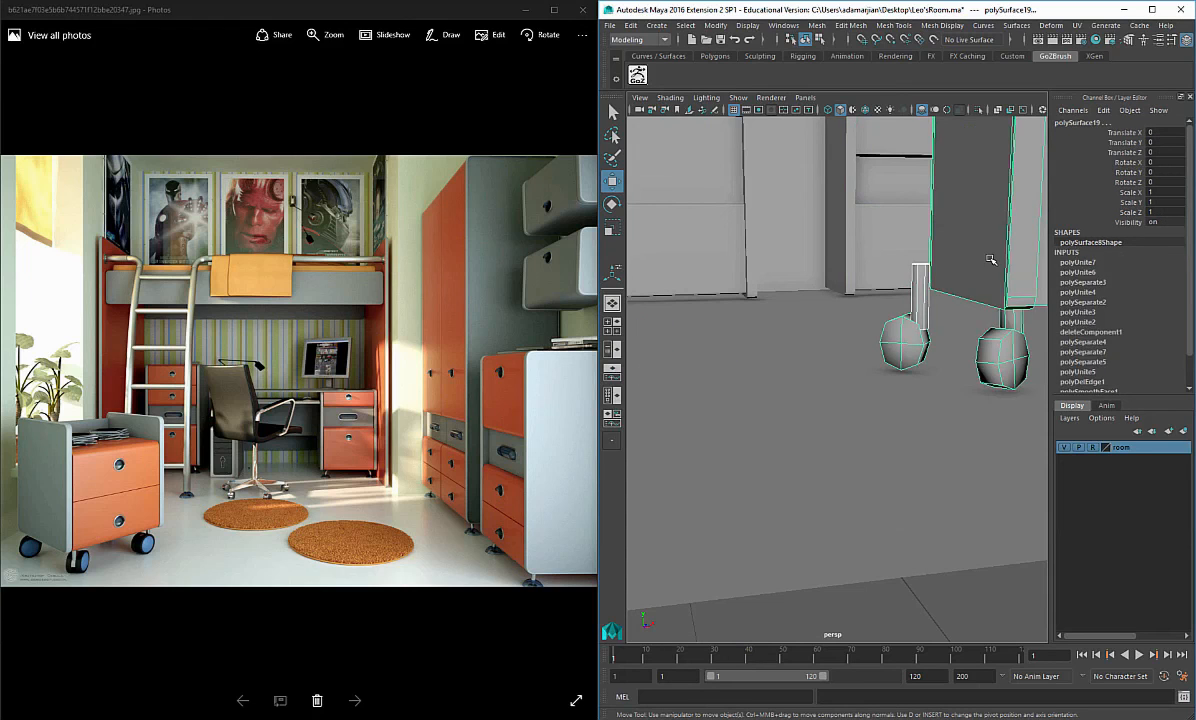
pyautogui.keyDown('shift'); pyautogui.moveTo(961, 268); pyautogui.dragTo(966, 460, button='right'); pyautogui.keyUp('shift')
# Step: Select the wheel and stem faces of two further casters and shift each one under its corner of the cart
pyautogui.moveTo(931, 279); pyautogui.dragTo(925, 312, button='right')
pyautogui.moveTo(960, 314); pyautogui.dragTo(670, 305)
pyautogui.scroll(-5, 1020, 305)
pyautogui.scroll(5, 910, 310)
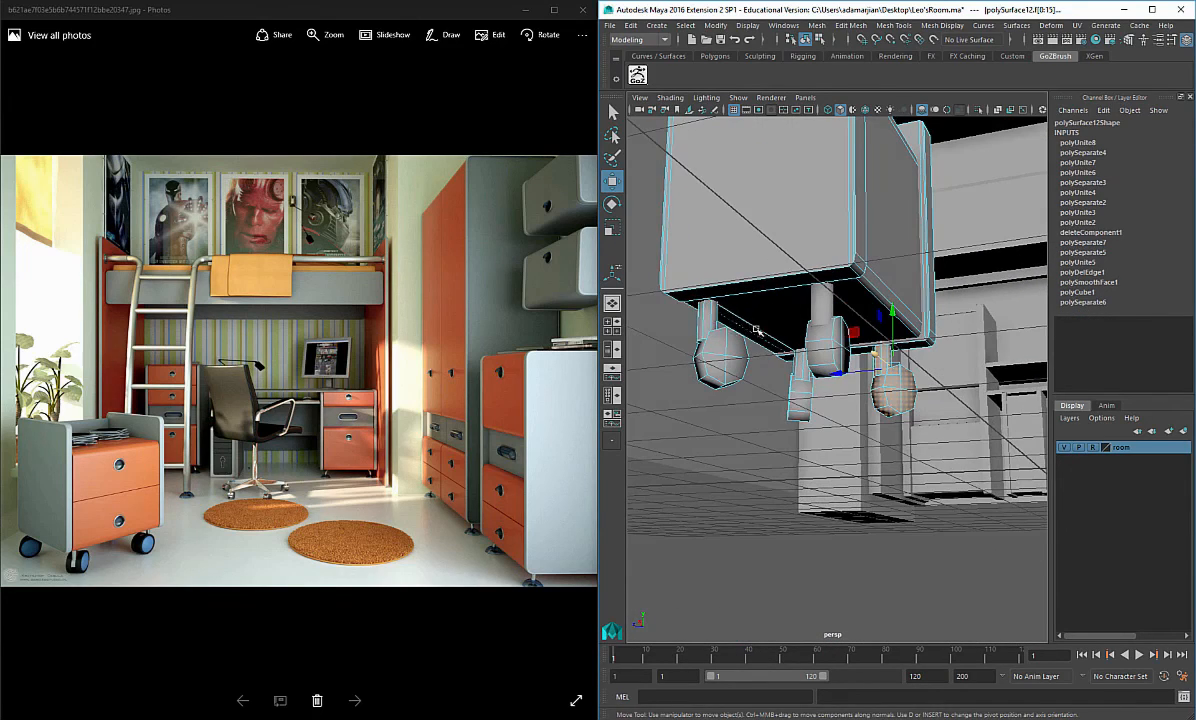
pyautogui.click(712, 318)
pyautogui.keyDown('shift'); pyautogui.doubleClick(726, 360); pyautogui.keyUp('shift')
# Step: Combine the last loose caster stem with the cart mesh and shift that caster's faces toward the cart's corner
pyautogui.click(828, 297)
pyautogui.moveTo(861, 254); pyautogui.dragTo(925, 232, button='right')
pyautogui.click(829, 310)
pyautogui.keyDown('shift'); pyautogui.moveTo(828, 327); pyautogui.dragTo(818, 537, button='right'); pyautogui.keyUp('shift')
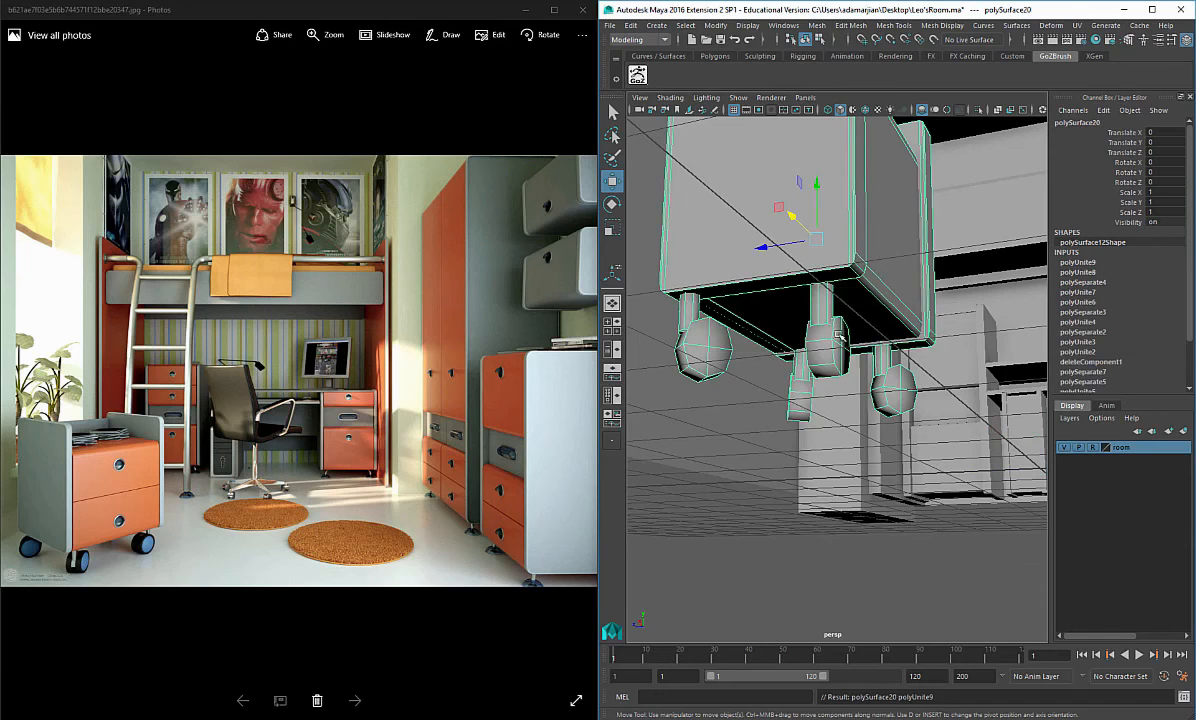
pyautogui.moveTo(839, 335); pyautogui.dragTo(840, 362, button='right')
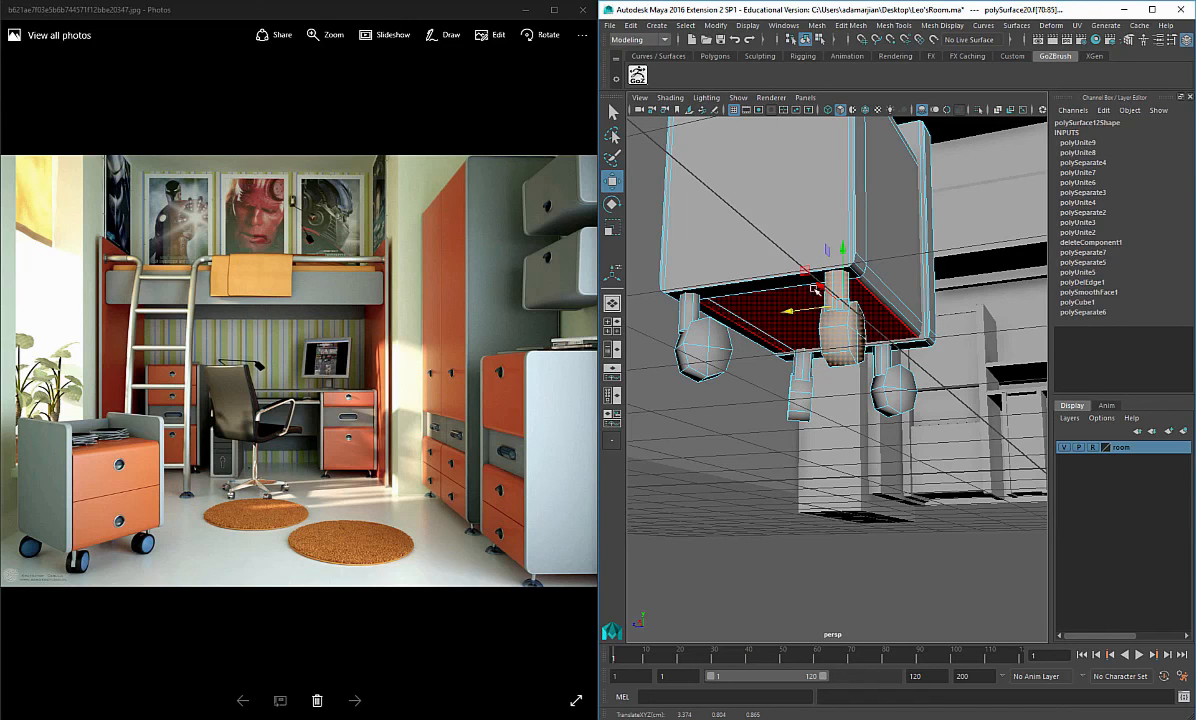
# Step: Select the whole drawer cart as an object and move it across the floor to Translate Z 2.334
pyautogui.keyDown('alt'); pyautogui.moveTo(955, 304); pyautogui.dragTo(800, 310, button='right'); pyautogui.keyUp('alt')
pyautogui.keyDown('alt'); pyautogui.moveTo(800, 310); pyautogui.dragTo(830, 390); pyautogui.keyUp('alt')
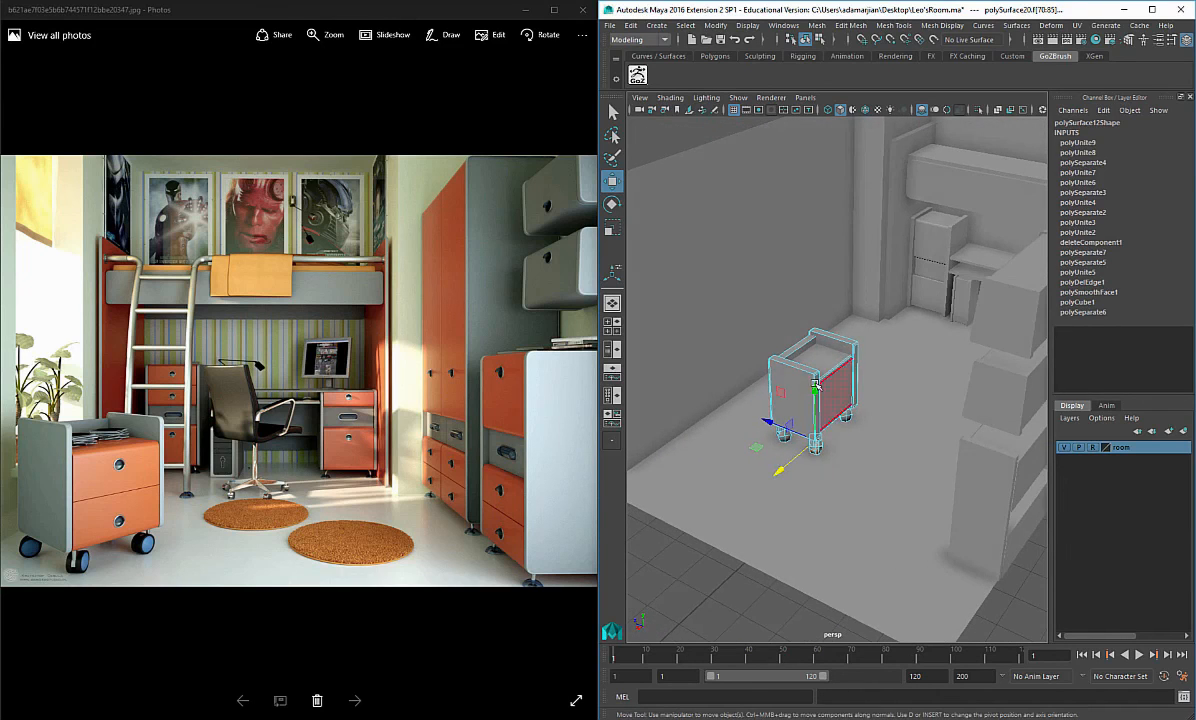
pyautogui.moveTo(815, 383); pyautogui.dragTo(879, 351, button='right')
pyautogui.moveTo(778, 383); pyautogui.dragTo(730, 364)
pyautogui.keyDown('alt'); pyautogui.moveTo(730, 420); pyautogui.dragTo(893, 406); pyautogui.keyUp('alt')
pyautogui.moveTo(696, 454); pyautogui.dragTo(663, 455)
pyautogui.keyDown('alt'); pyautogui.moveTo(770, 405); pyautogui.dragTo(750, 412, button='middle'); pyautogui.keyUp('alt')
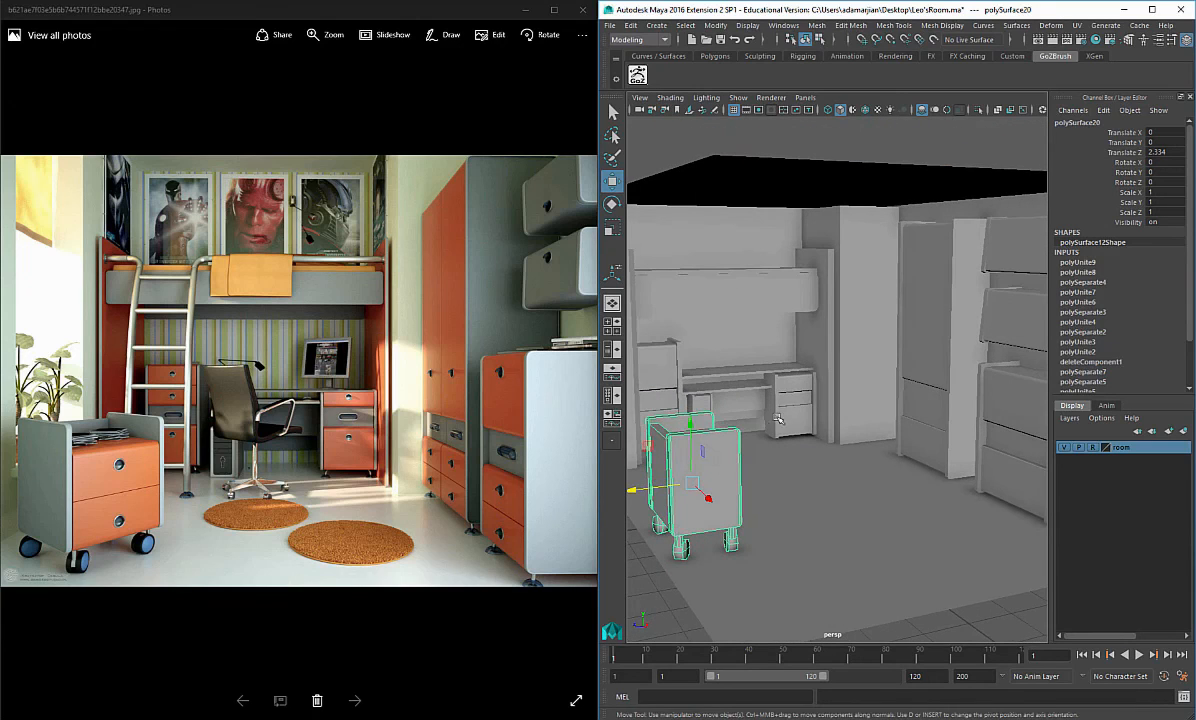